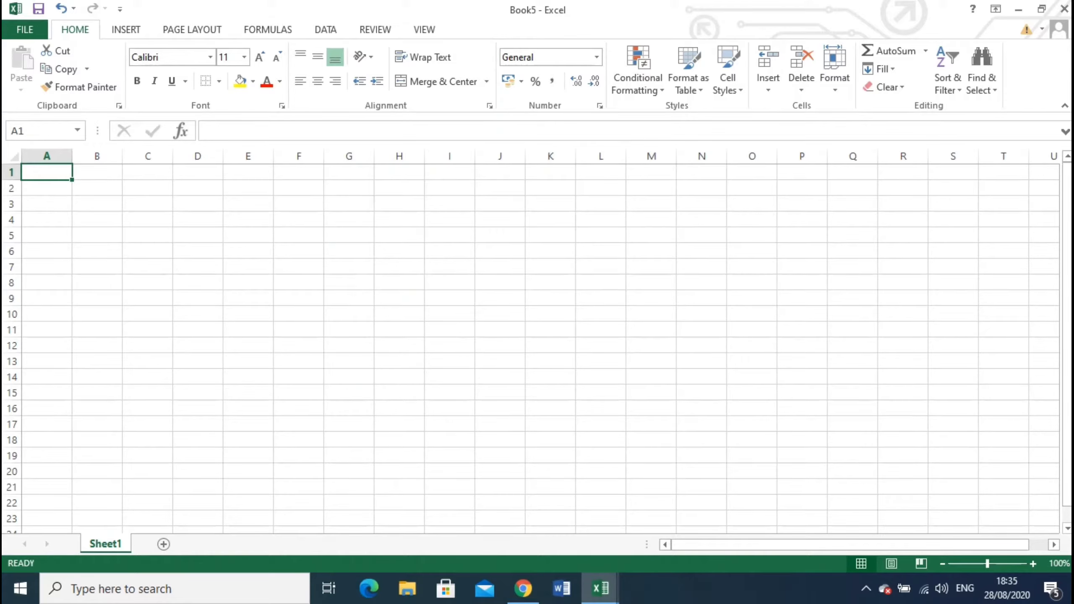
Enter the title 'Laporan Keuangan PT. MANTUL' in A1.
{"action": "type", "text": "Laporan Ke"}
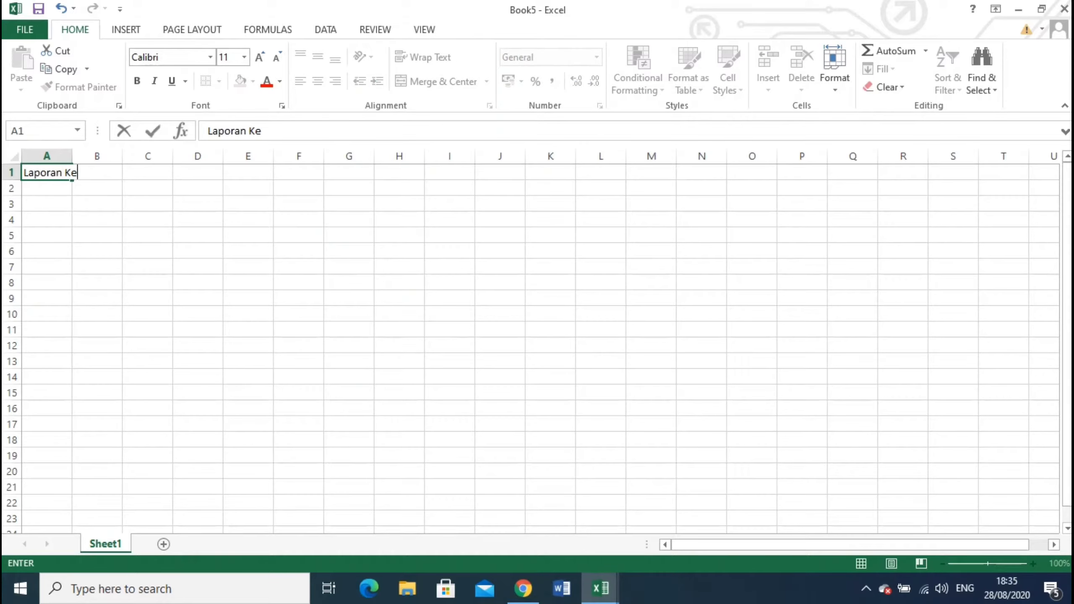
{"action": "type", "text": "ua"}
{"action": "key", "text": "BackSpace"}
{"action": "type", "text": "ngan"}
{"action": "key", "text": "BackSpace"}
{"action": "key", "text": "BackSpace"}
{"action": "key", "text": "BackSpace"}
{"action": "key", "text": "BackSpace"}
{"action": "type", "text": "angan P"}
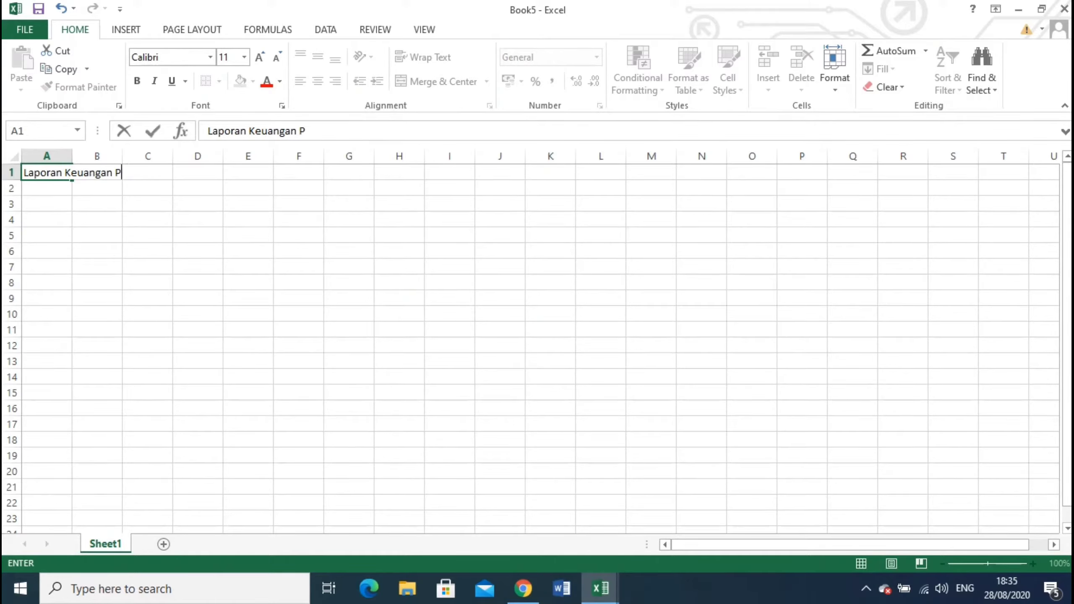
{"action": "type", "text": "T. M"}
{"action": "type", "text": "ANTUL"}
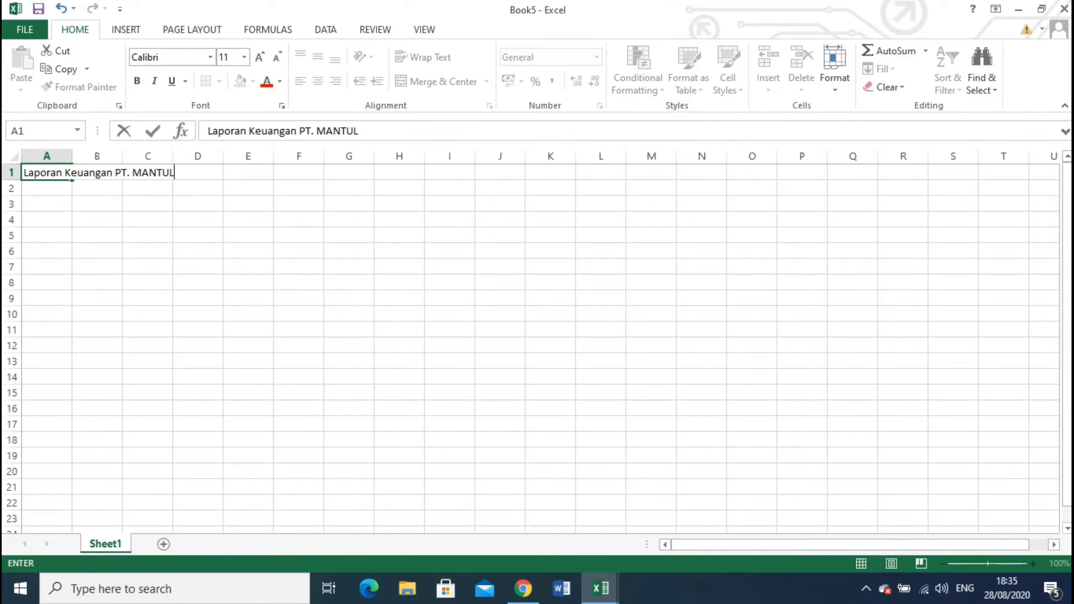
{"action": "key", "text": "Return"}
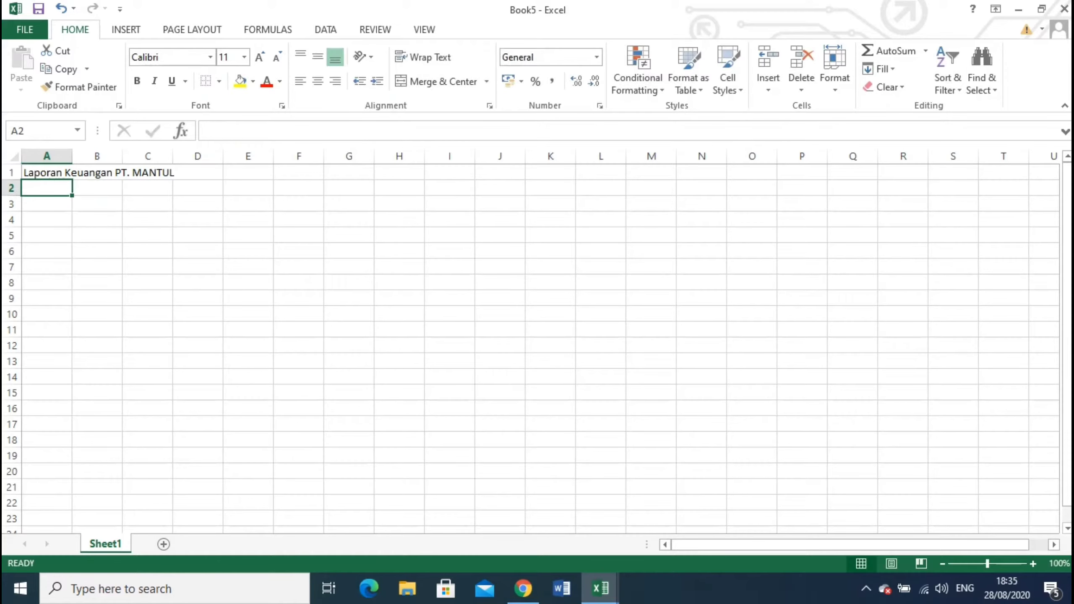
Enter 'Tanggal 01 S/D 30 Agustus 2020' in A2.
{"action": "type", "text": "Tangga"}
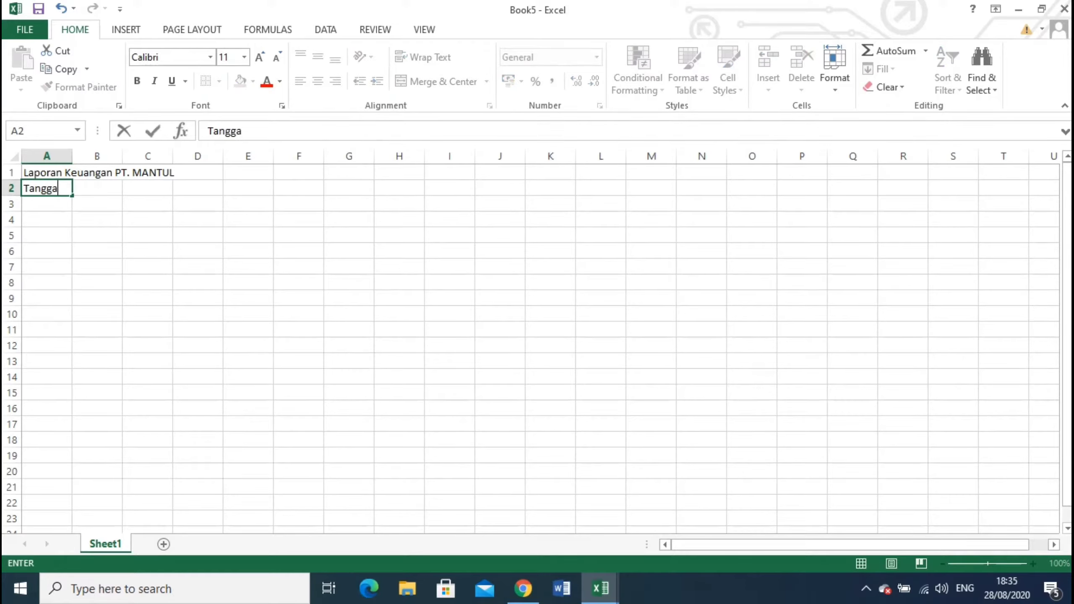
{"action": "type", "text": "l 01 "}
{"action": "type", "text": "S/D "}
{"action": "type", "text": "30 agus"}
{"action": "key", "text": "BackSpace"}
{"action": "key", "text": "BackSpace"}
{"action": "key", "text": "BackSpace"}
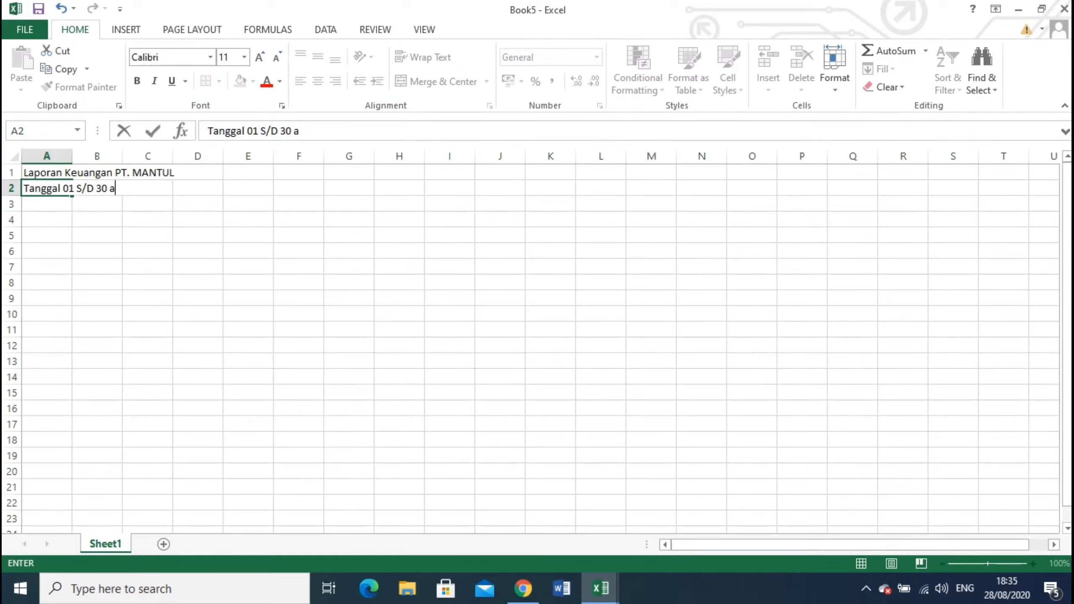
{"action": "key", "text": "BackSpace"}
{"action": "type", "text": "Agustus 2"}
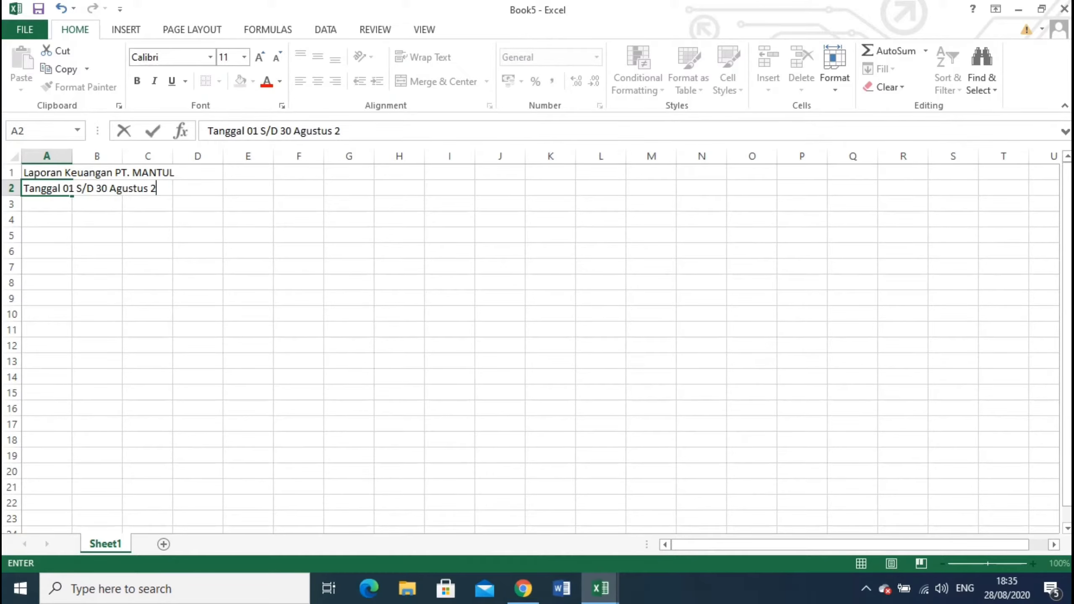
{"action": "type", "text": "020"}
{"action": "key", "text": "ctrl+Return"}
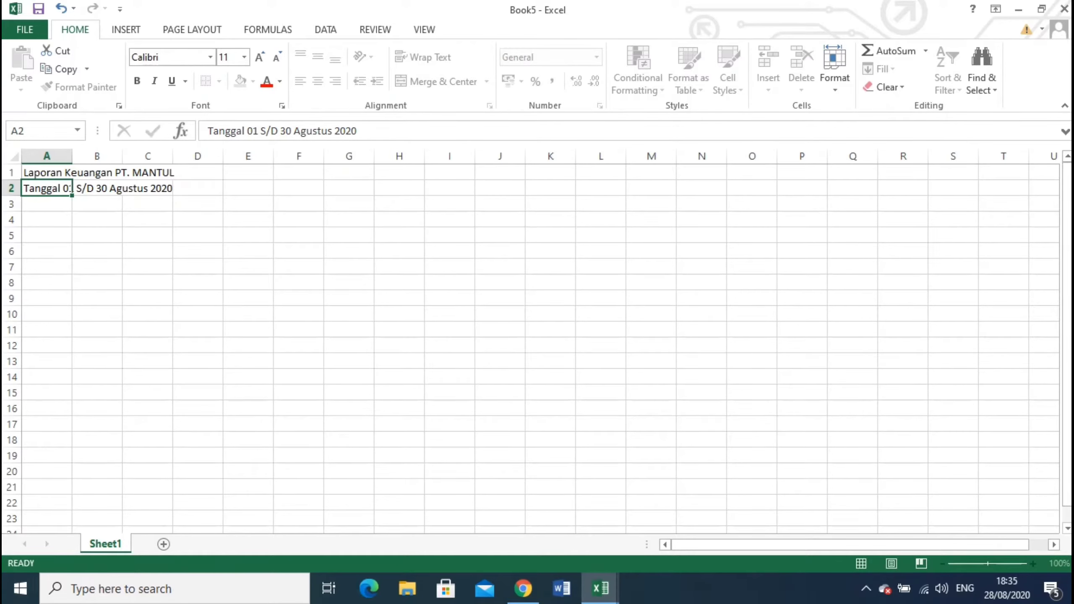
{"action": "key", "text": "Return"}
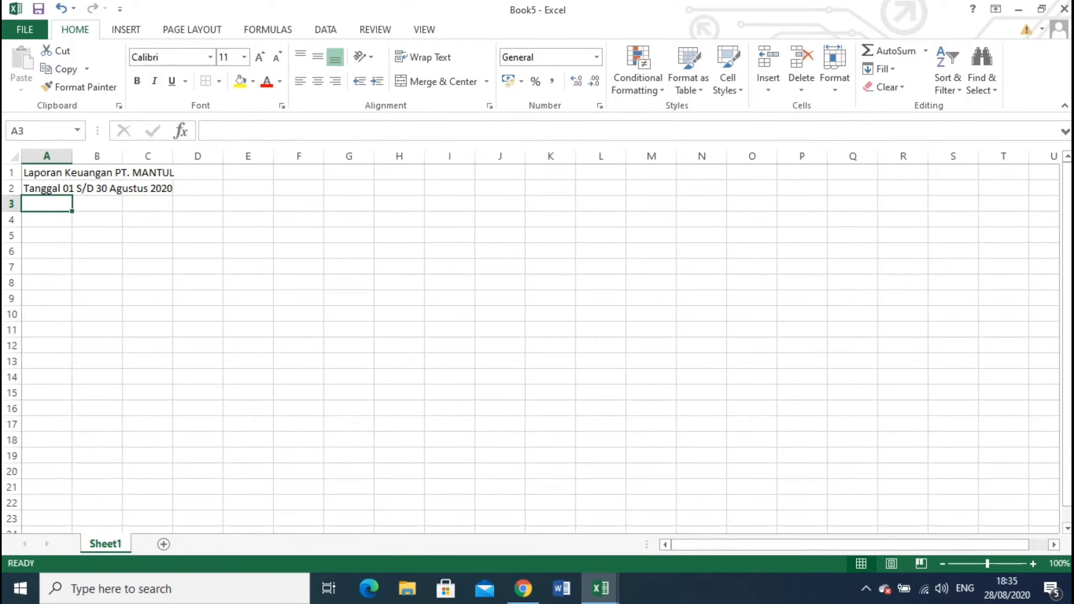
{"action": "key", "text": "shift+Right"}
{"action": "key", "text": "shift+Right"}
{"action": "key", "text": "shift+Right"}
Apply All Borders to A3:J25 to form an empty gridded table.
{"action": "key", "text": "shift+Right"}
{"action": "key", "text": "shift+Right"}
{"action": "key", "text": "shift+Right"}
{"action": "key", "text": "shift+Right"}
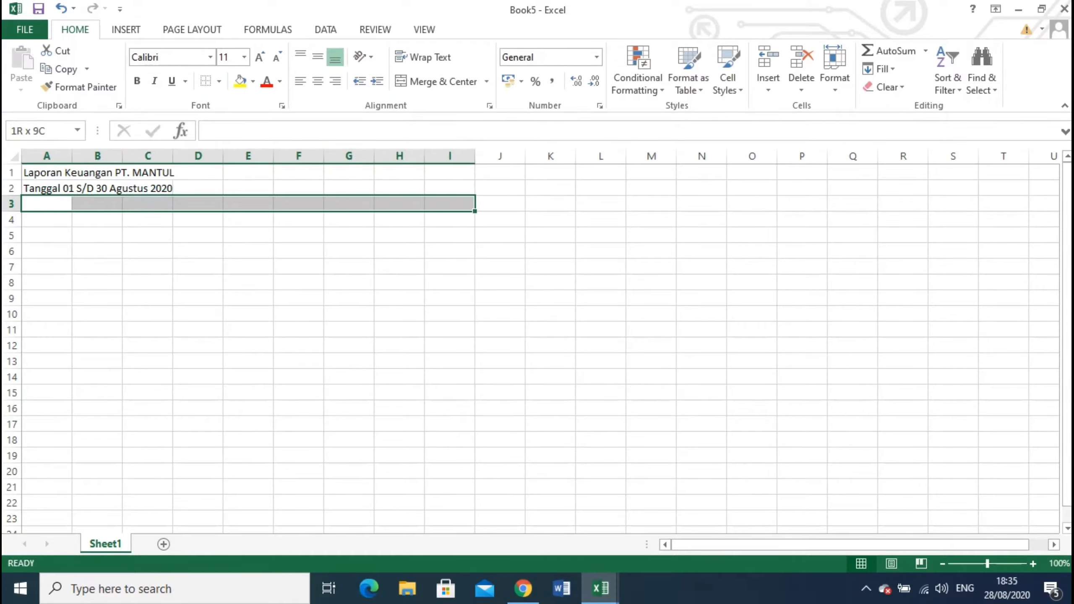
{"action": "key", "text": "shift+Right"}
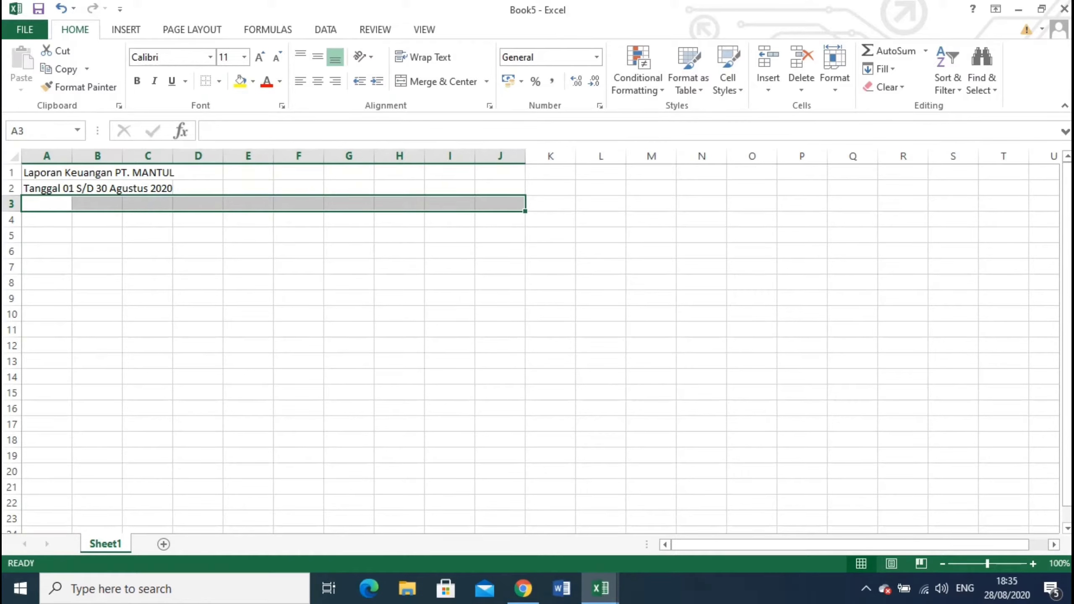
{"action": "left_click_drag", "start_coordinate": [147, 235], "coordinate": [299, 235]}
{"action": "left_click", "coordinate": [147, 251]}
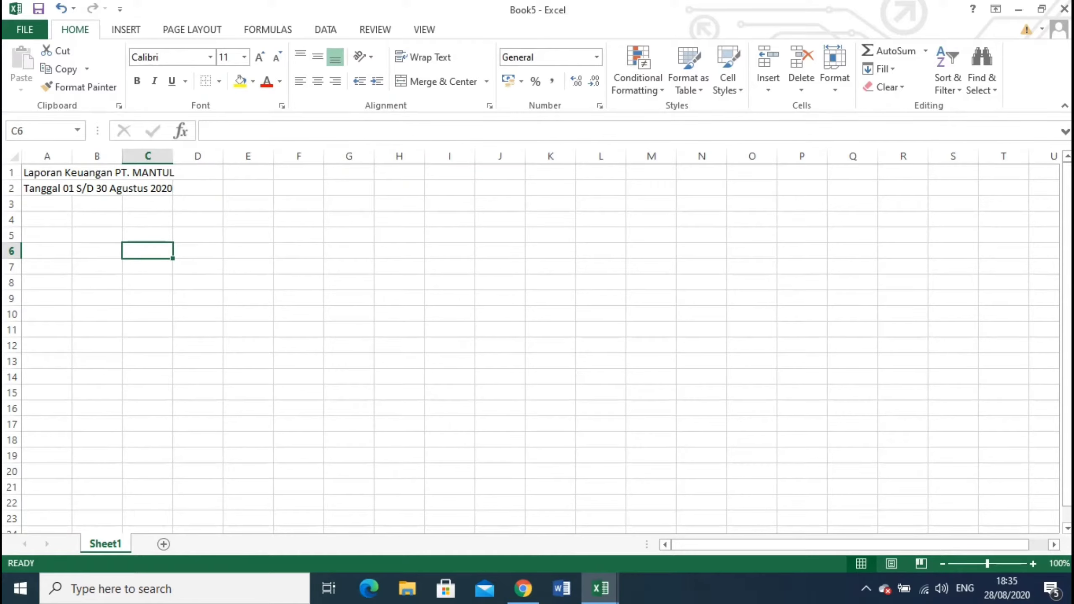
{"action": "mouse_move", "coordinate": [46, 204]}
{"action": "left_mouse_down"}
{"action": "mouse_move", "coordinate": [500, 204]}
{"action": "mouse_move", "coordinate": [450, 471]}
{"action": "mouse_move", "coordinate": [500, 523]}
{"action": "mouse_move", "coordinate": [525, 510]}
{"action": "left_mouse_up"}
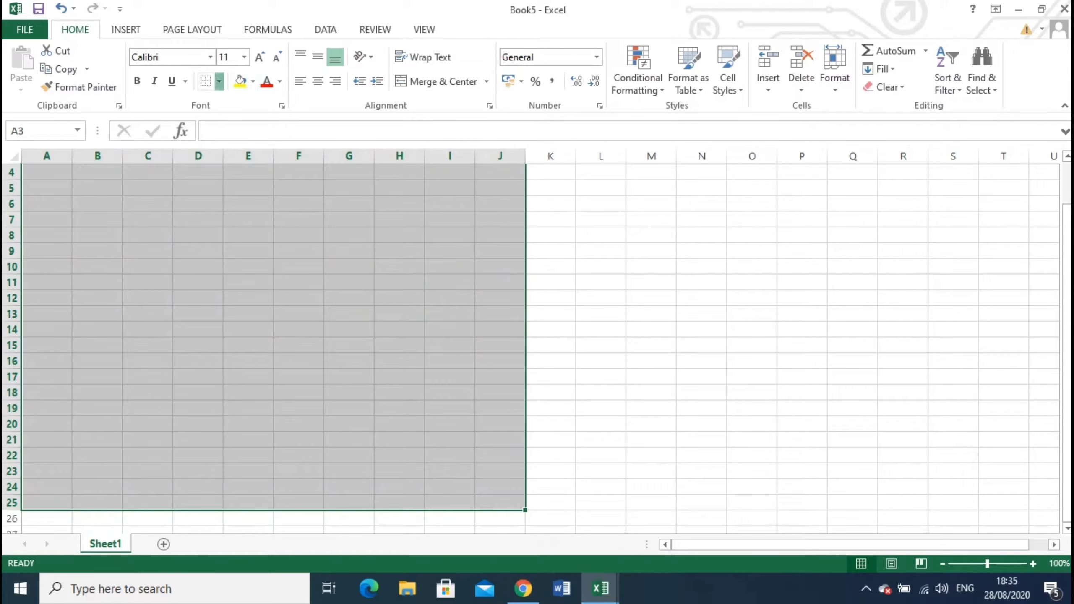
{"action": "left_click", "coordinate": [219, 81]}
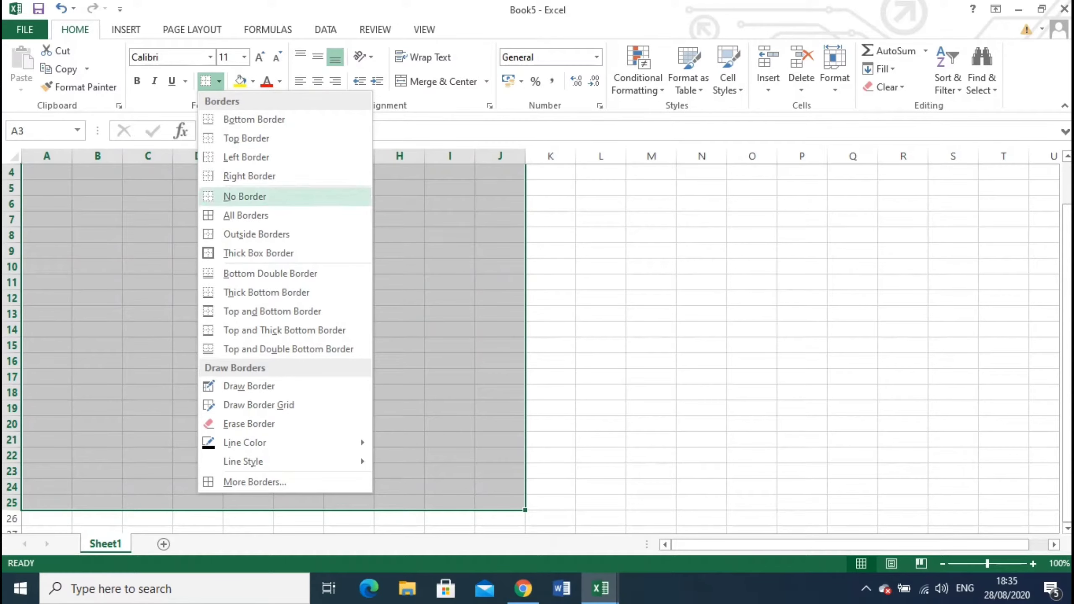
{"action": "left_click", "coordinate": [245, 215]}
{"action": "left_click", "coordinate": [349, 266]}
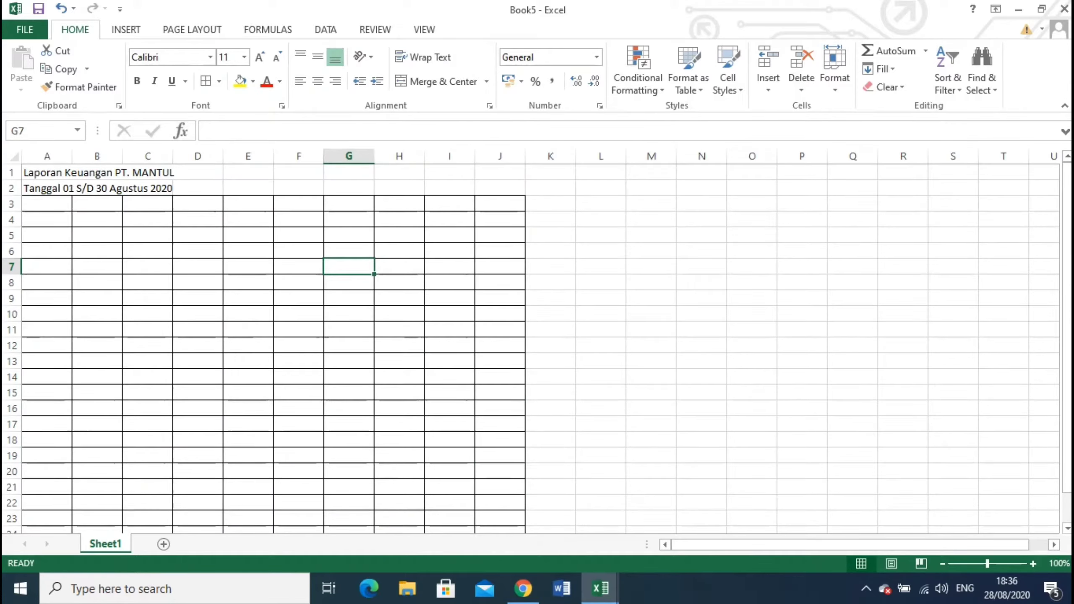
{"action": "left_click", "coordinate": [47, 219]}
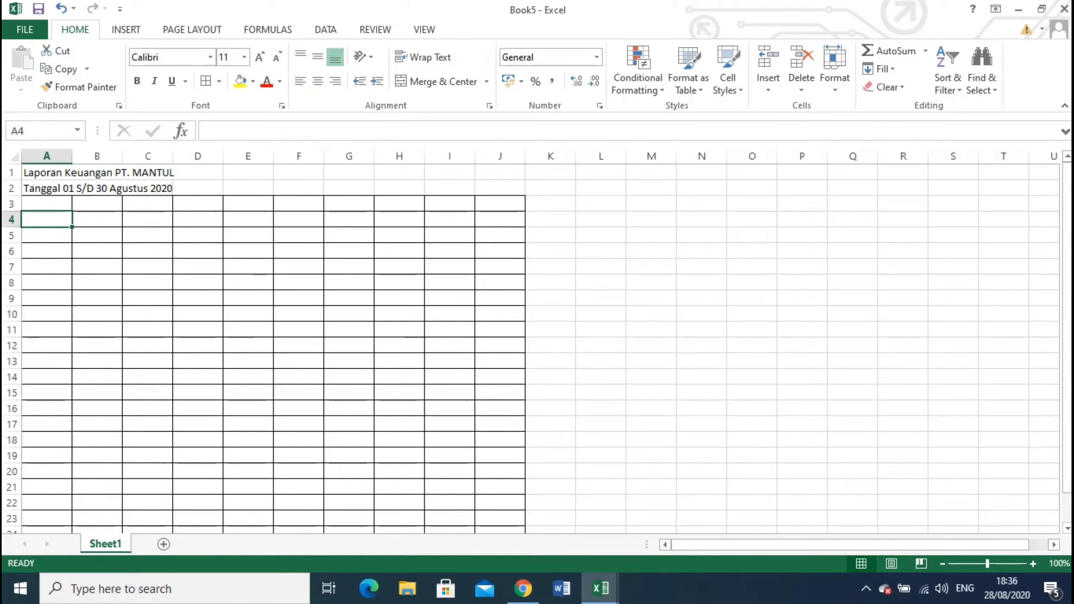
Enter headers No, Tanggal and Nama Barang in A3 to C3.
{"action": "left_click", "coordinate": [47, 204]}
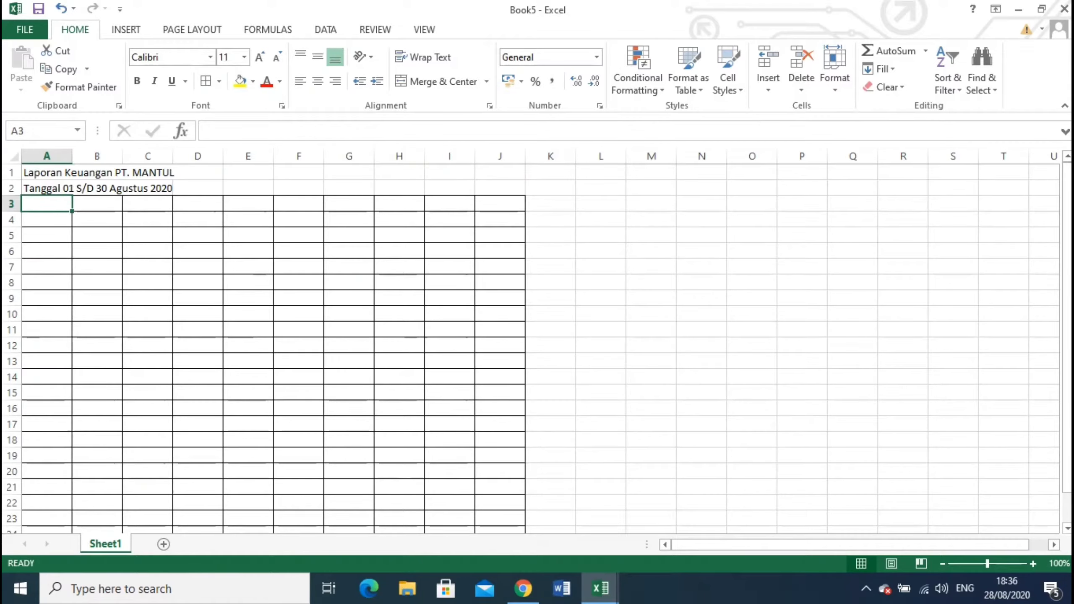
{"action": "type", "text": "No"}
{"action": "key", "text": "Tab"}
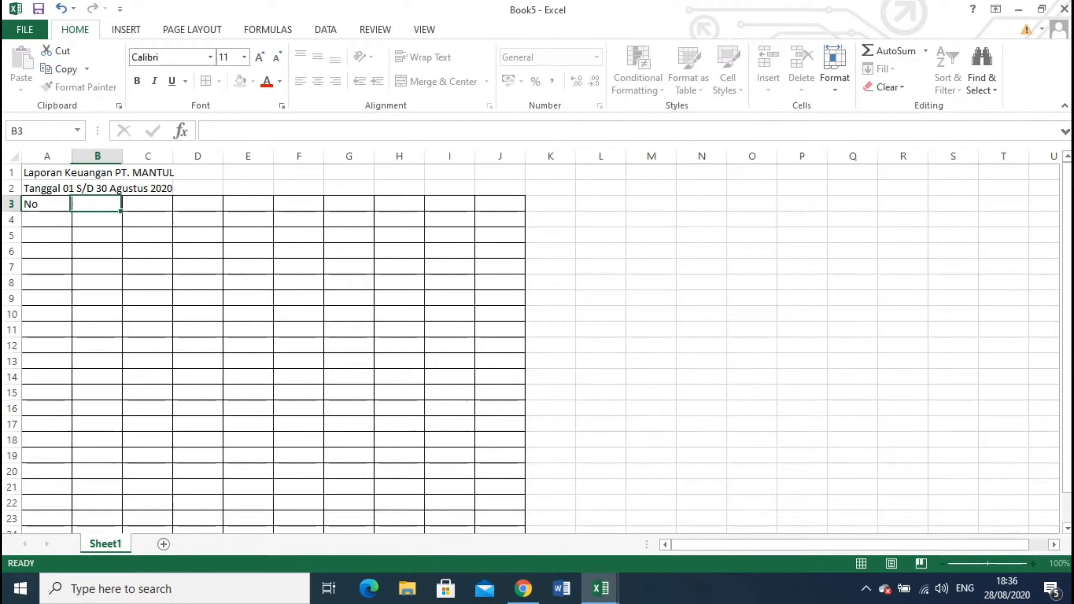
{"action": "type", "text": "Nama Barang"}
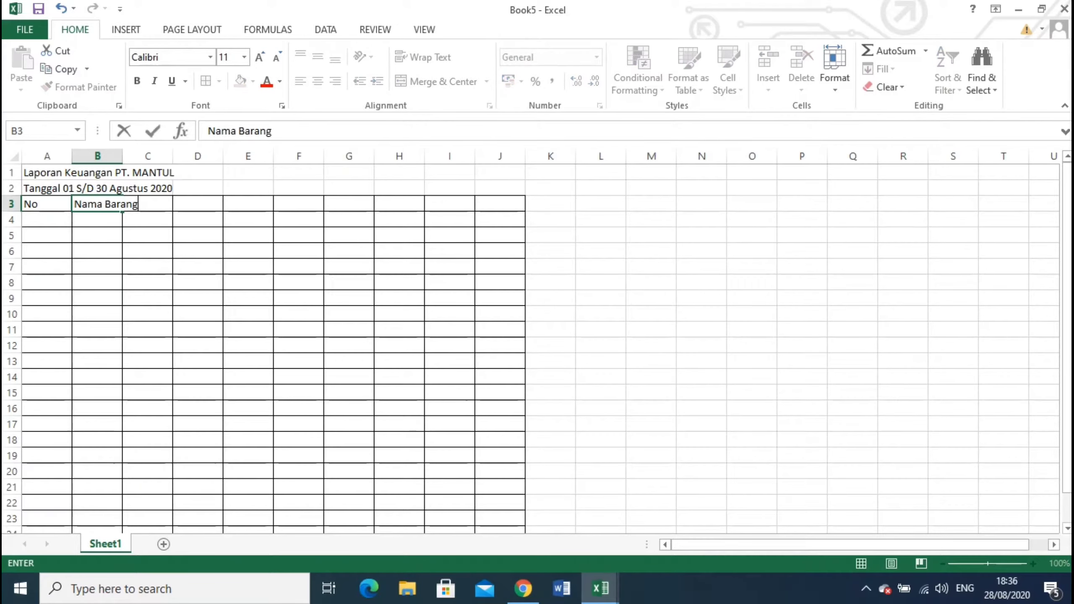
{"action": "key", "text": "Tab"}
{"action": "left_click", "coordinate": [97, 203]}
{"action": "type", "text": "Ta"}
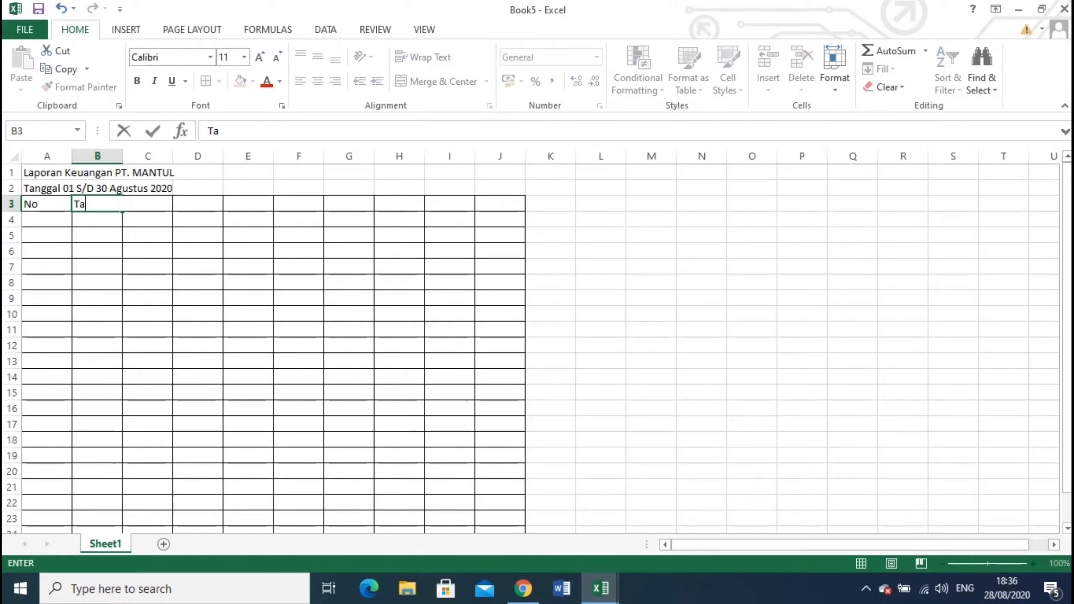
{"action": "type", "text": "nggal"}
{"action": "key", "text": "Tab"}
{"action": "type", "text": "Nama"}
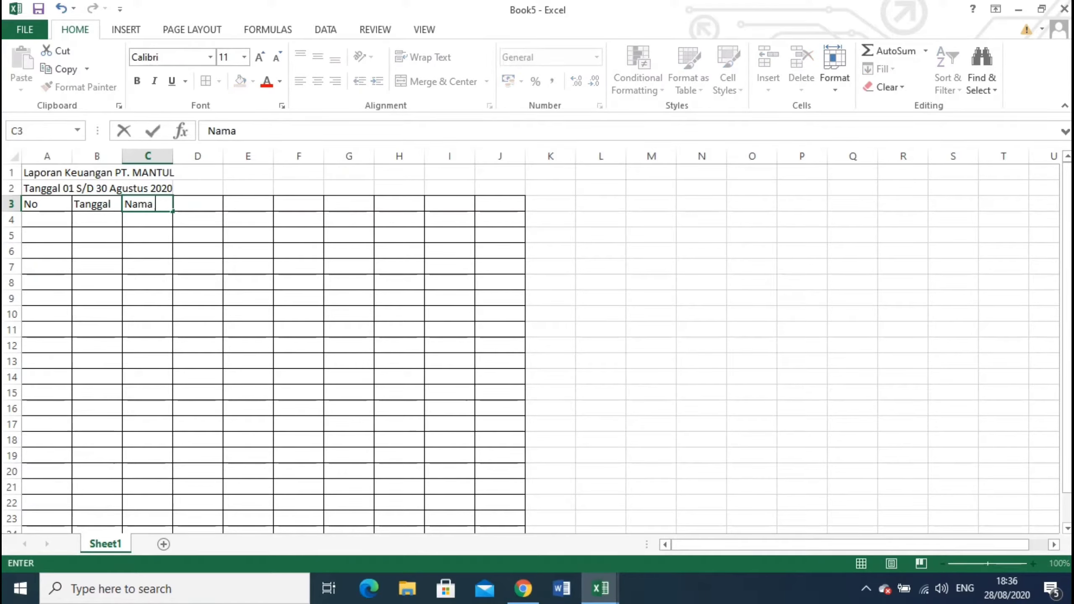
{"action": "type", "text": " Barang"}
{"action": "key", "text": "Tab"}
Enter headers Harga Satuan in D3 and Jumlah in E3.
{"action": "type", "text": "Uar"}
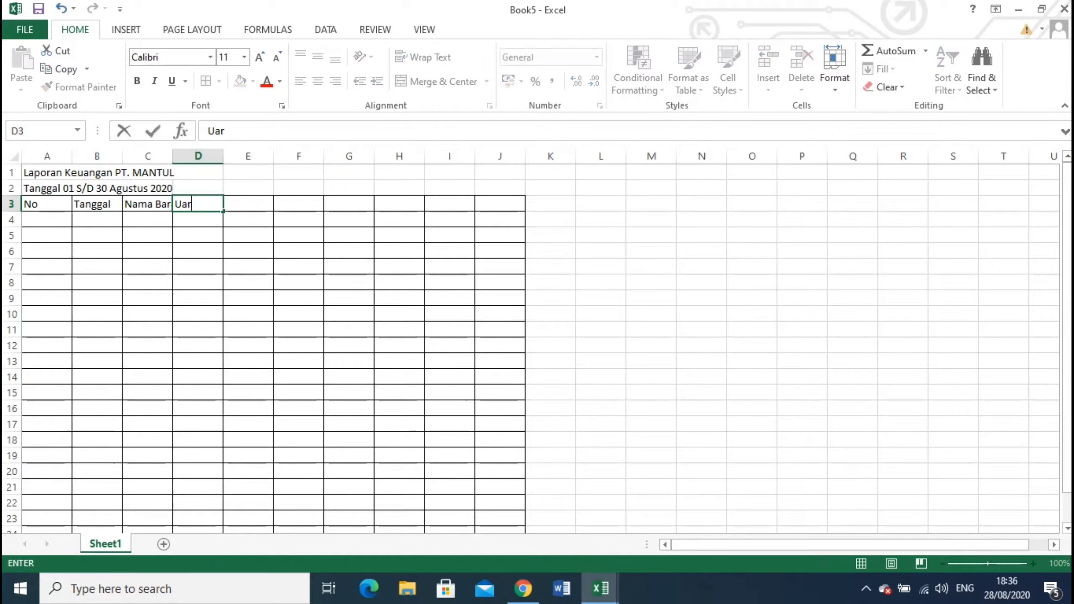
{"action": "key", "text": "BackSpace"}
{"action": "key", "text": "BackSpace"}
{"action": "key", "text": "BackSpace"}
{"action": "type", "text": "Hargga"}
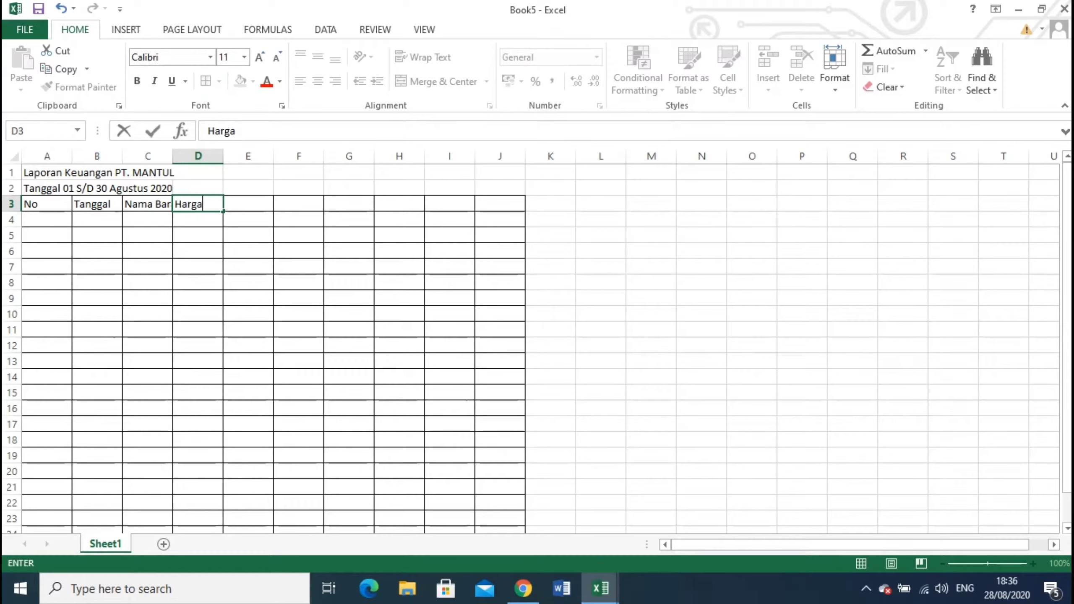
{"action": "key", "text": "BackSpace"}
{"action": "type", "text": "ga"}
{"action": "key", "text": "BackSpace"}
{"action": "key", "text": "BackSpace"}
{"action": "type", "text": "a"}
{"action": "type", "text": " Saf"}
{"action": "key", "text": "BackSpace"}
{"action": "type", "text": "tuan"}
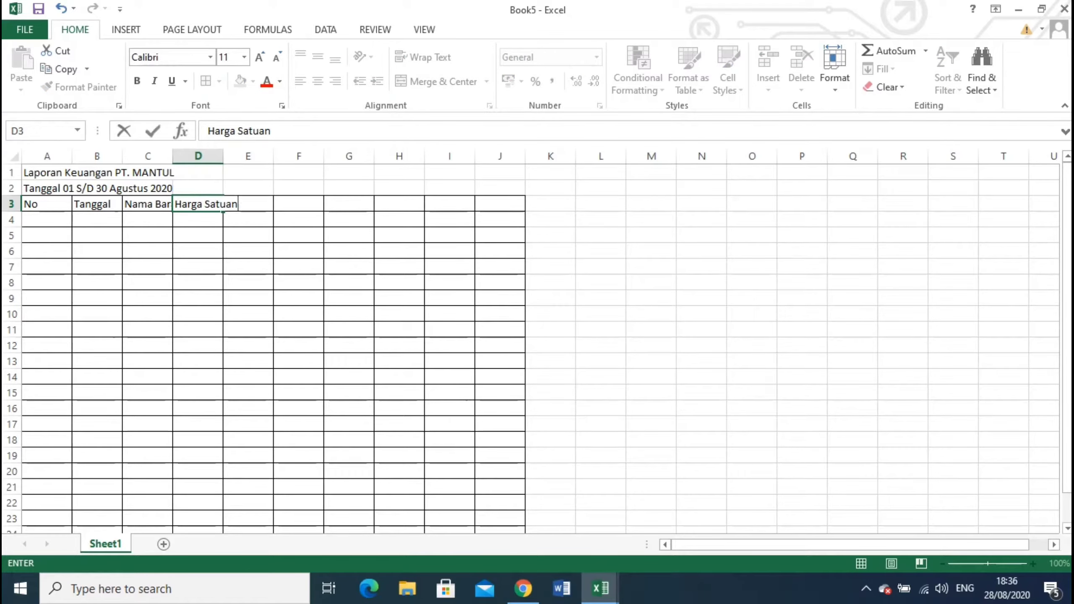
{"action": "key", "text": "Tab"}
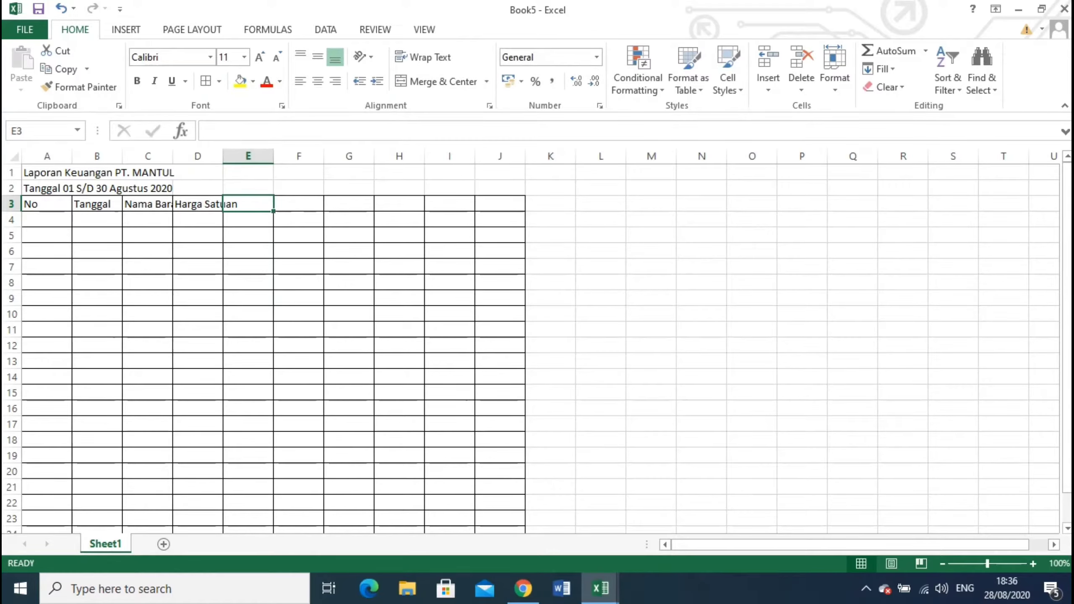
{"action": "type", "text": "Ju"}
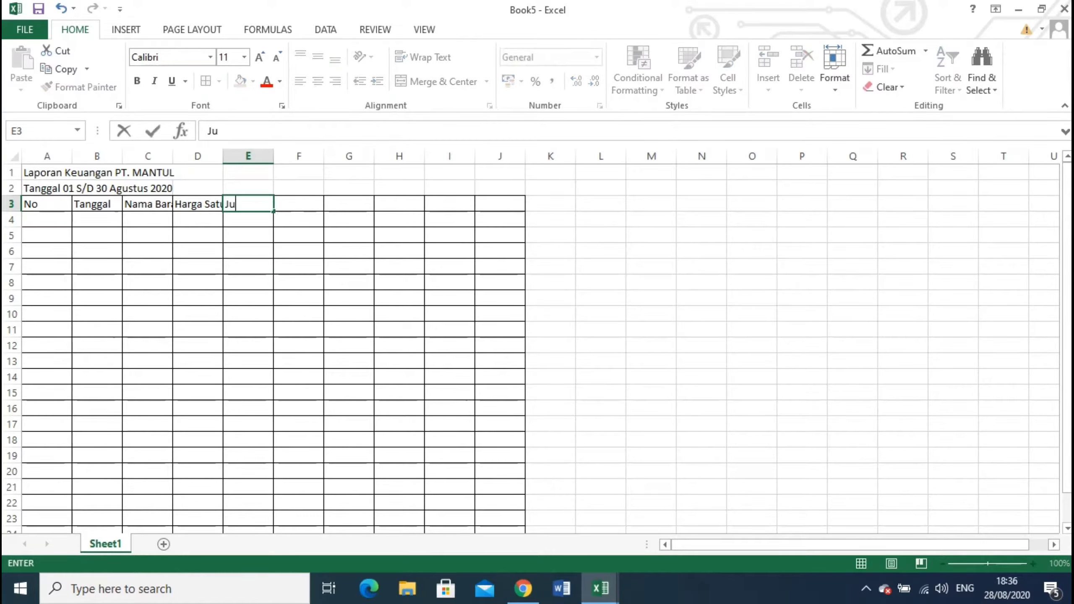
{"action": "type", "text": "mlah"}
{"action": "key", "text": "Return"}
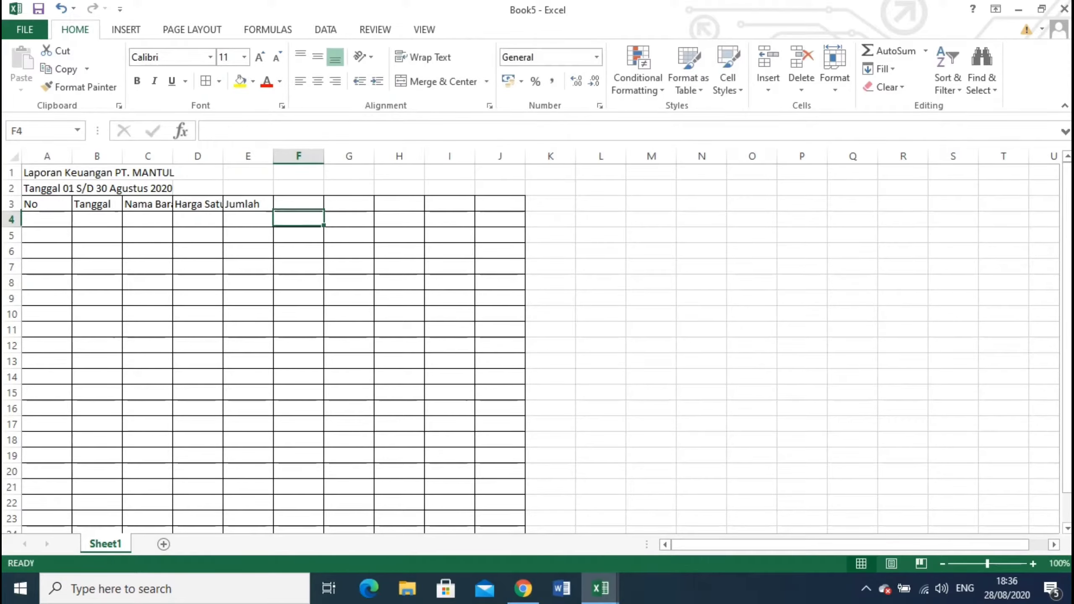
Enter, then clear, test values 1 and 2 in column E and pcs in F4.
{"action": "type", "text": "1"}
{"action": "key", "text": "Return"}
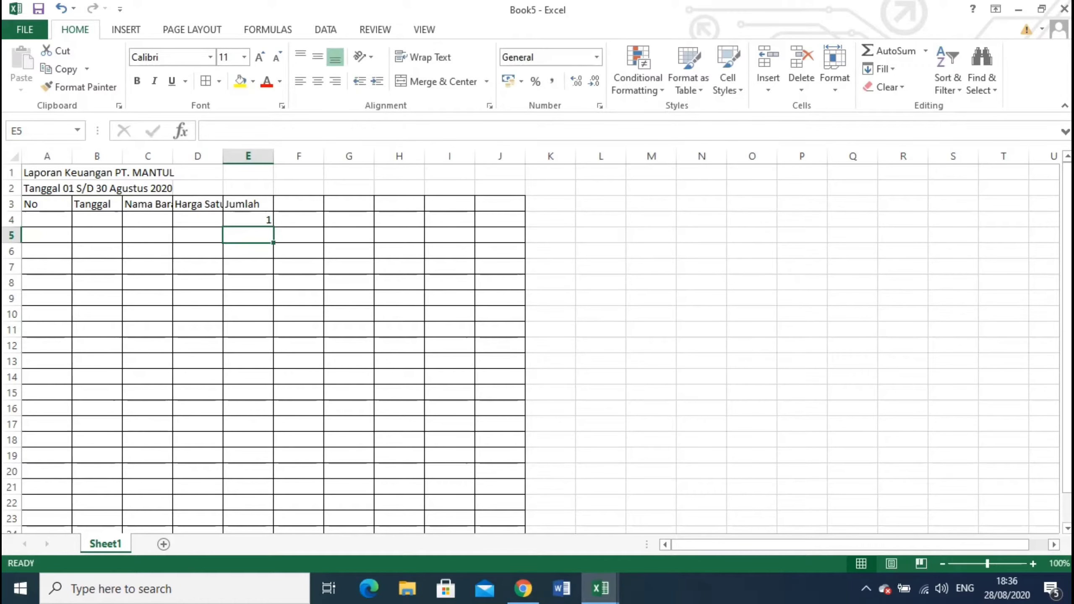
{"action": "type", "text": "2"}
{"action": "key", "text": "Return"}
{"action": "left_click", "coordinate": [248, 219]}
{"action": "key", "text": "BackSpace"}
{"action": "key", "text": "Return"}
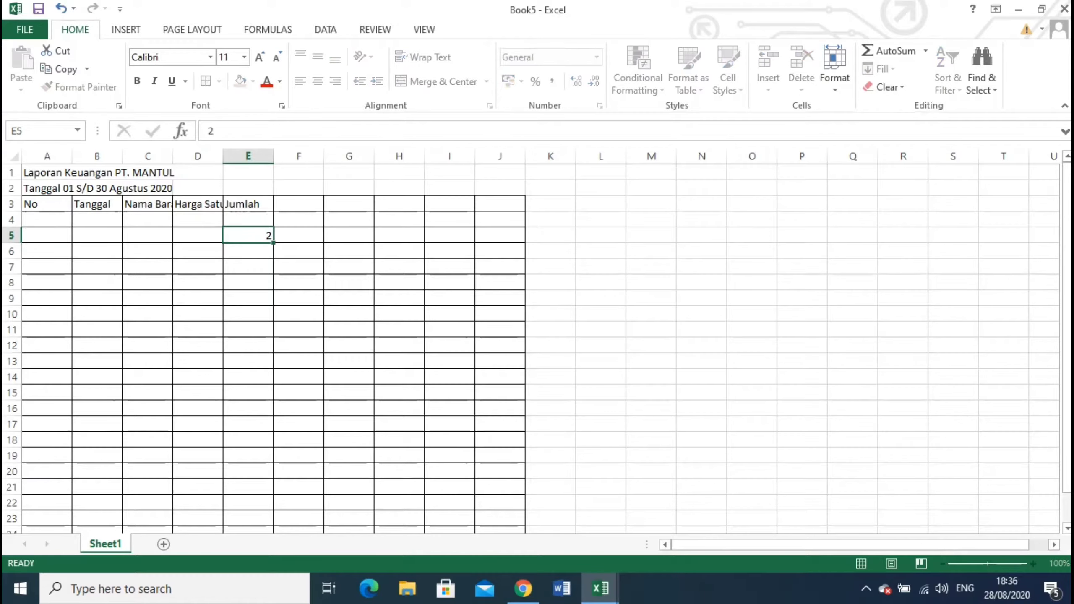
{"action": "key", "text": "BackSpace"}
{"action": "left_click", "coordinate": [298, 219]}
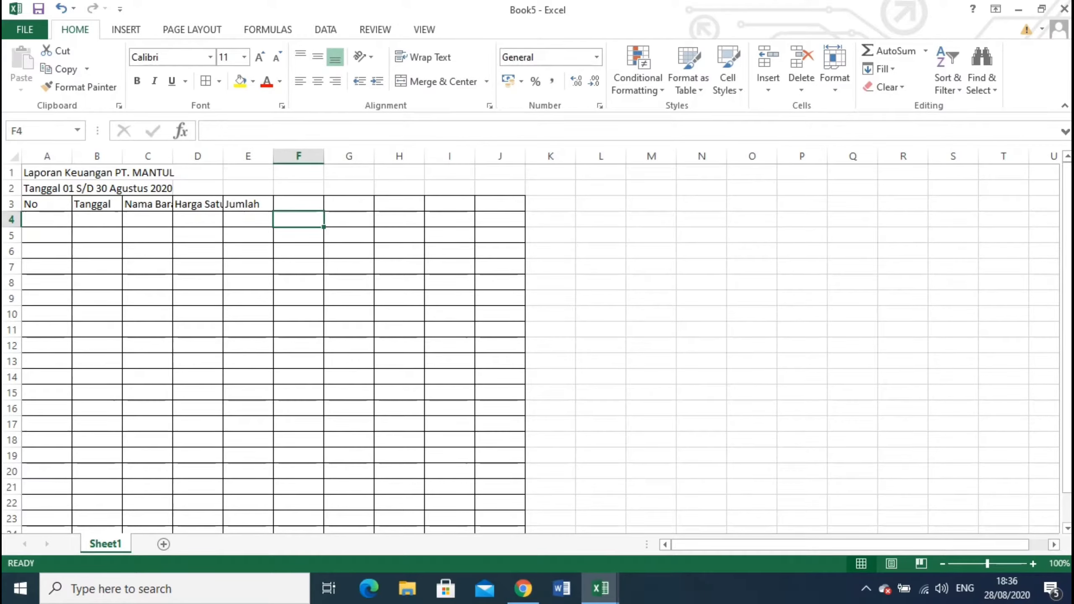
{"action": "type", "text": "pcs"}
{"action": "key", "text": "Return"}
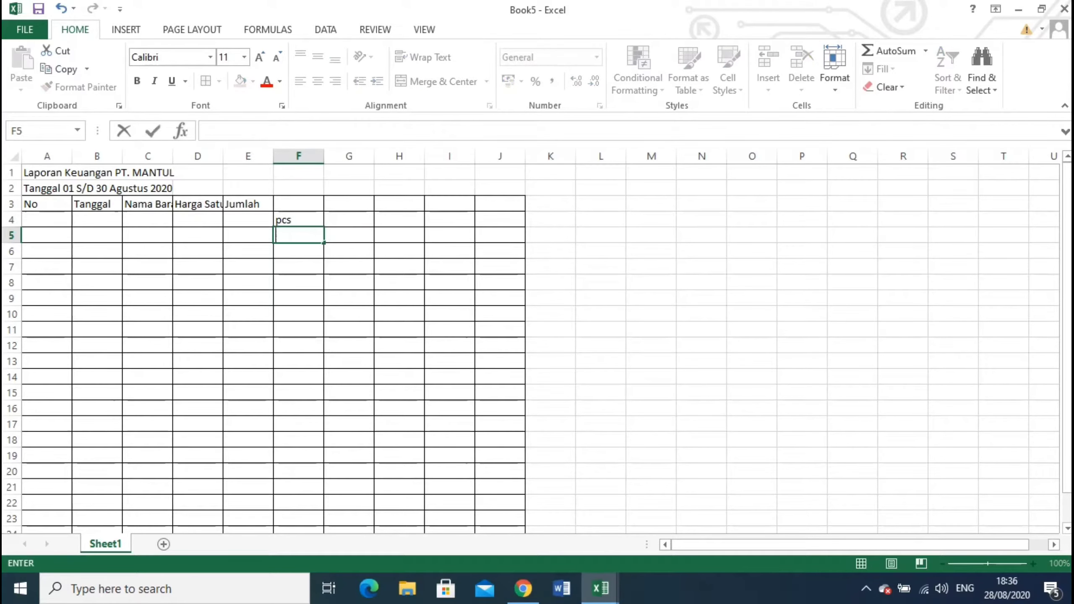
{"action": "key", "text": "Up"}
{"action": "key", "text": "BackSpace"}
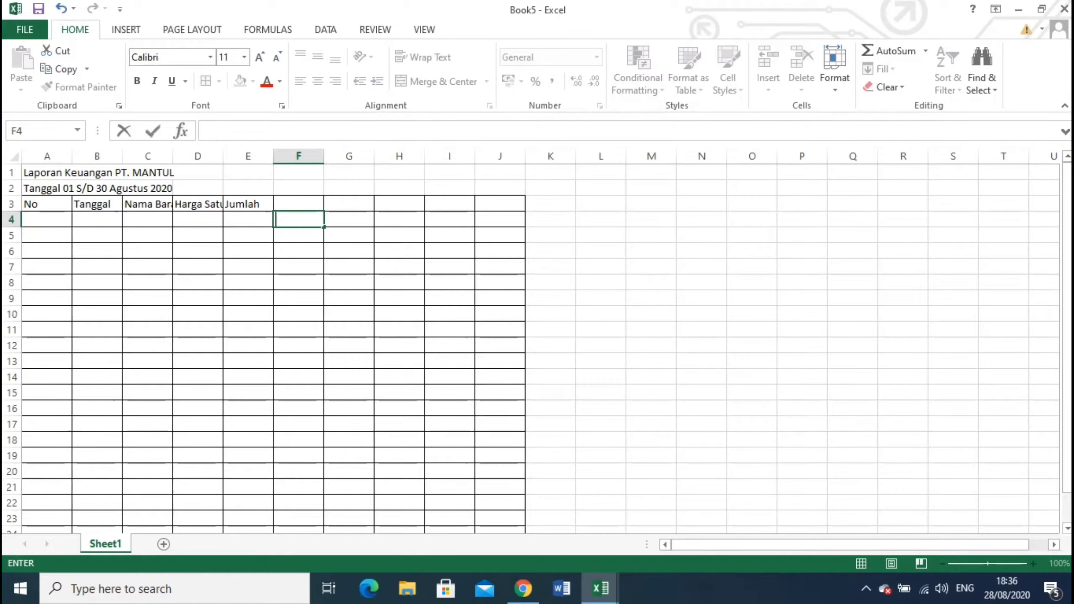
{"action": "key", "text": "Up"}
Enter headers Kredit, Debet, Saldo and Keterangan in G3 to J3.
{"action": "left_click", "coordinate": [349, 204]}
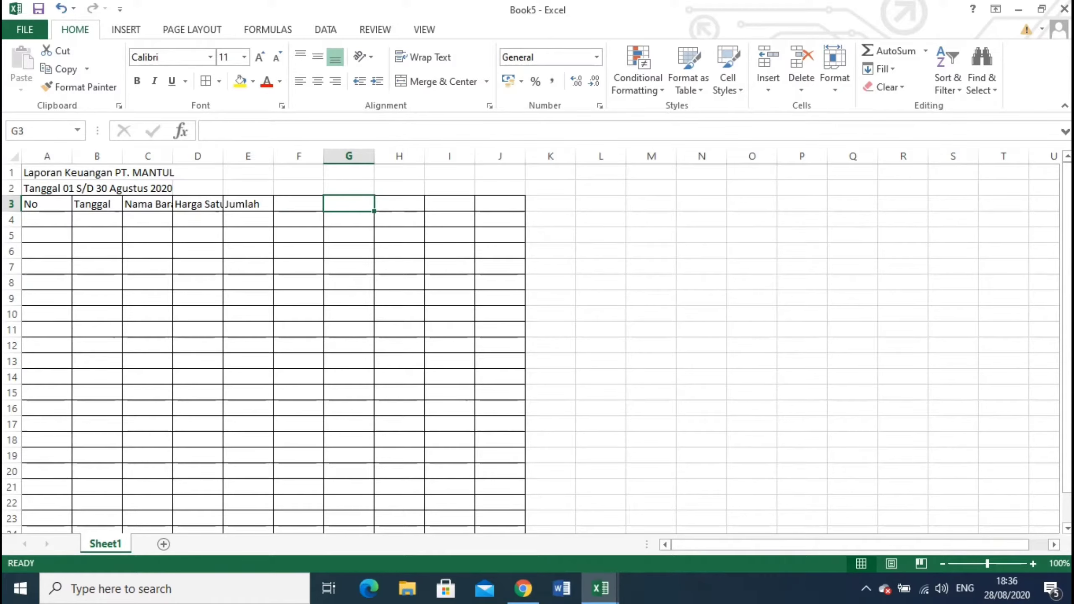
{"action": "type", "text": "Kredit"}
{"action": "key", "text": "Tab"}
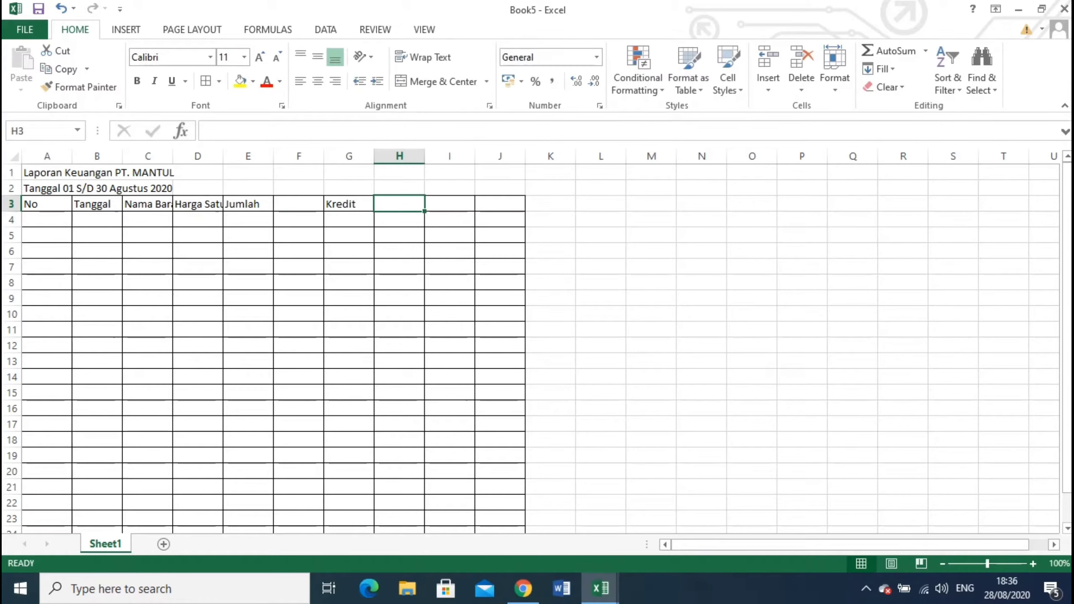
{"action": "type", "text": "Debet"}
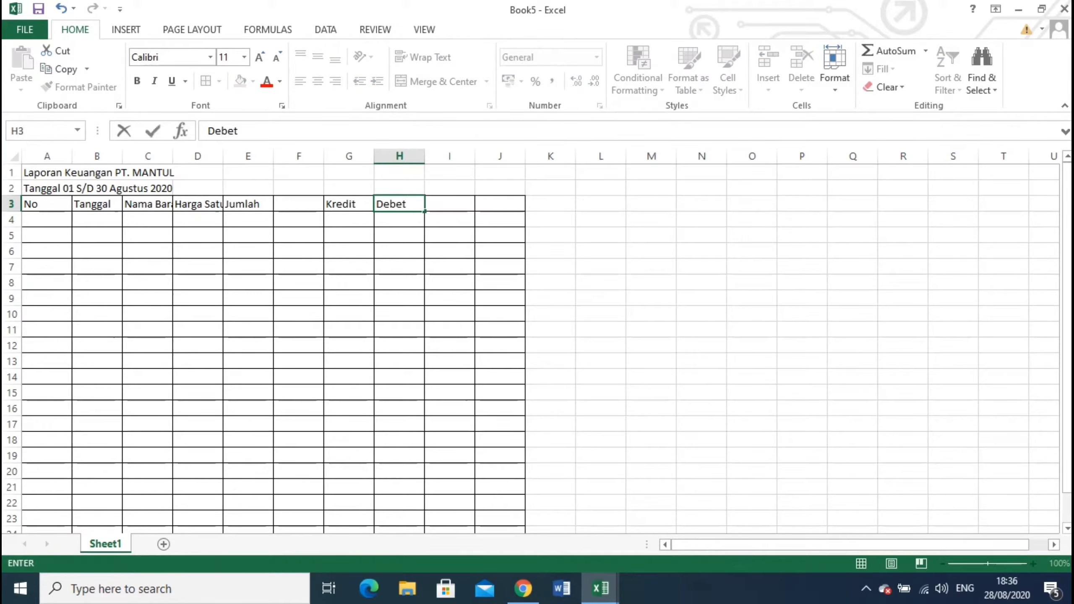
{"action": "key", "text": "Tab"}
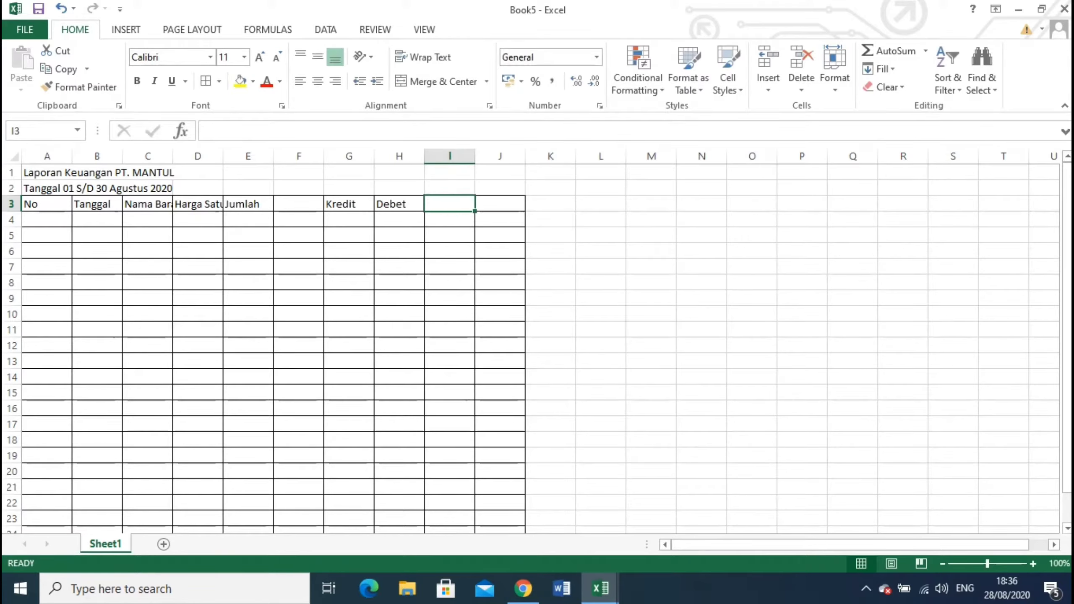
{"action": "type", "text": "Saldo"}
{"action": "key", "text": "Tab"}
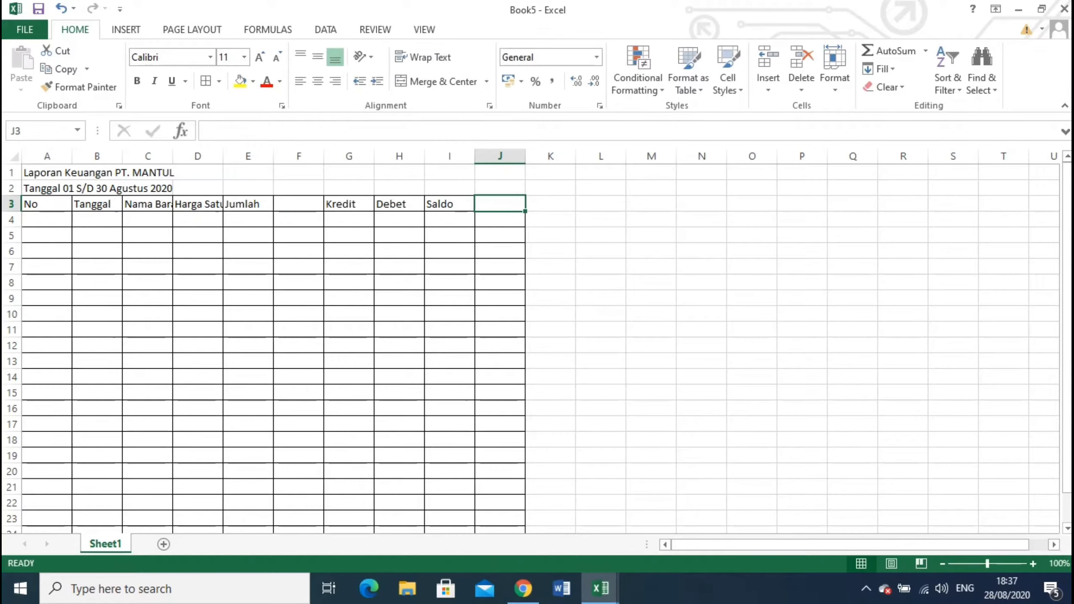
{"action": "type", "text": "Keterangan"}
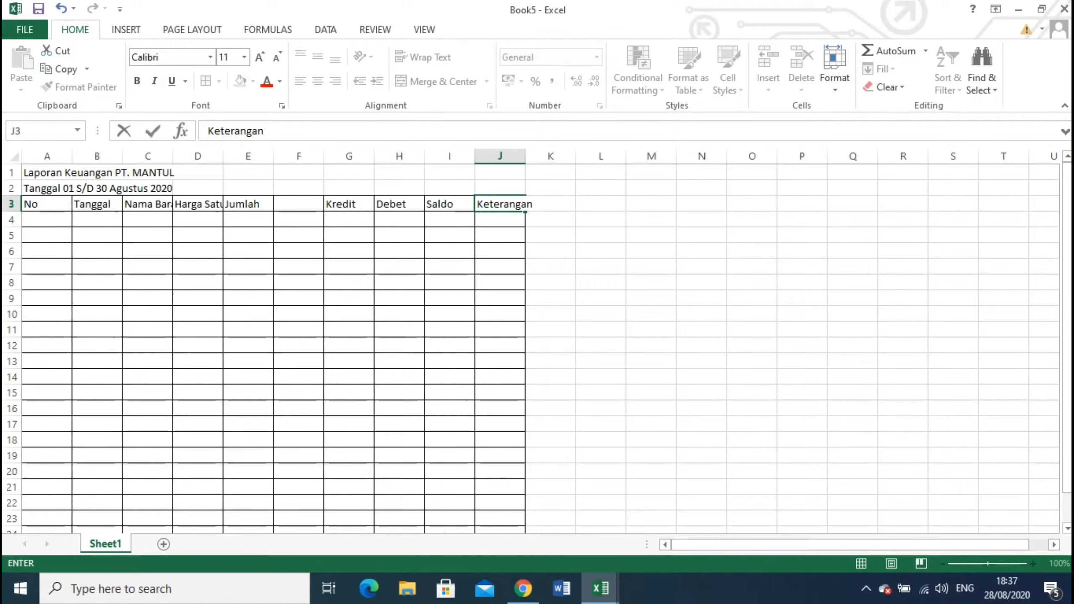
Narrow column A and widen the Tanggal, Nama Barang, Kredit and Debet columns.
{"action": "left_click", "coordinate": [97, 156]}
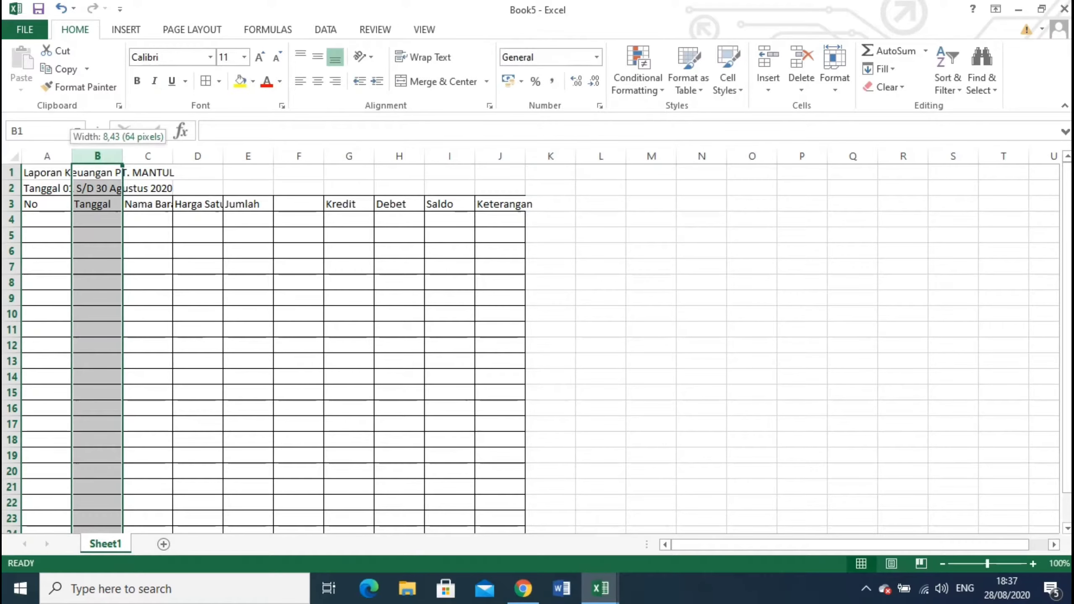
{"action": "left_click_drag", "start_coordinate": [72, 156], "coordinate": [45, 155]}
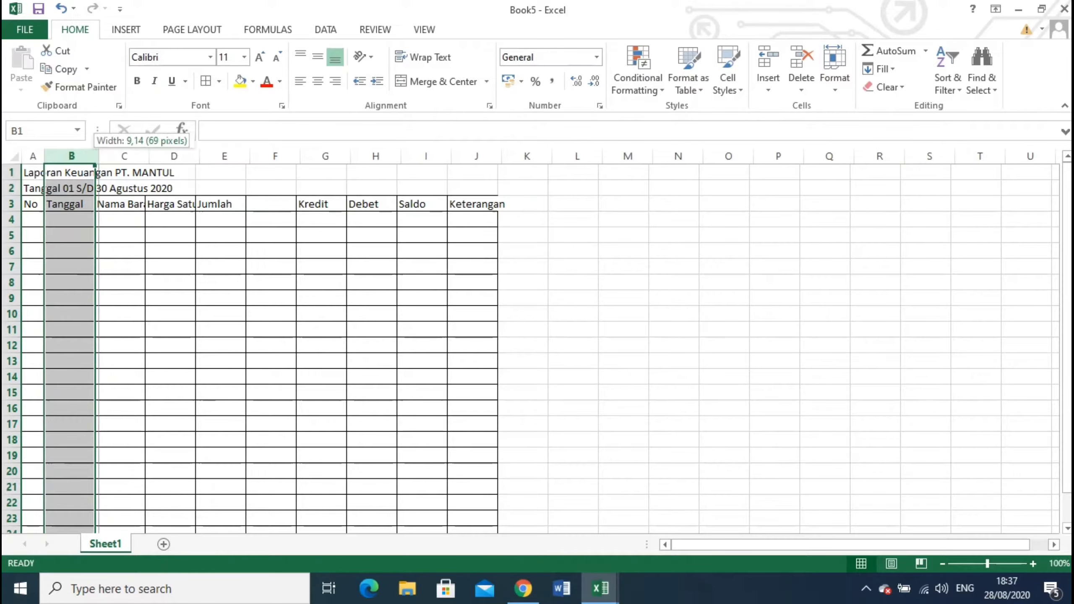
{"action": "left_click_drag", "start_coordinate": [95, 156], "coordinate": [220, 156]}
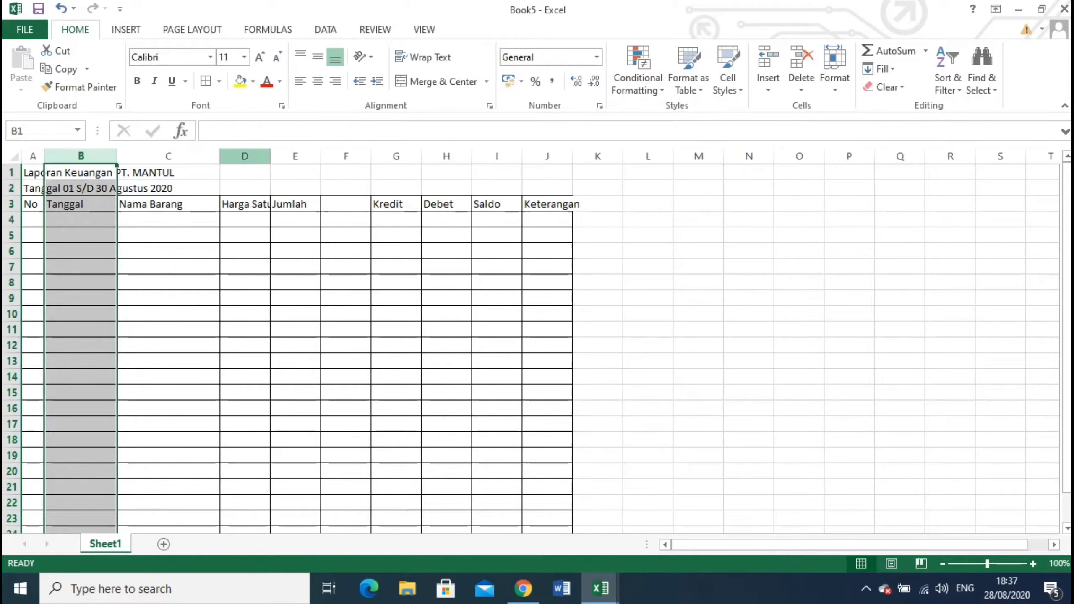
{"action": "left_click_drag", "start_coordinate": [270, 156], "coordinate": [410, 156]}
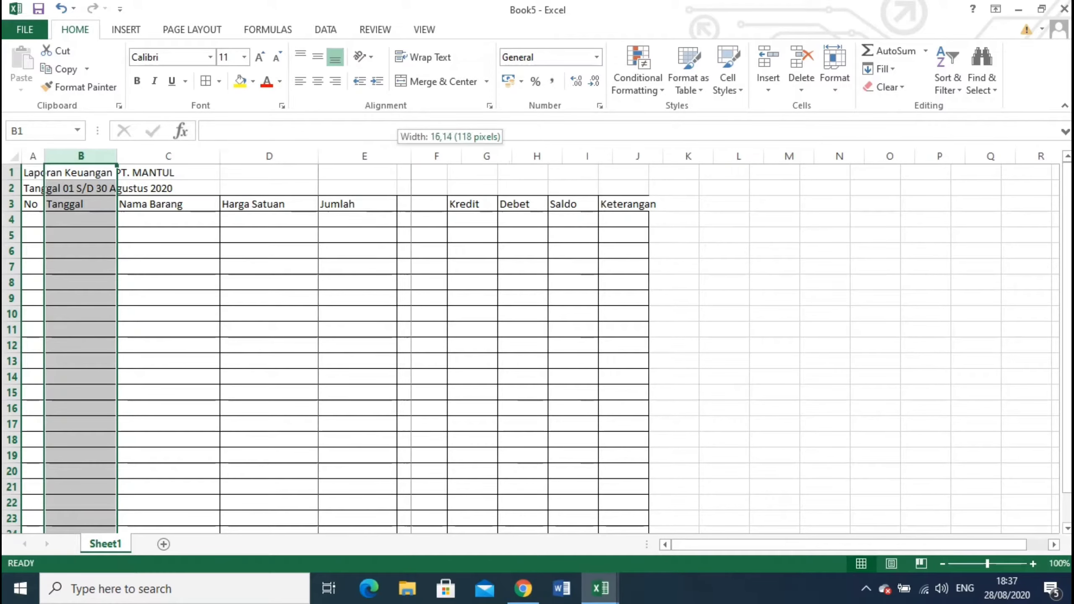
{"action": "left_click_drag", "start_coordinate": [512, 156], "coordinate": [565, 156]}
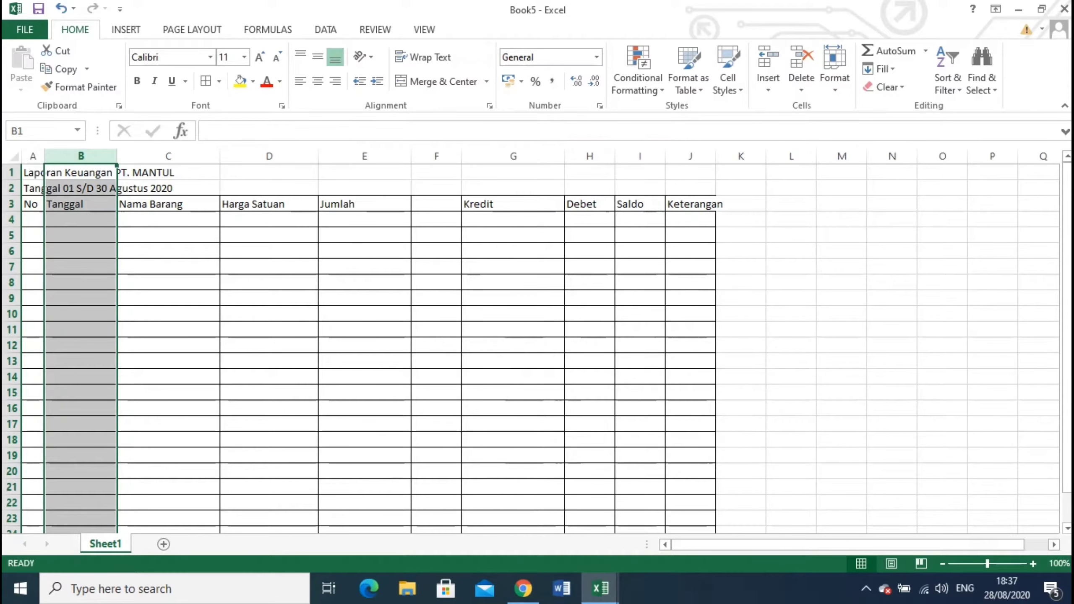
{"action": "left_click_drag", "start_coordinate": [615, 156], "coordinate": [878, 155]}
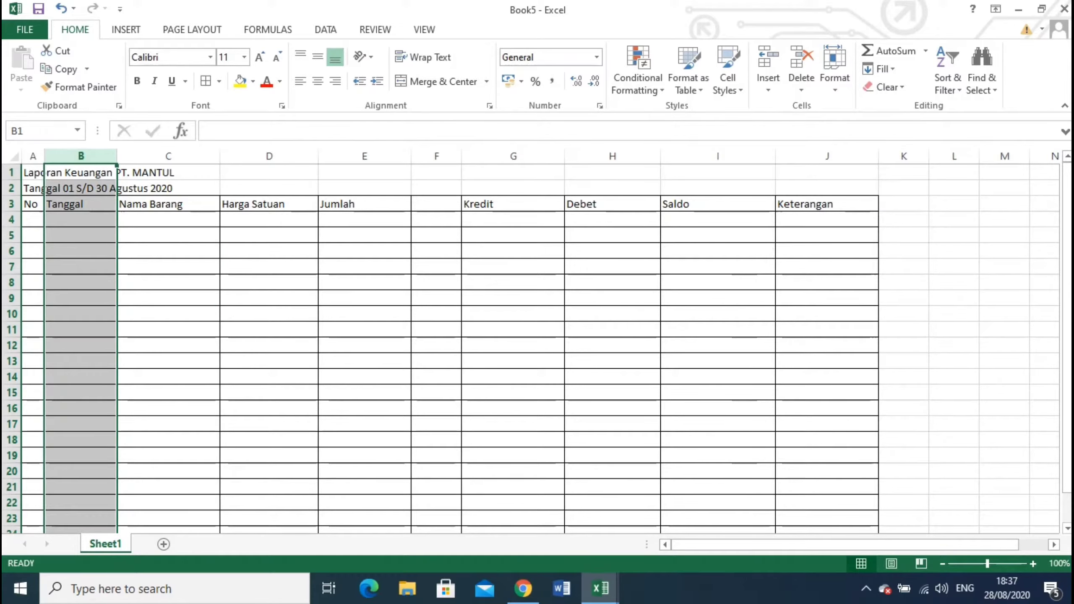
{"action": "left_click", "coordinate": [826, 282]}
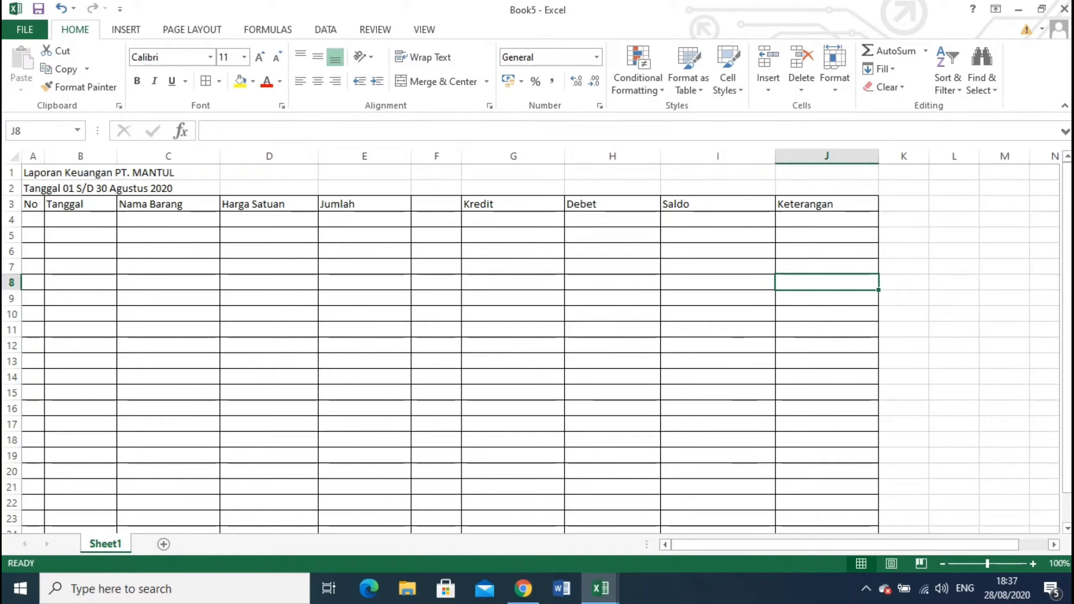
{"action": "left_click_drag", "start_coordinate": [32, 204], "coordinate": [827, 204]}
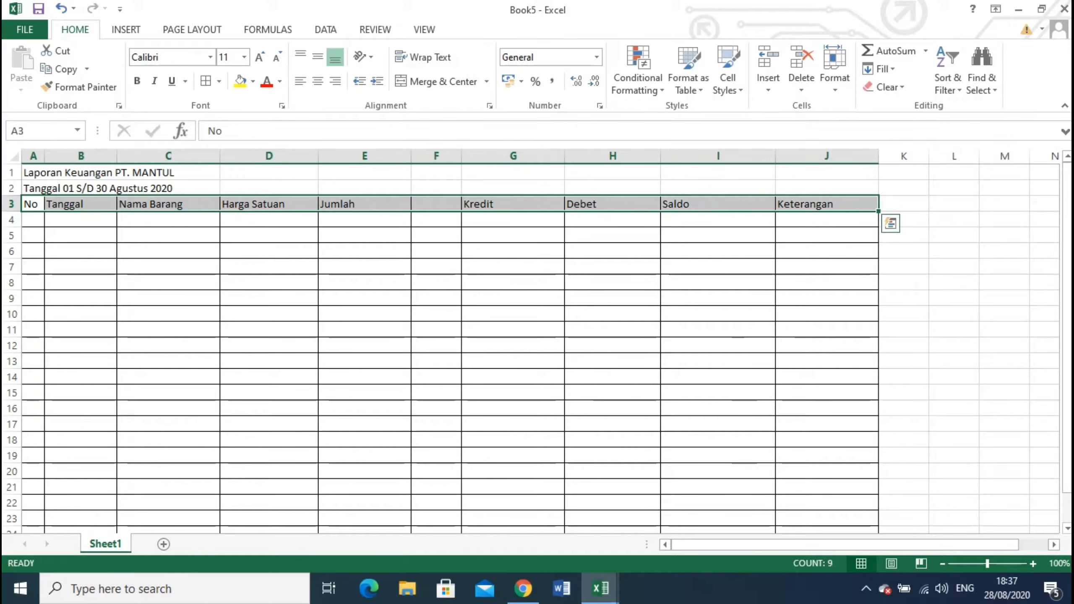
Centre the row-3 headers, then merge, centre, bold and enlarge the title across A1:J1.
{"action": "left_click", "coordinate": [318, 81]}
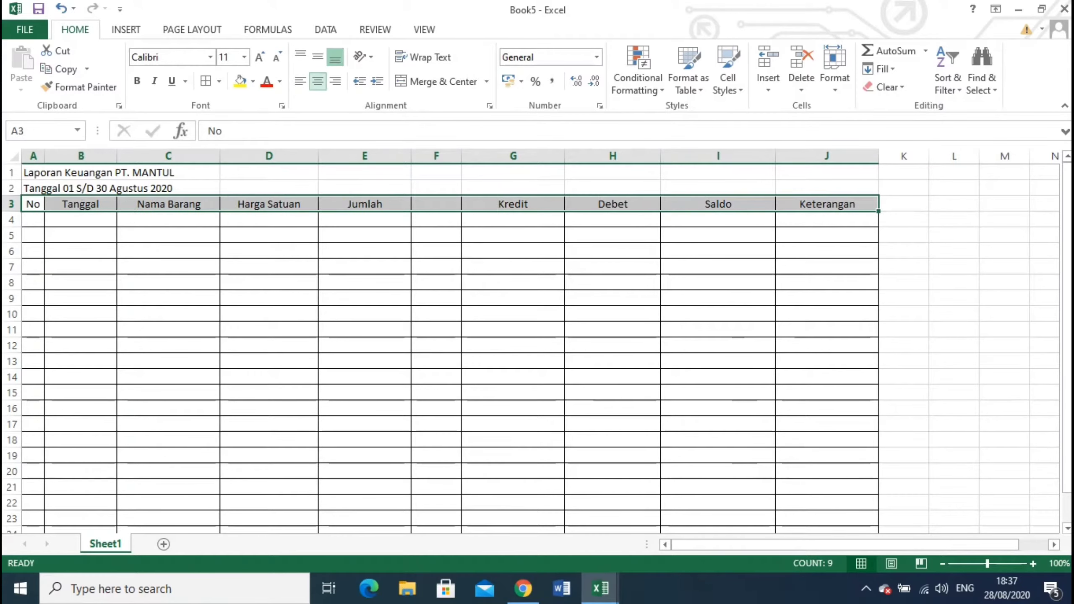
{"action": "left_click", "coordinate": [269, 298]}
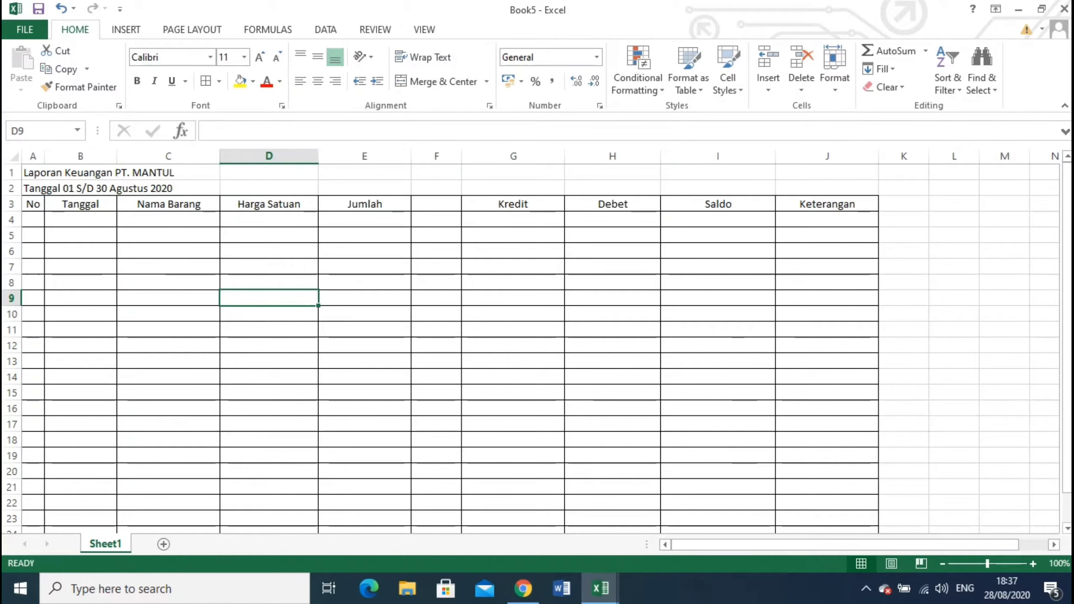
{"action": "left_click_drag", "start_coordinate": [32, 172], "coordinate": [871, 172]}
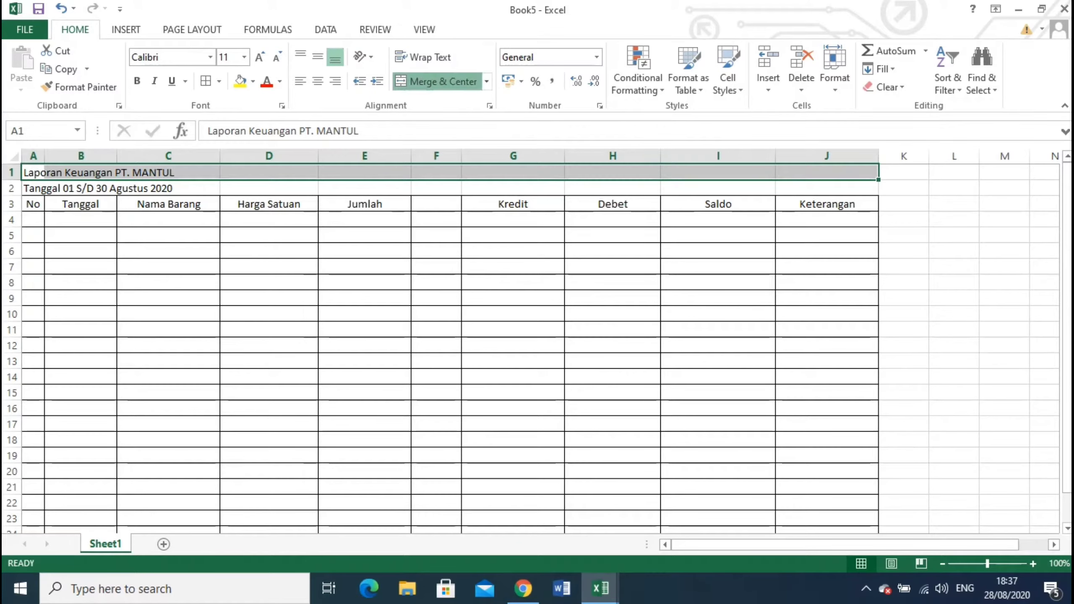
{"action": "left_click", "coordinate": [442, 82]}
{"action": "left_click", "coordinate": [513, 282]}
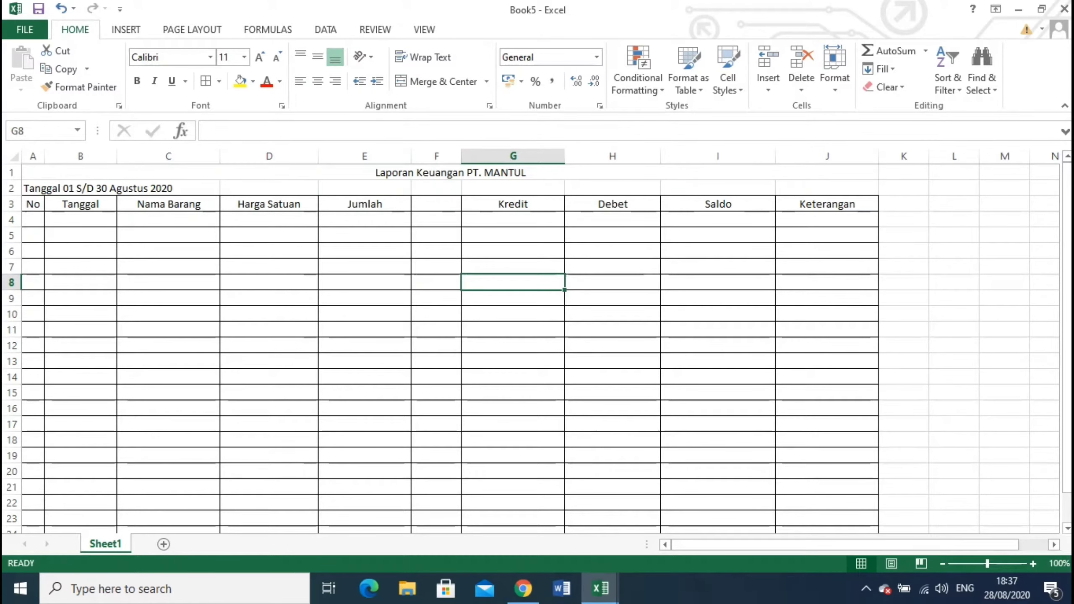
{"action": "key", "text": "ctrl+Home"}
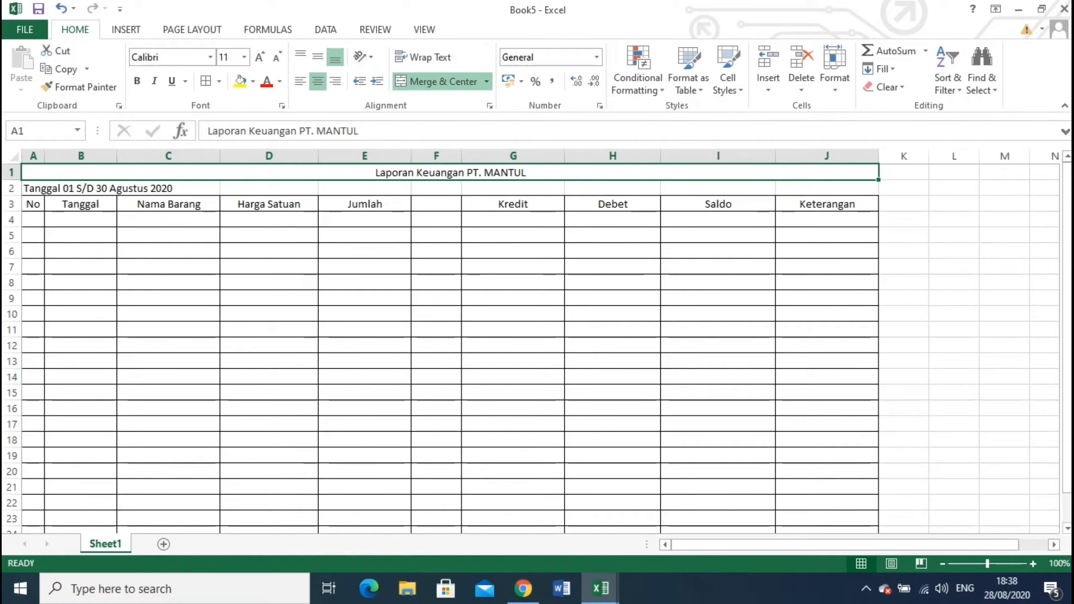
{"action": "key", "text": "ctrl+b"}
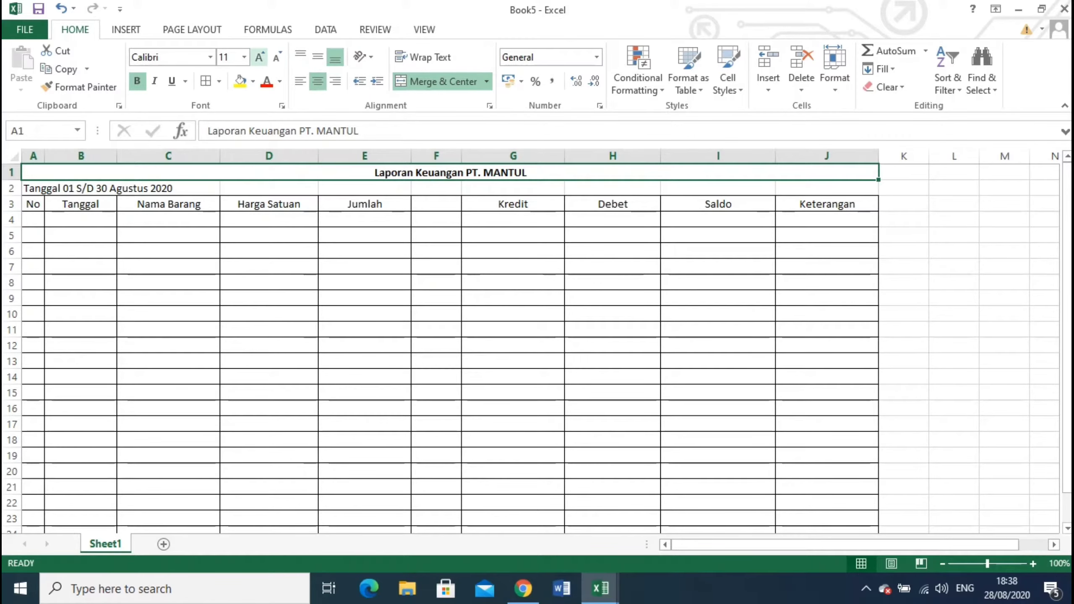
{"action": "left_click", "coordinate": [260, 56]}
{"action": "left_click", "coordinate": [260, 57]}
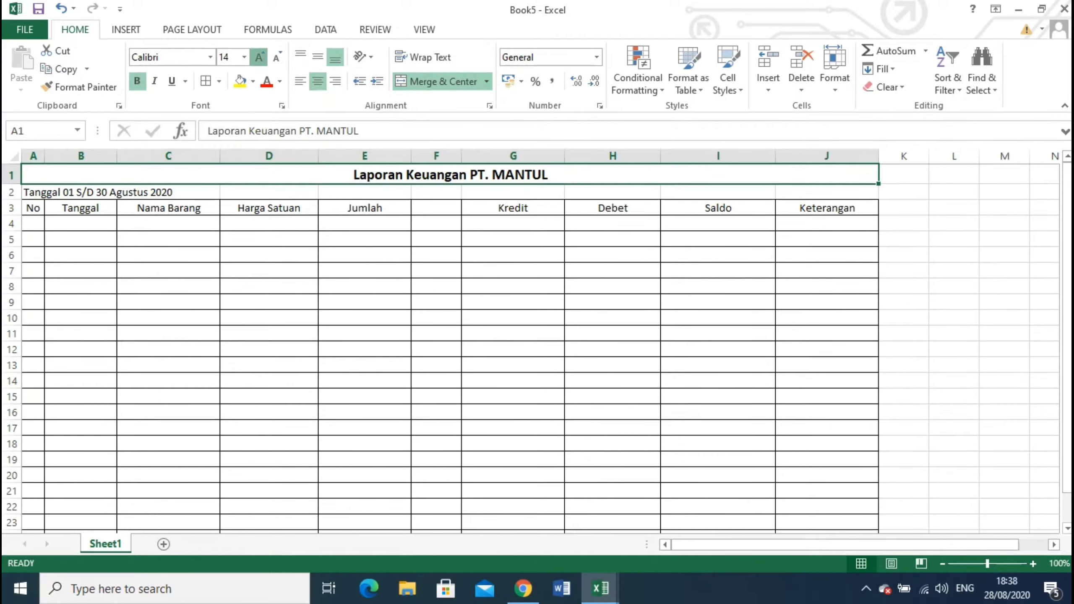
{"action": "left_click", "coordinate": [259, 57]}
{"action": "left_click", "coordinate": [269, 289]}
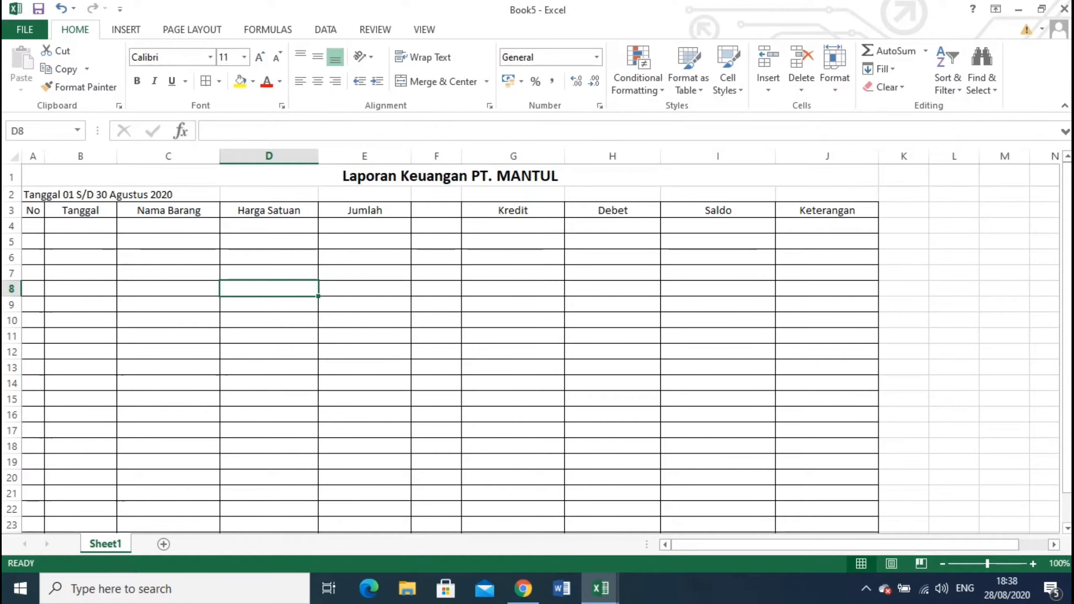
Merge and centre the date line across A2:J2, make it bold and enlarge it.
{"action": "left_click_drag", "start_coordinate": [34, 195], "coordinate": [871, 196]}
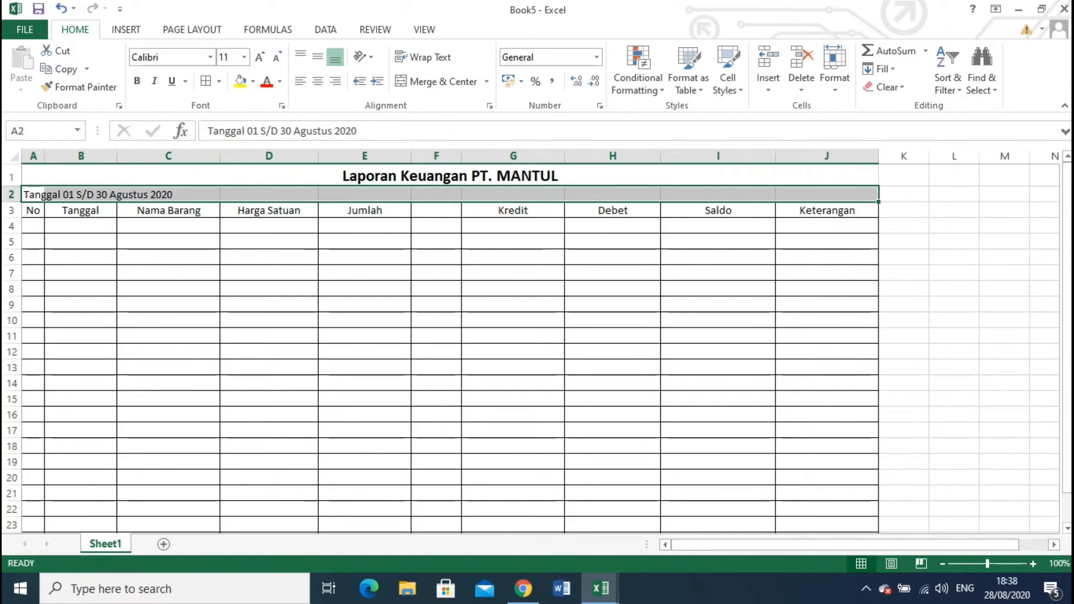
{"action": "left_click", "coordinate": [439, 82]}
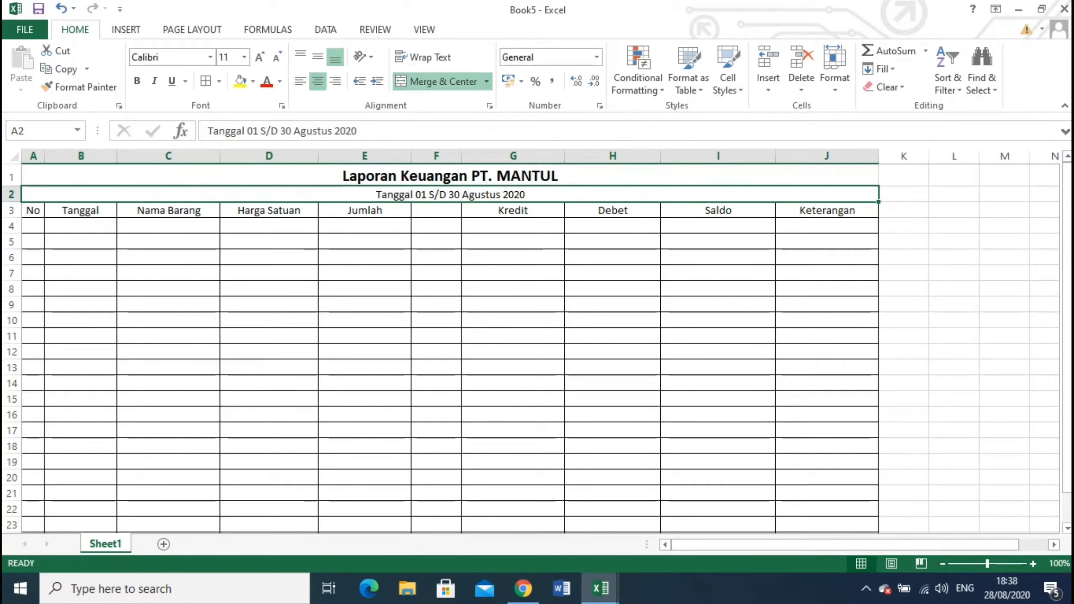
{"action": "left_click", "coordinate": [136, 81]}
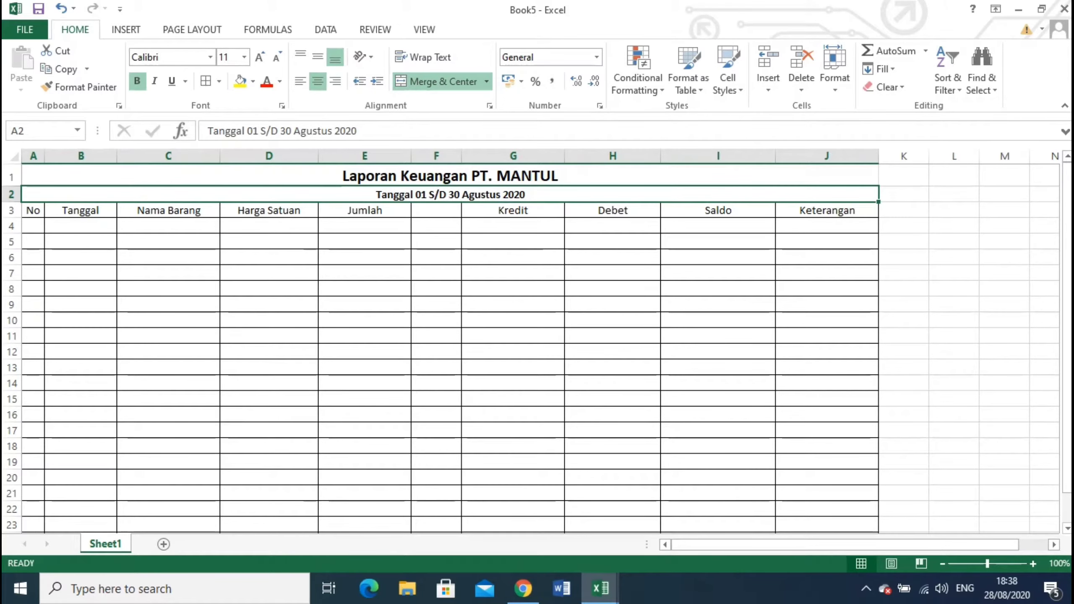
{"action": "left_click", "coordinate": [259, 57]}
{"action": "left_click", "coordinate": [365, 289]}
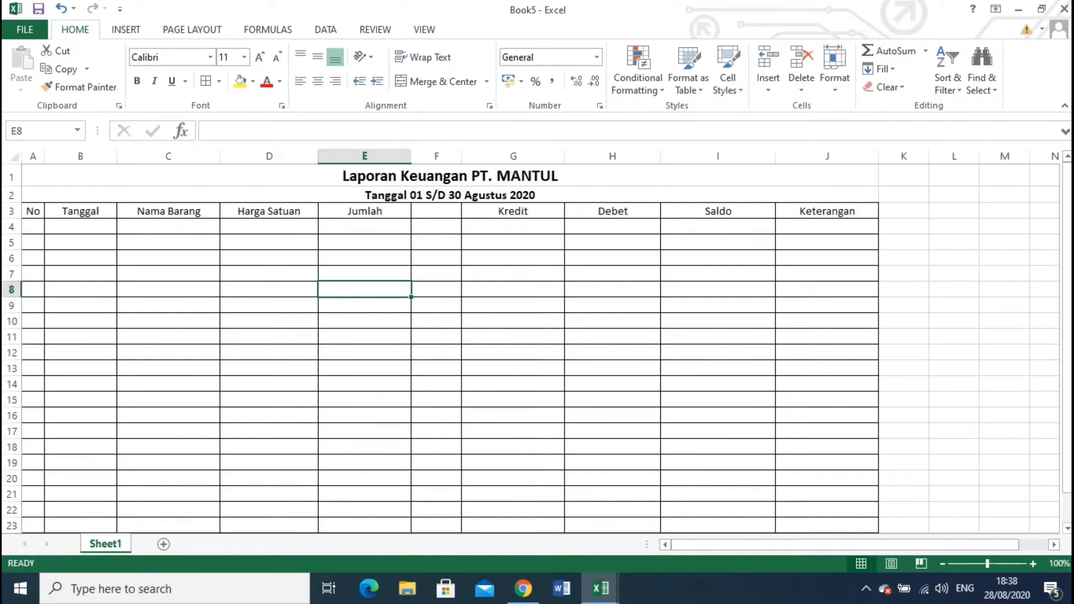
Enter 1 in A4 and fill it down column A as a numbered series.
{"action": "left_click", "coordinate": [33, 226]}
{"action": "type", "text": "1"}
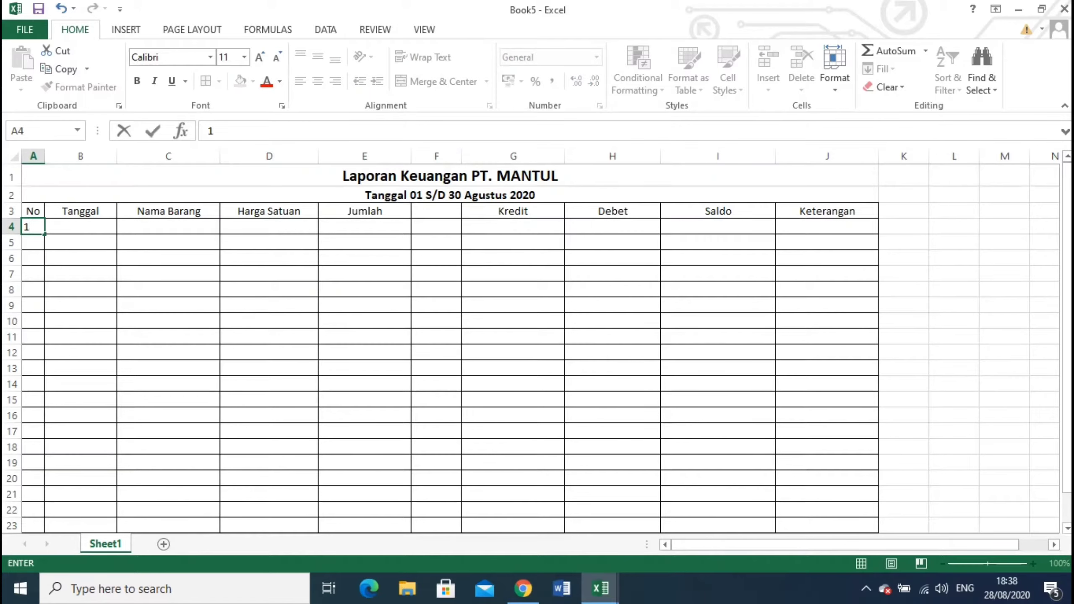
{"action": "key", "text": "Tab"}
{"action": "key", "text": "Left"}
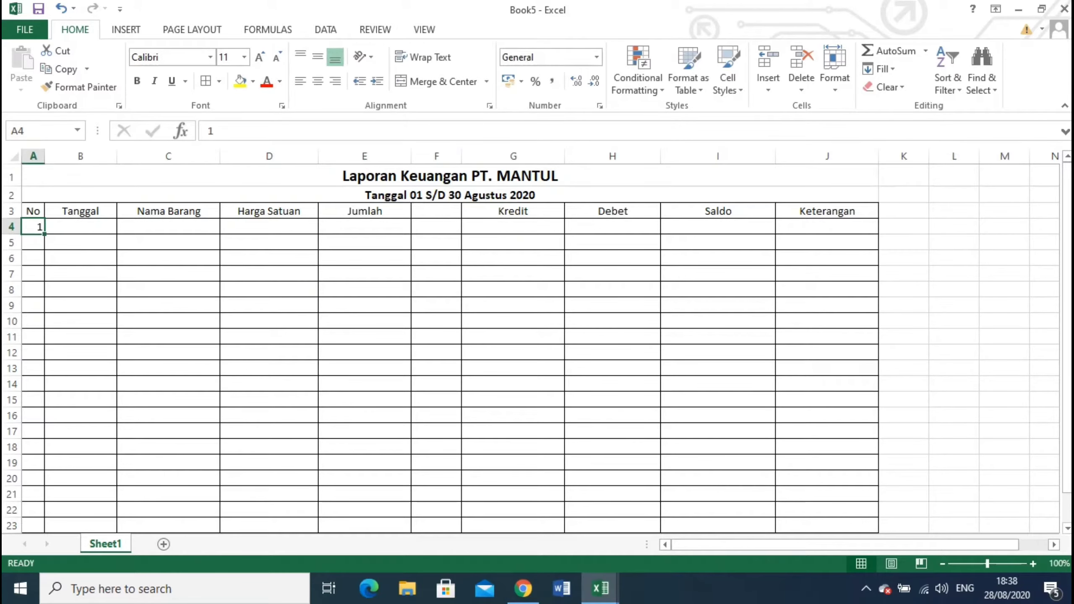
{"action": "mouse_move", "coordinate": [45, 234]}
{"action": "left_mouse_down"}
{"action": "mouse_move", "coordinate": [45, 519]}
{"action": "mouse_move", "coordinate": [45, 503]}
{"action": "left_mouse_up"}
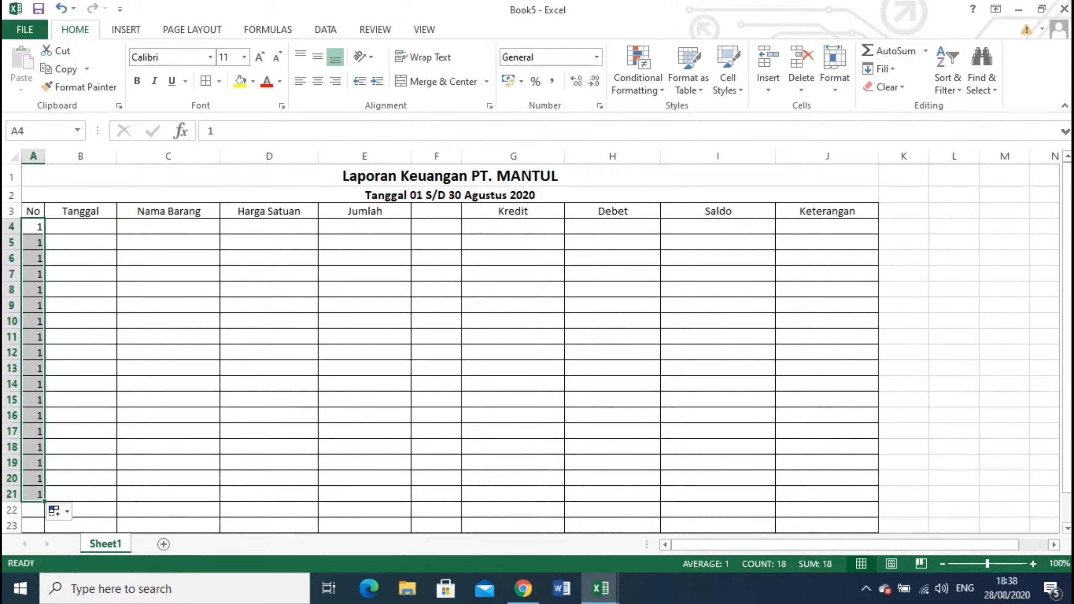
{"action": "left_click", "coordinate": [54, 511]}
{"action": "left_click", "coordinate": [91, 438]}
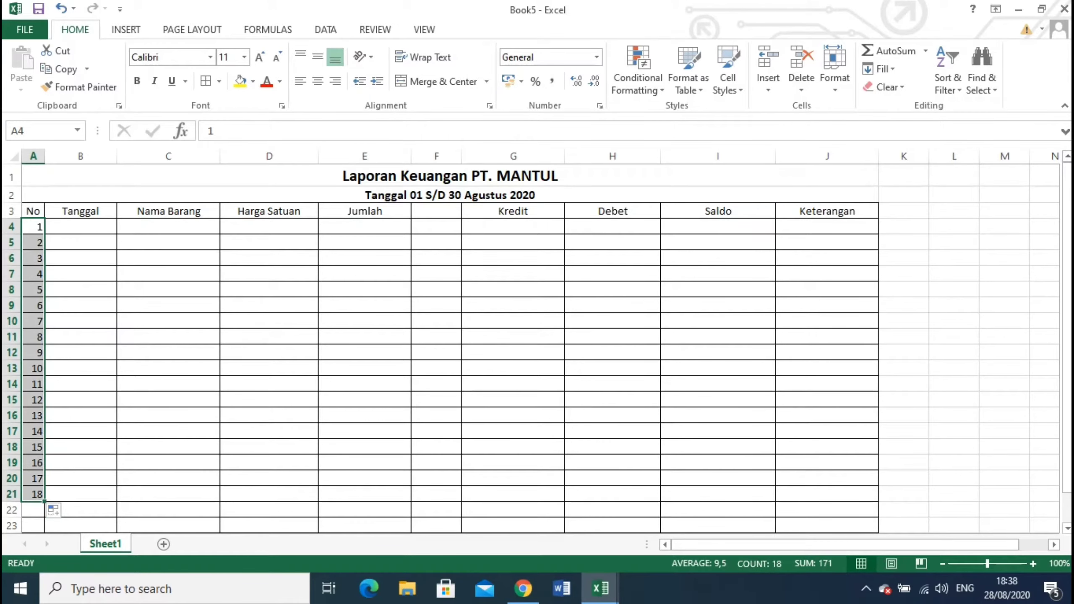
Extend the No numbering down to 30 in row 33.
{"action": "left_click_drag", "start_coordinate": [44, 487], "coordinate": [44, 522]}
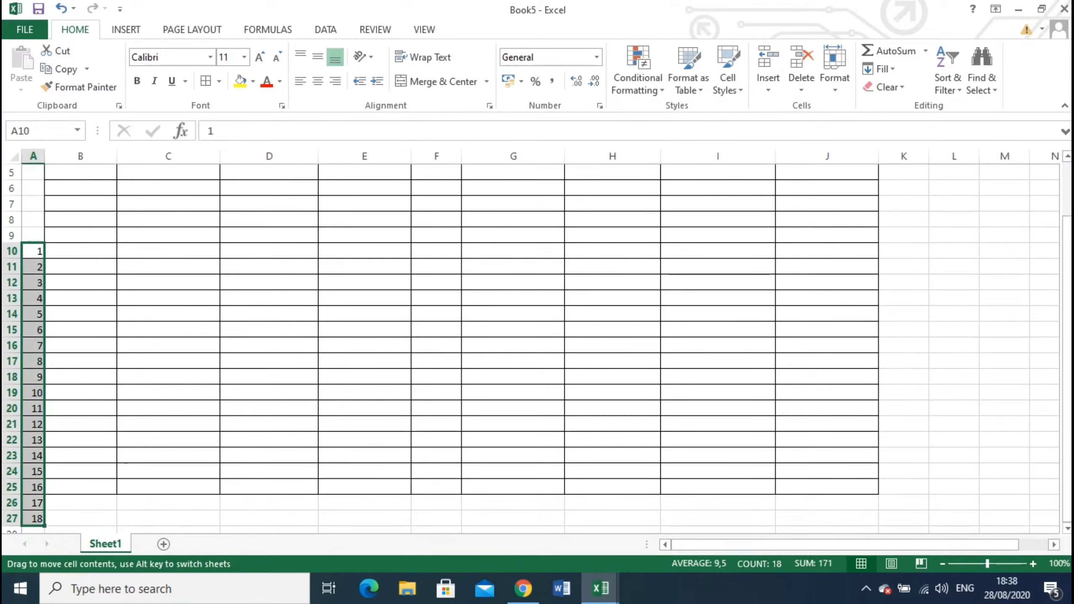
{"action": "key", "text": "ctrl+a"}
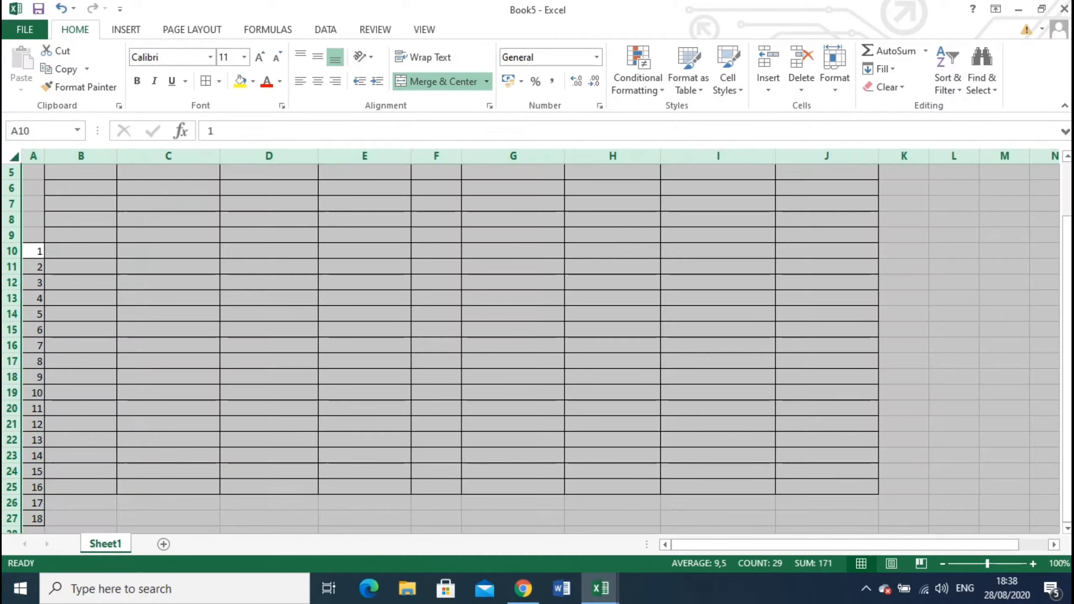
{"action": "left_click", "coordinate": [80, 439]}
{"action": "key", "text": "ctrl+z"}
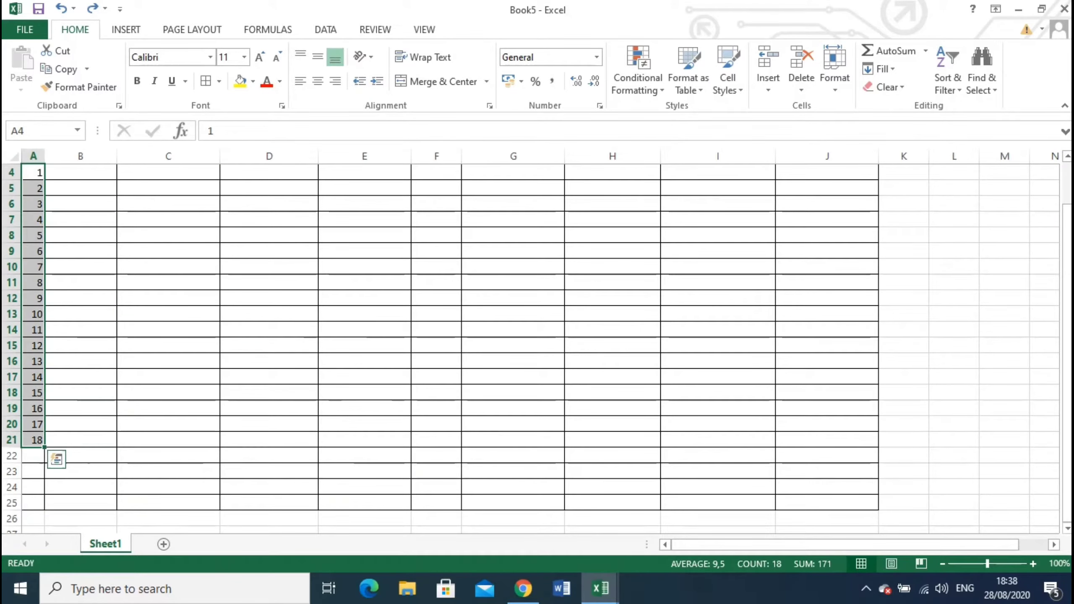
{"action": "left_click_drag", "start_coordinate": [45, 447], "coordinate": [44, 529]}
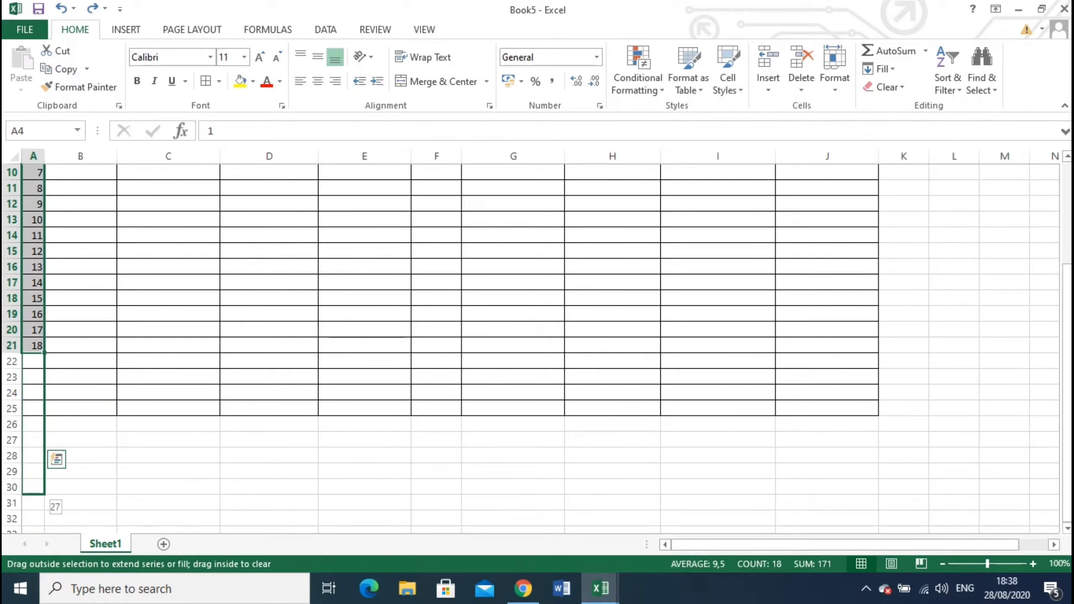
{"action": "left_click_drag", "start_coordinate": [44, 529], "coordinate": [44, 529]}
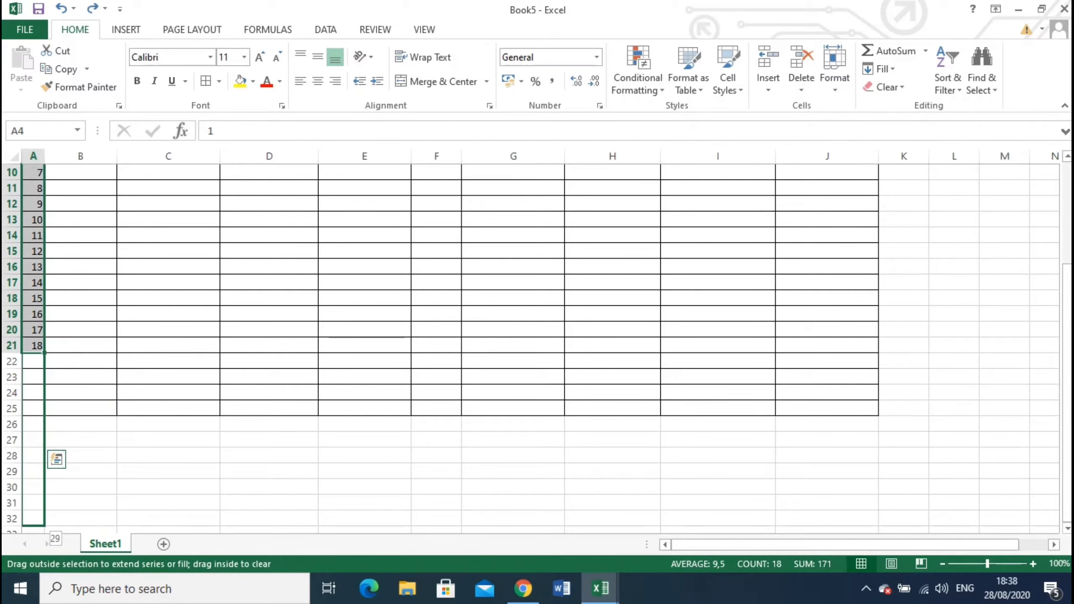
{"action": "left_click_drag", "start_coordinate": [44, 529], "coordinate": [44, 494]}
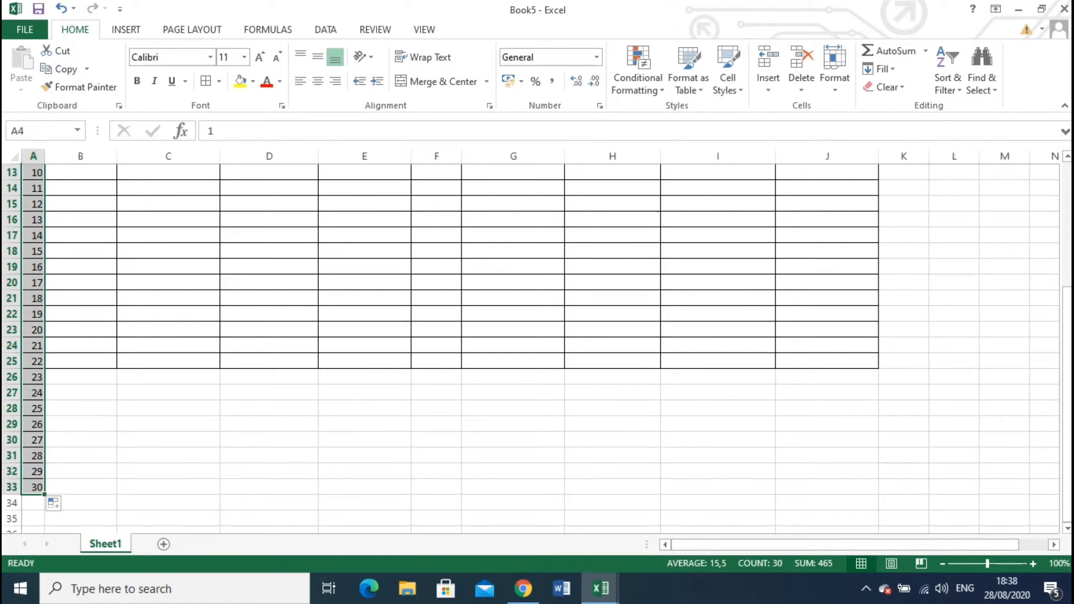
{"action": "left_click", "coordinate": [168, 392]}
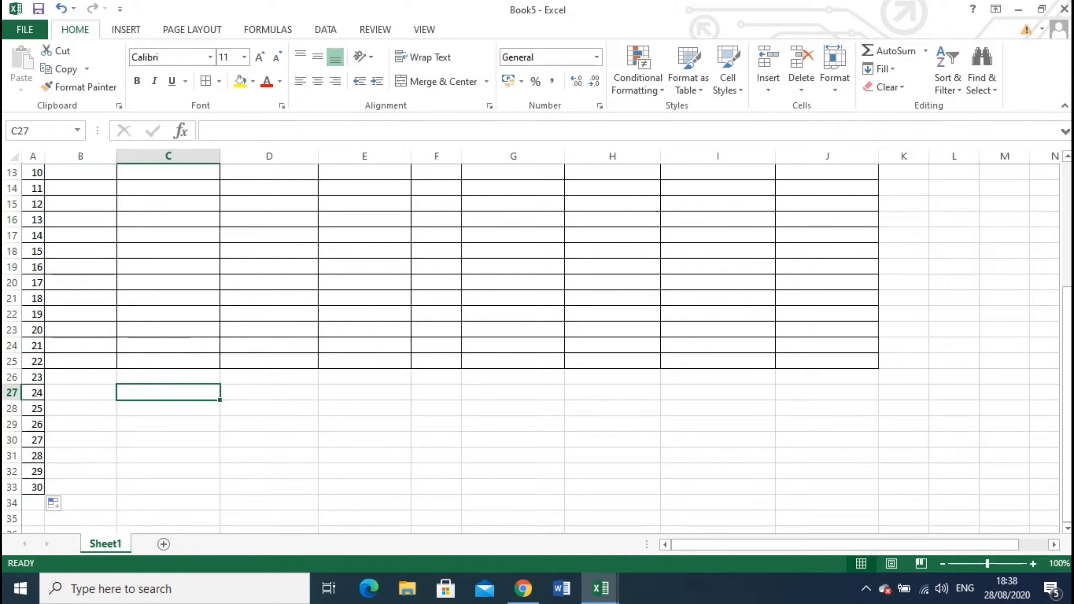
Apply All Borders to the added rows B26:J33.
{"action": "mouse_move", "coordinate": [80, 376]}
{"action": "left_mouse_down"}
{"action": "mouse_move", "coordinate": [863, 393]}
{"action": "mouse_move", "coordinate": [863, 487]}
{"action": "left_mouse_up"}
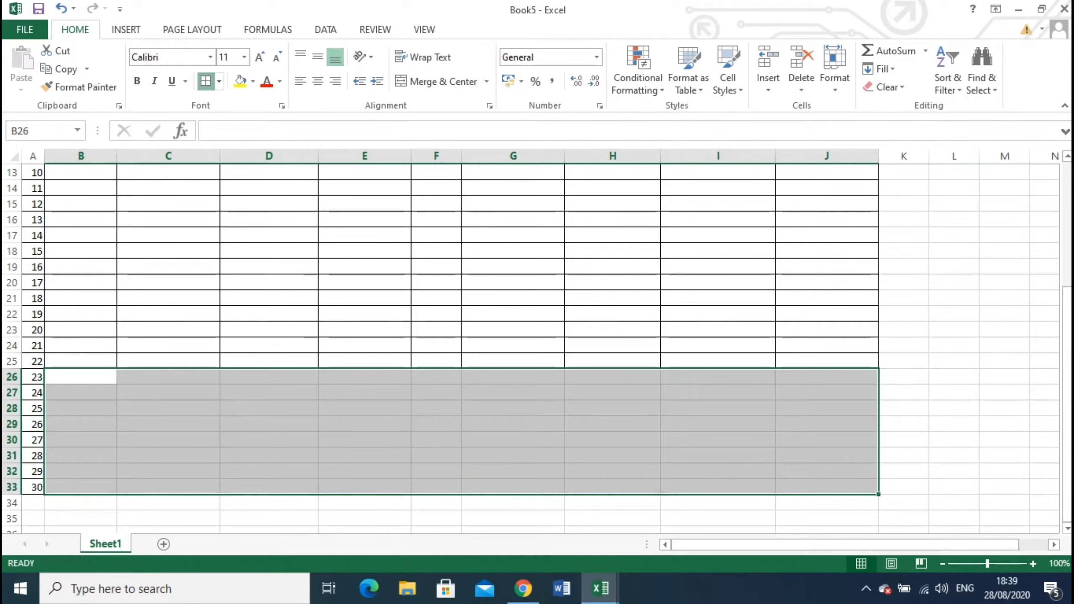
{"action": "left_click", "coordinate": [206, 81]}
{"action": "left_click", "coordinate": [269, 172]}
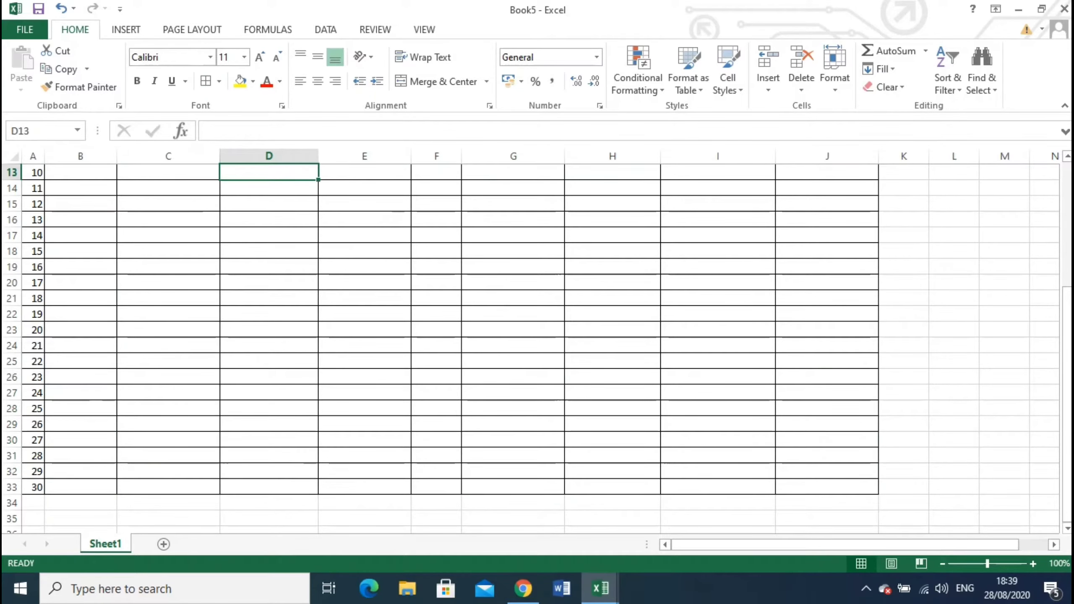
Enter 01/08/2020 in B4 and fill dates down to 30/08/2020 in row 33.
{"action": "scroll", "coordinate": [537, 347], "scroll_direction": "up", "scroll_amount": 3}
{"action": "scroll", "coordinate": [538, 347], "scroll_direction": "up", "scroll_amount": 1}
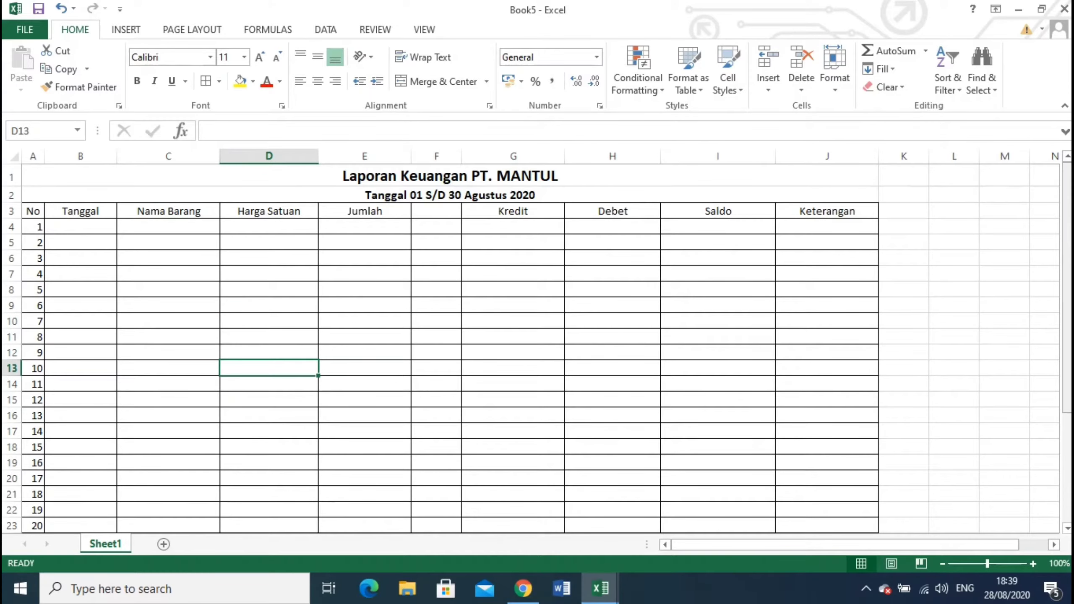
{"action": "left_click", "coordinate": [513, 462]}
{"action": "left_click", "coordinate": [80, 226]}
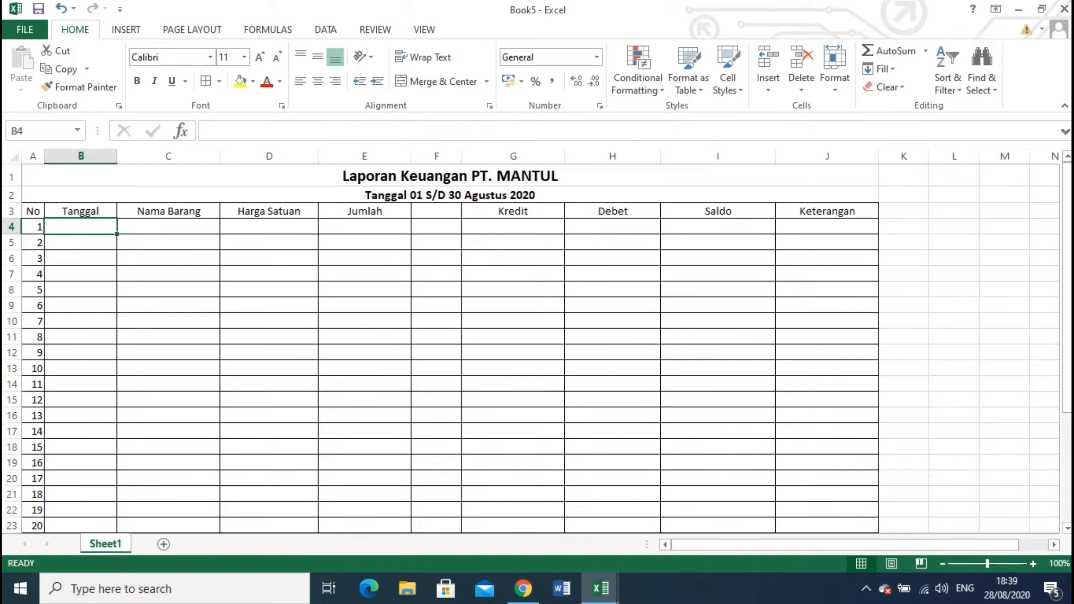
{"action": "type", "text": "01/"}
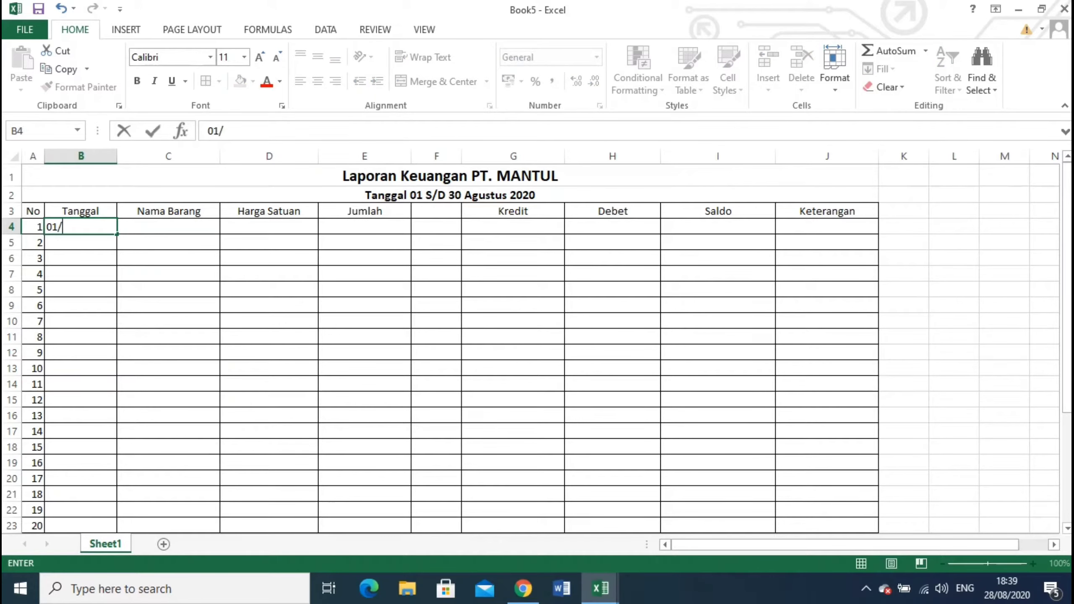
{"action": "type", "text": "08"}
{"action": "type", "text": "/2020"}
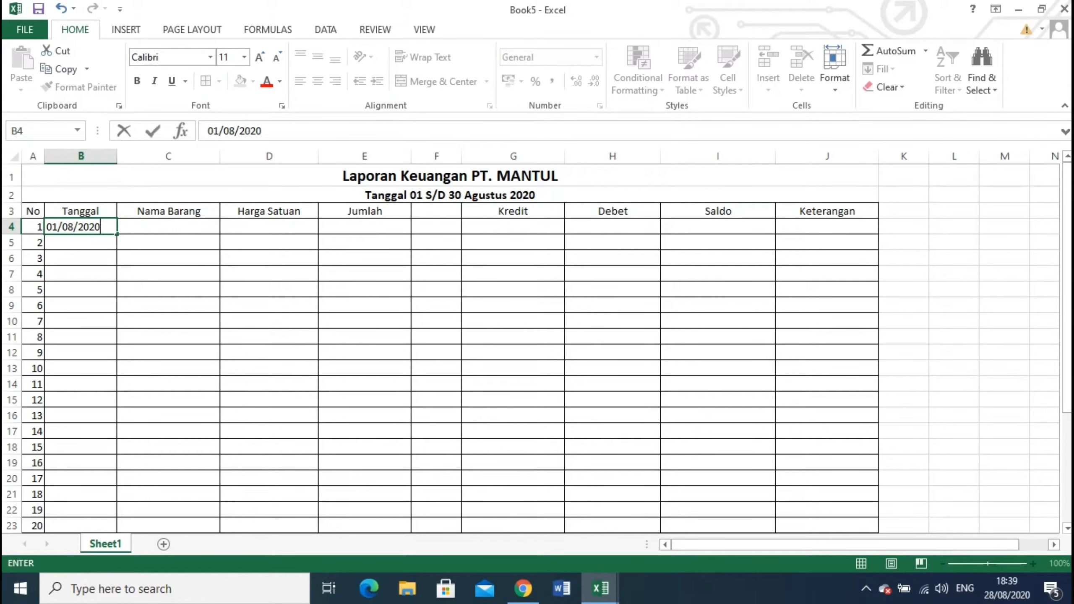
{"action": "left_click_drag", "start_coordinate": [117, 234], "coordinate": [118, 502]}
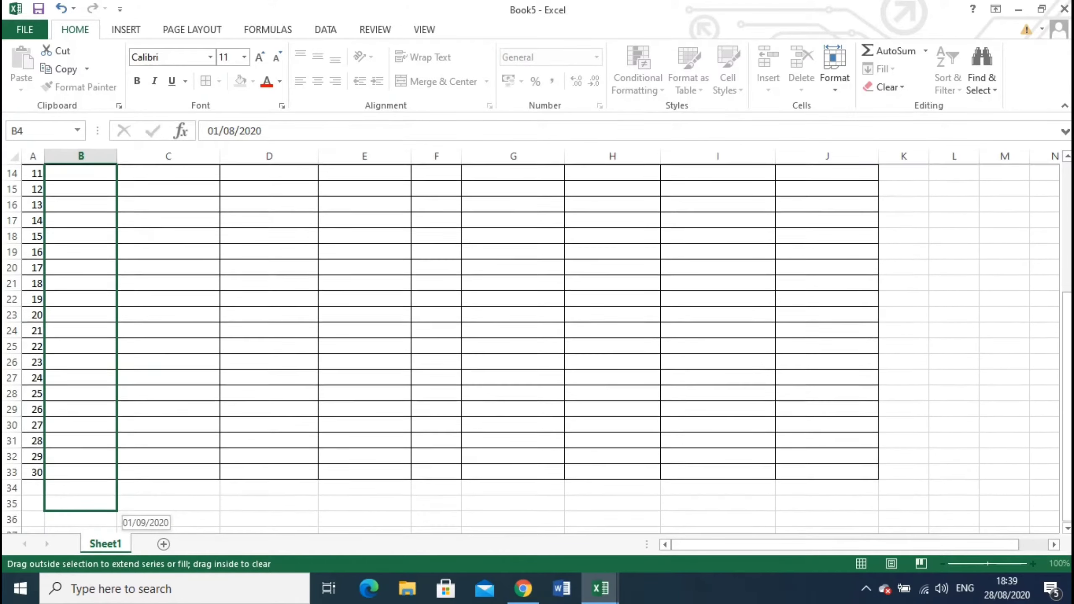
{"action": "left_click_drag", "start_coordinate": [118, 503], "coordinate": [118, 448]}
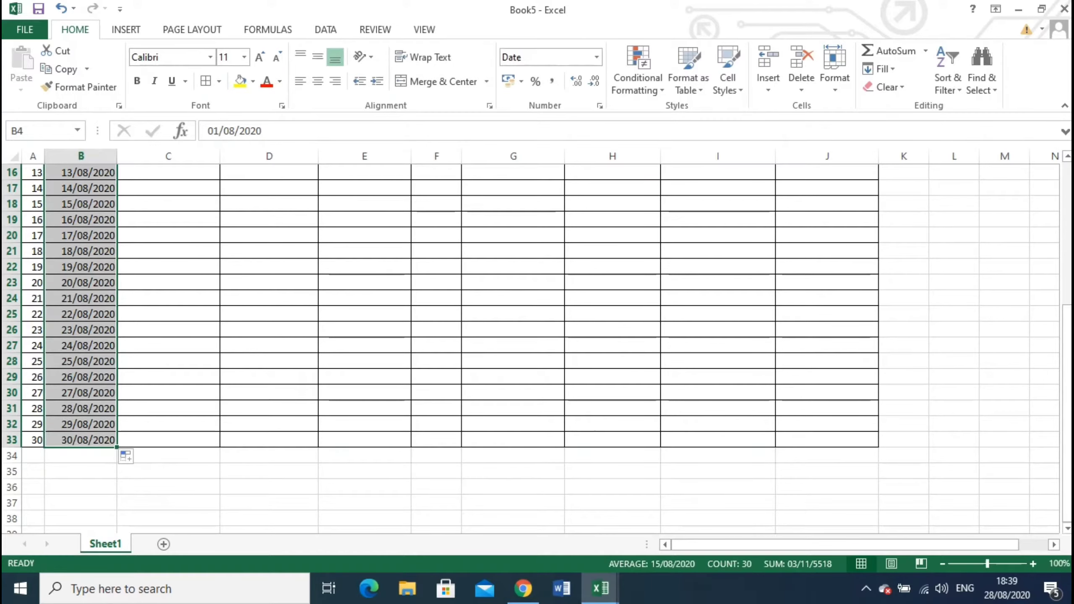
{"action": "left_click", "coordinate": [436, 408]}
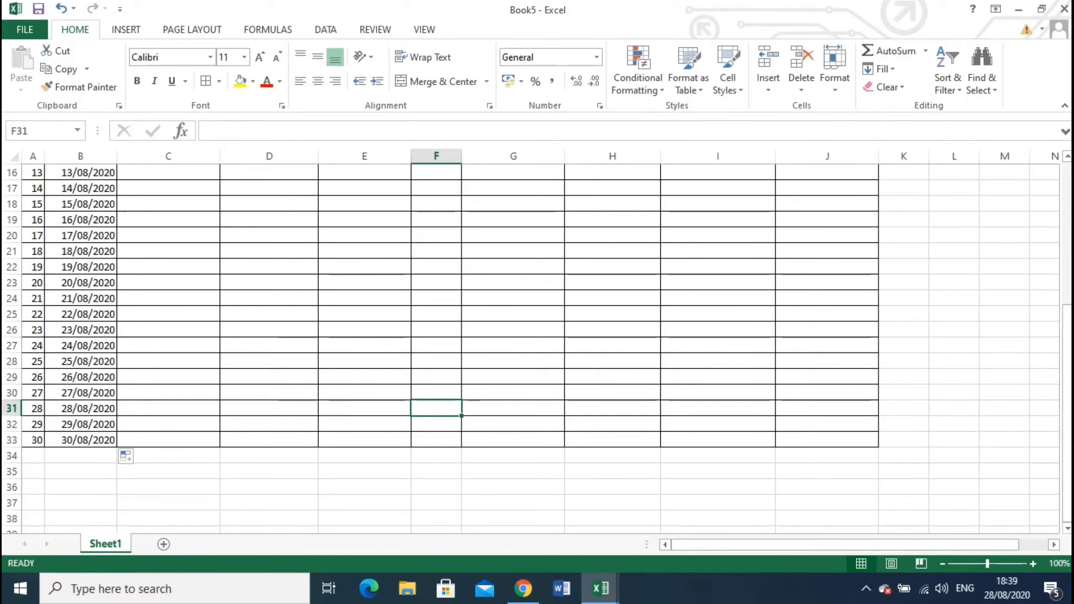
{"action": "scroll", "coordinate": [531, 349], "scroll_direction": "up", "scroll_amount": 5}
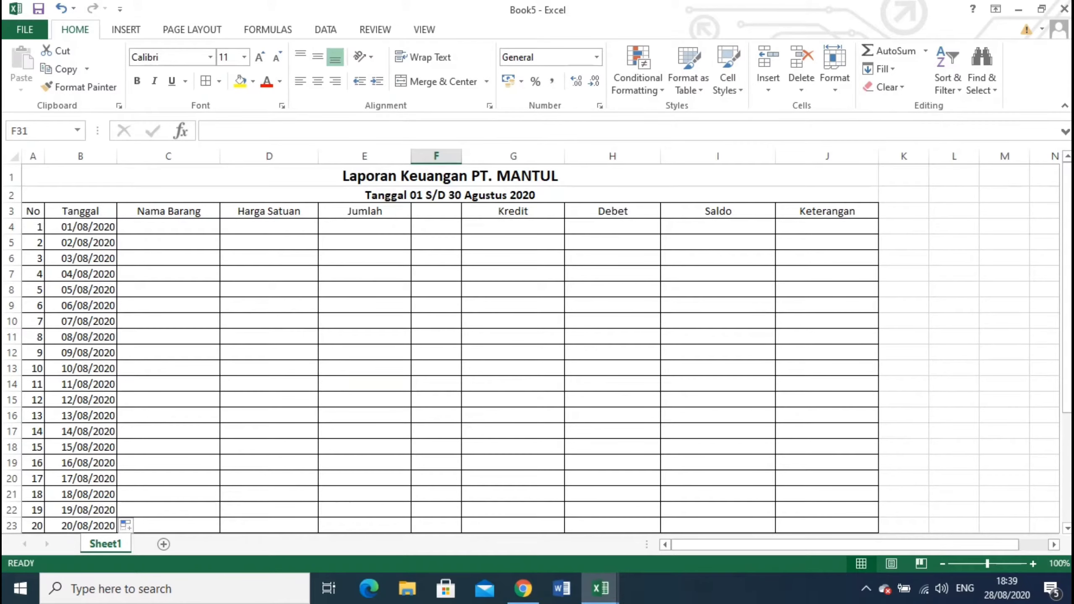
{"action": "left_click", "coordinate": [168, 228]}
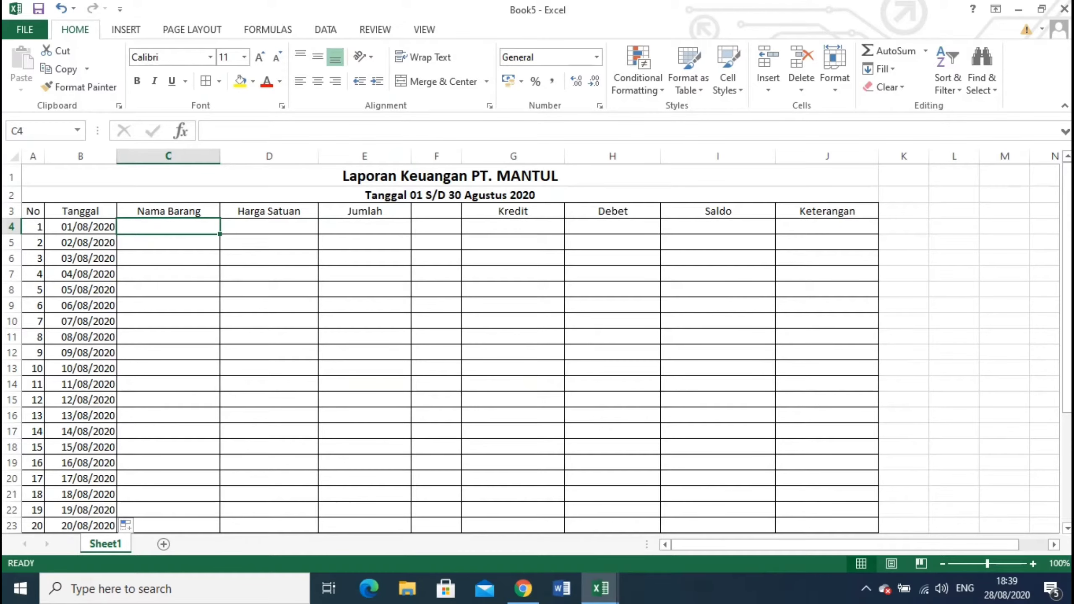
Type 'Uang Masuk' in C4, merge and centre it across C4:F4, and bold it.
{"action": "type", "text": "Ua"}
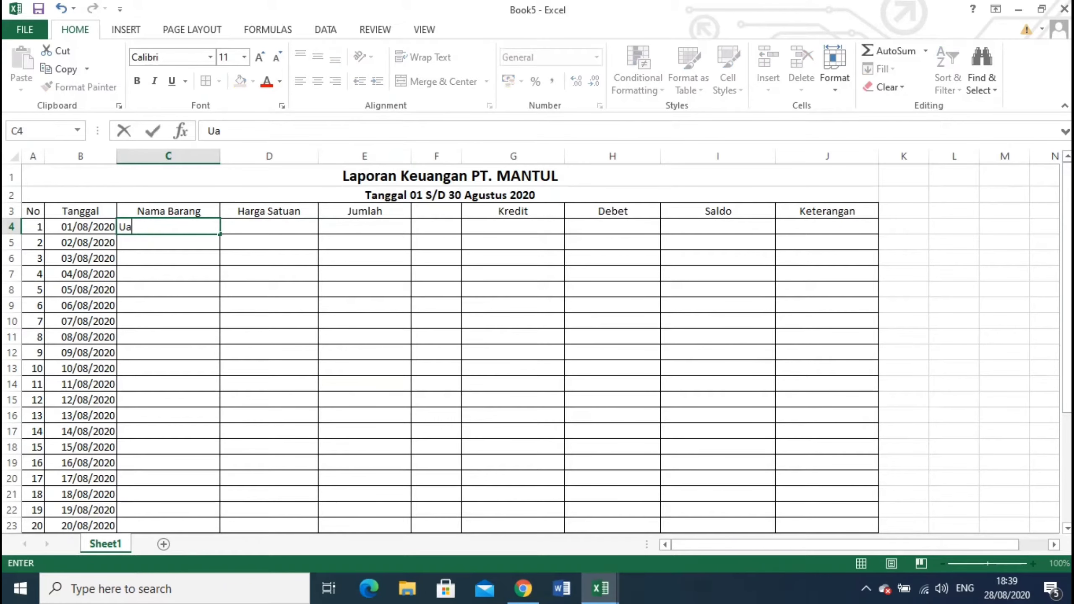
{"action": "type", "text": "ng Masuk"}
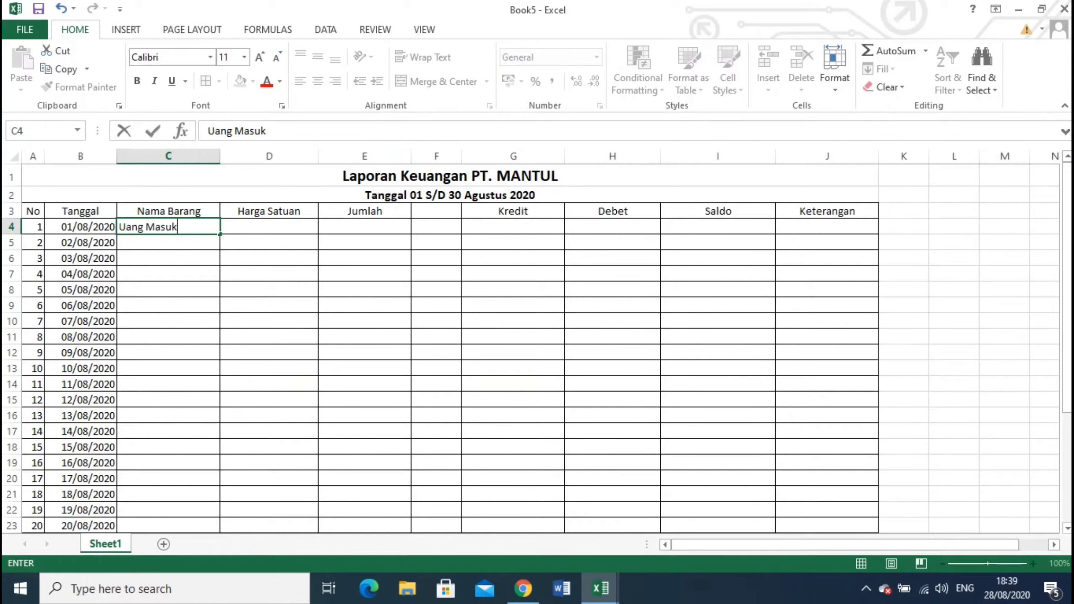
{"action": "left_click", "coordinate": [169, 257]}
{"action": "left_click_drag", "start_coordinate": [168, 227], "coordinate": [269, 227]}
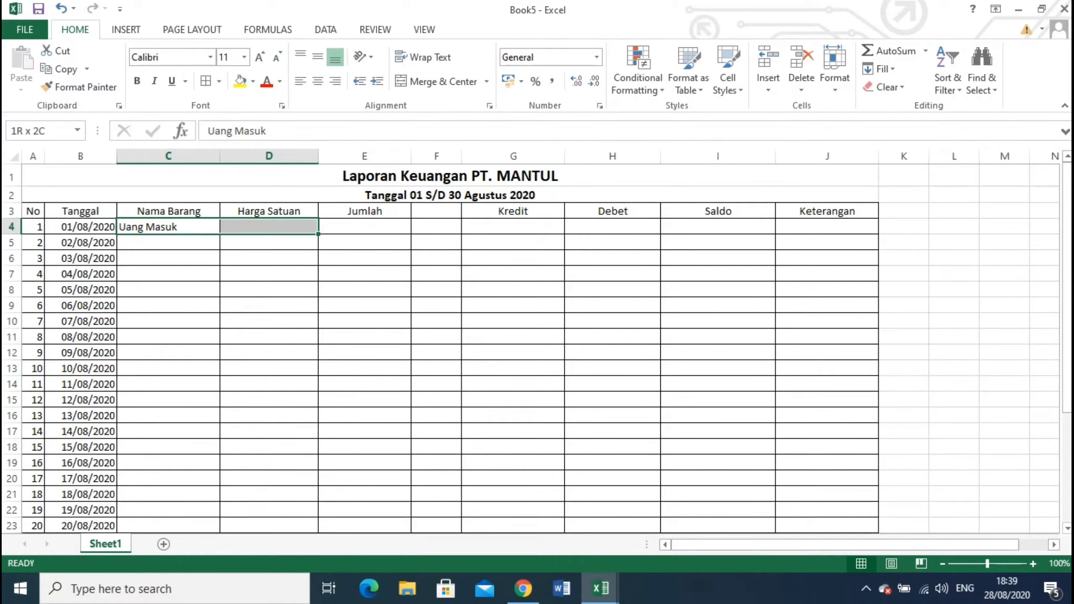
{"action": "left_click", "coordinate": [169, 227]}
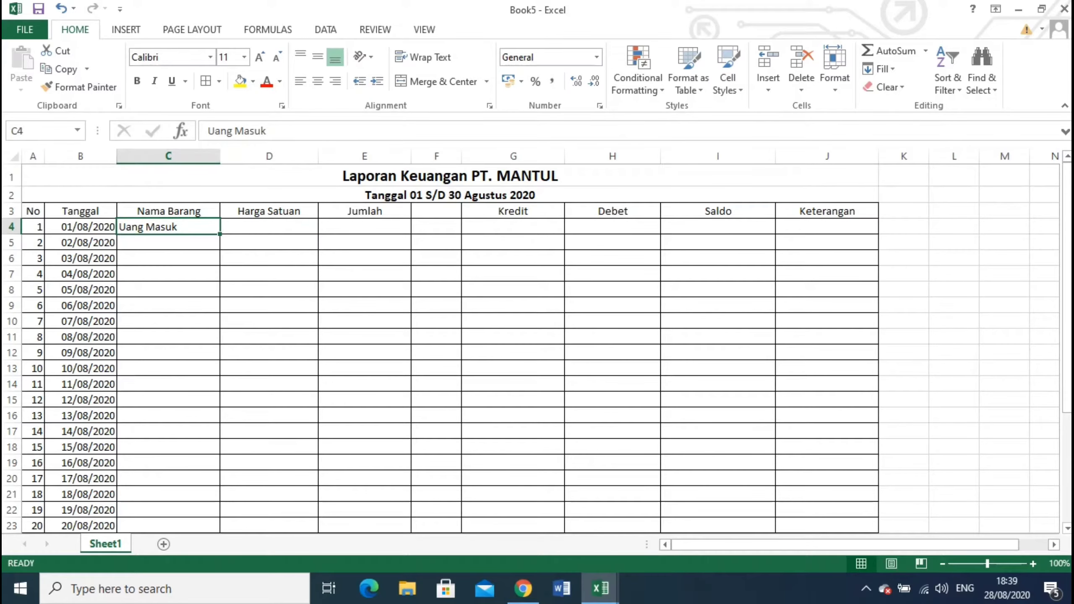
{"action": "left_click_drag", "start_coordinate": [168, 227], "coordinate": [514, 227]}
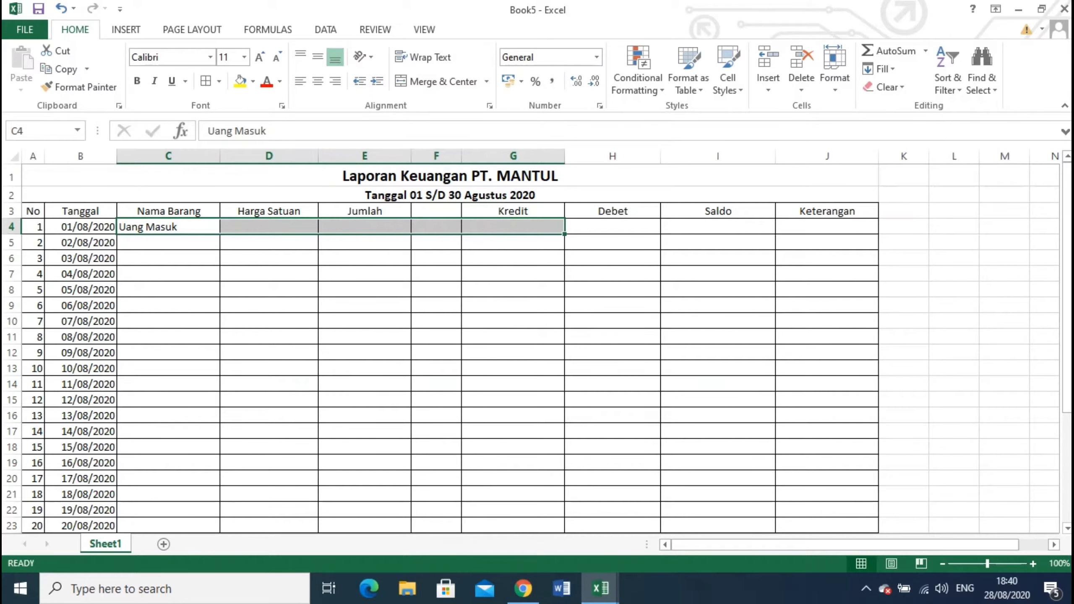
{"action": "left_click", "coordinate": [364, 274]}
{"action": "left_click_drag", "start_coordinate": [168, 227], "coordinate": [435, 227]}
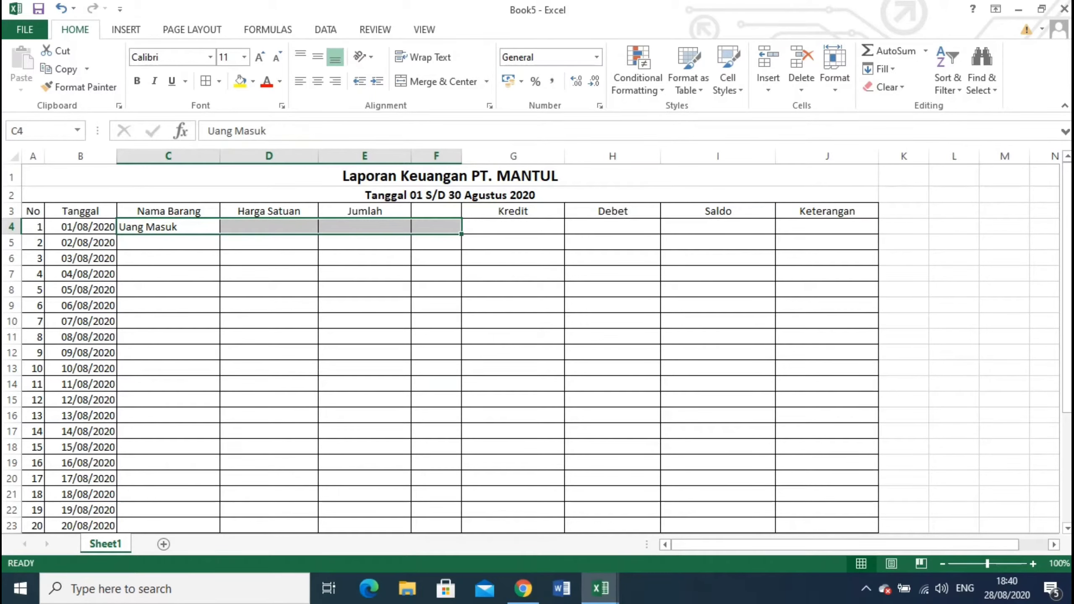
{"action": "left_click", "coordinate": [436, 81]}
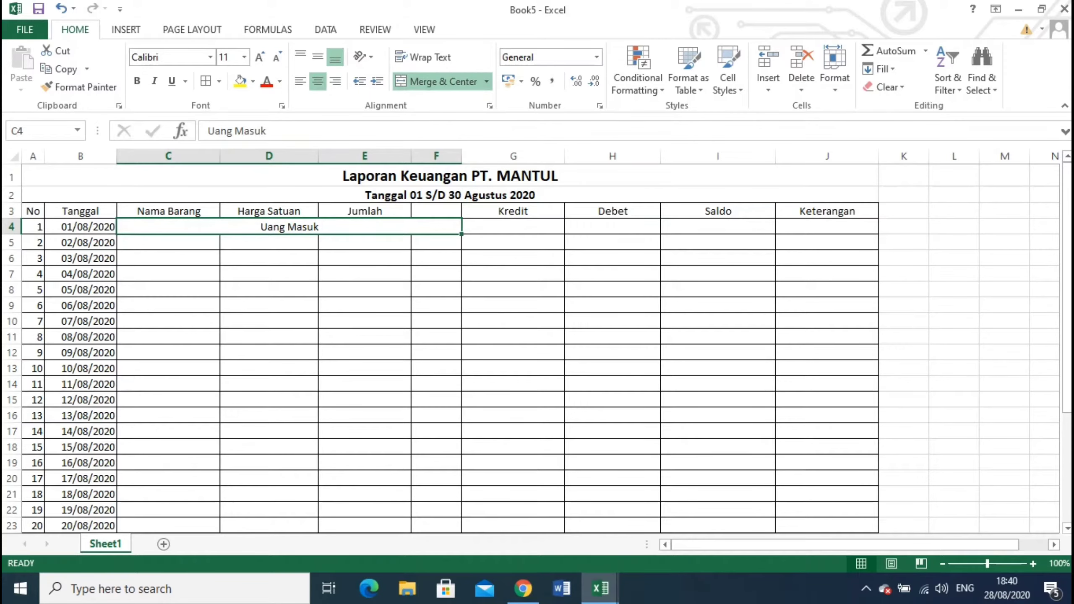
{"action": "key", "text": "ctrl+b"}
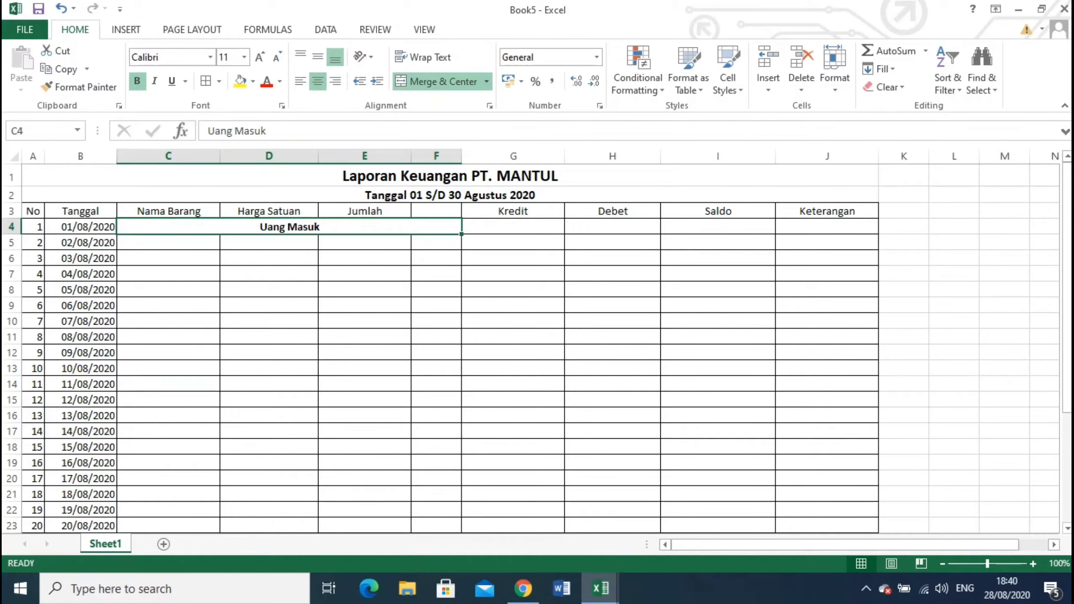
Give the merged Uang Masuk cell a yellow fill.
{"action": "left_click", "coordinate": [364, 274]}
{"action": "left_click", "coordinate": [289, 227]}
{"action": "left_click", "coordinate": [240, 82]}
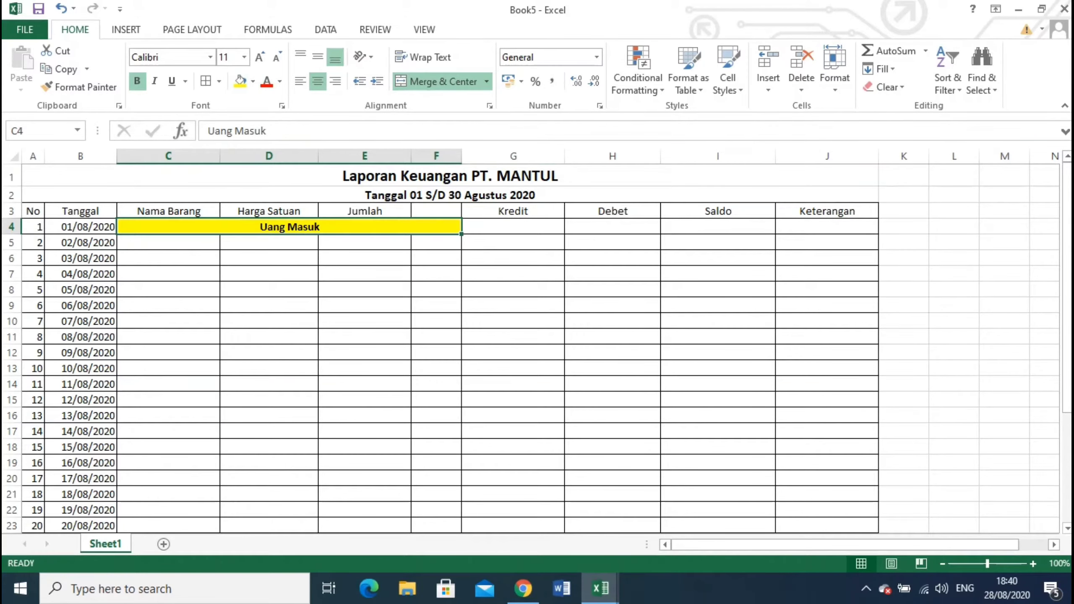
{"action": "left_click", "coordinate": [365, 257]}
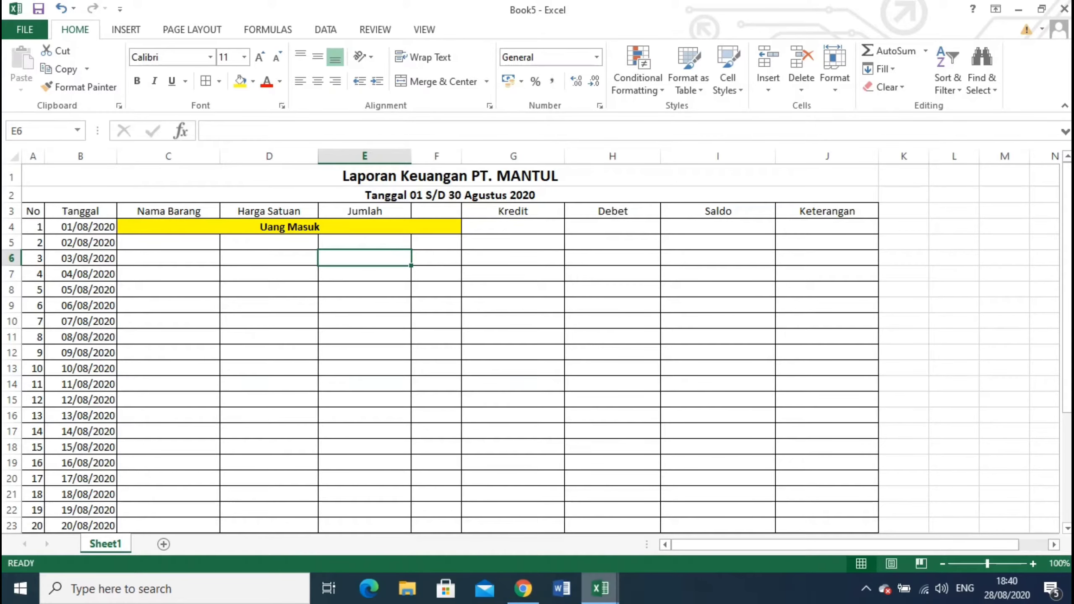
Copy the item names from Book3's Nama Barang column and paste them into Book5 at C5.
{"action": "left_click", "coordinate": [427, 508]}
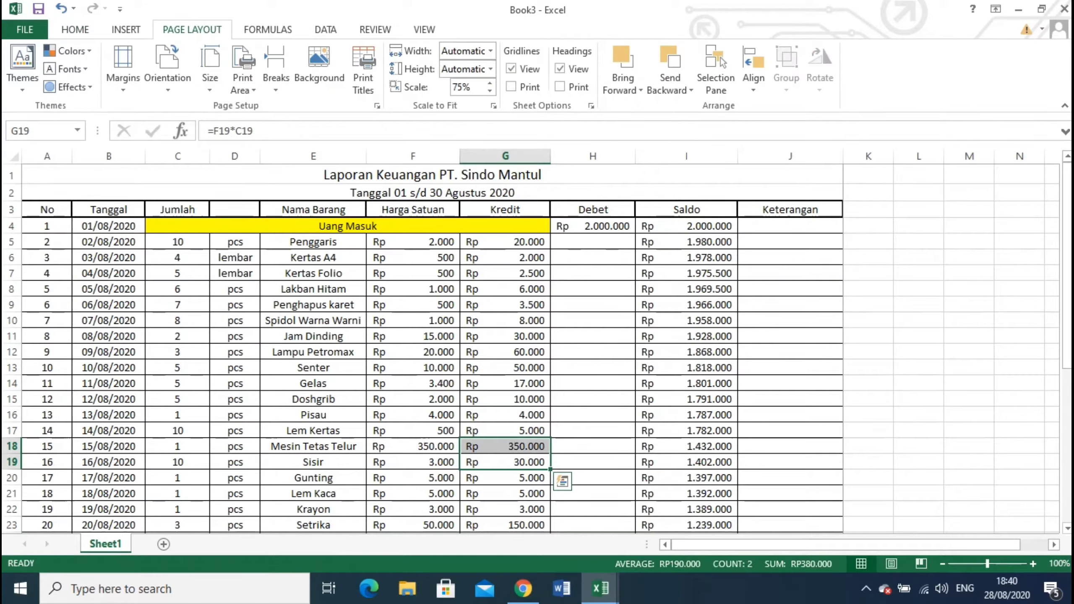
{"action": "left_click_drag", "start_coordinate": [313, 241], "coordinate": [313, 525]}
{"action": "key", "text": "ctrl+c"}
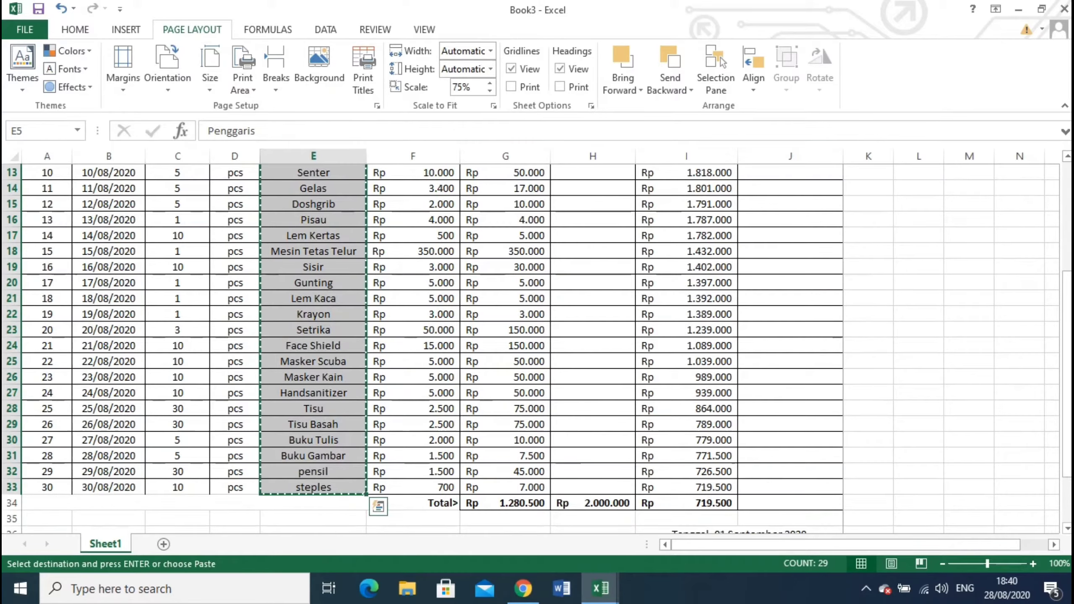
{"action": "left_click", "coordinate": [600, 588]}
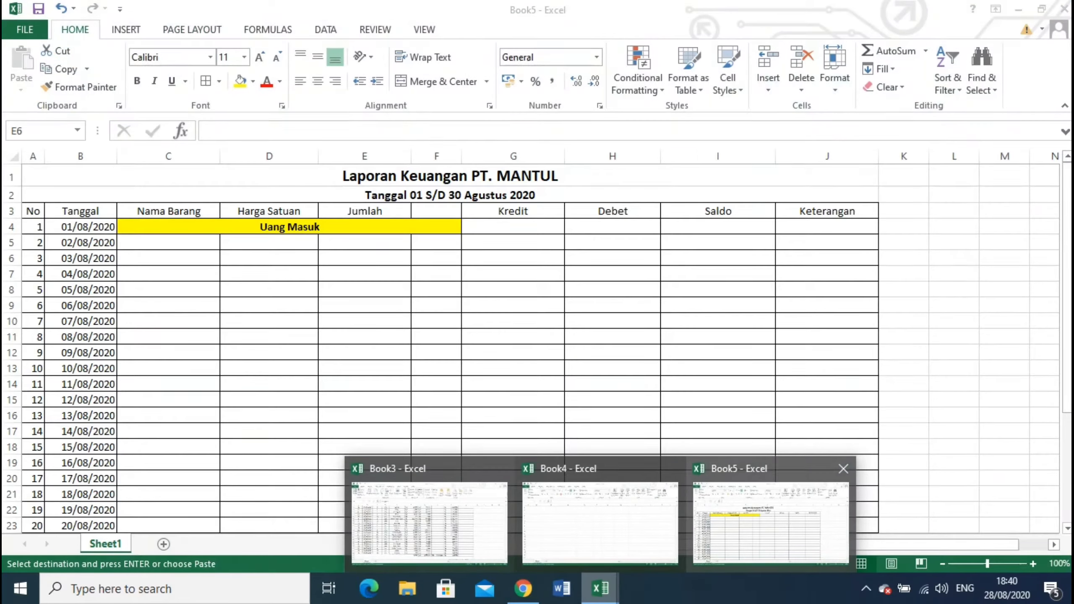
{"action": "left_click", "coordinate": [770, 523]}
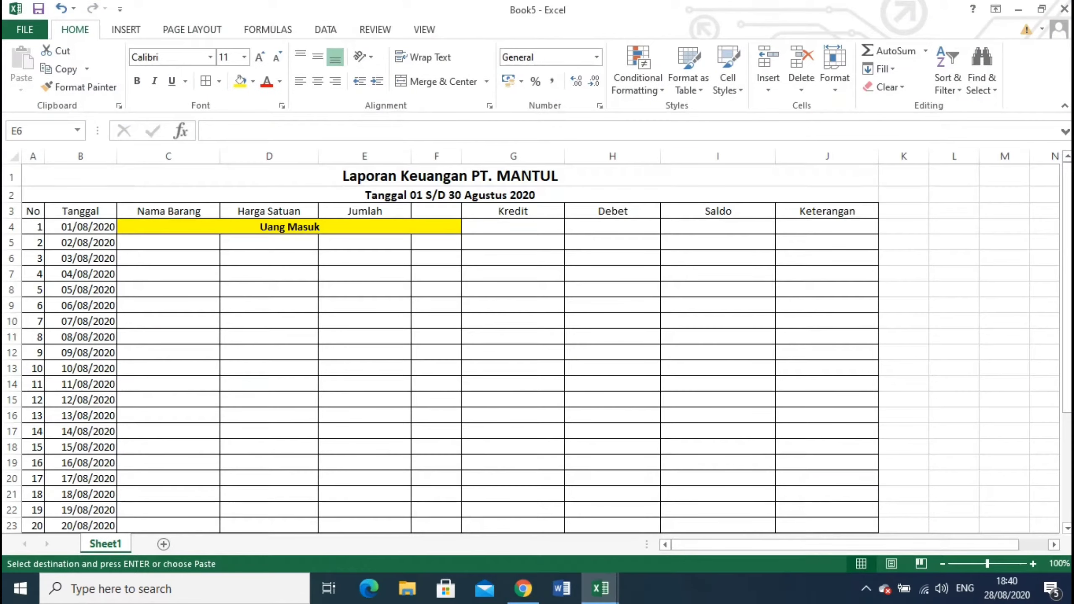
{"action": "left_click", "coordinate": [168, 243]}
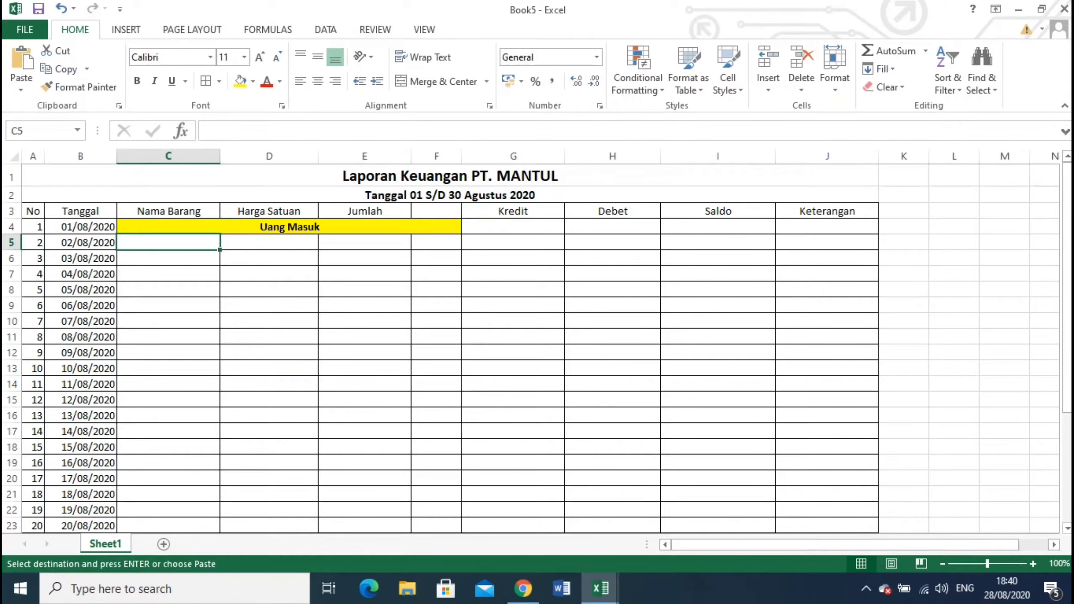
{"action": "key", "text": "ctrl+v"}
Check the pasted item list down to steples and clear the copy marker.
{"action": "left_click_drag", "start_coordinate": [365, 258], "coordinate": [364, 359]}
{"action": "left_click", "coordinate": [513, 258]}
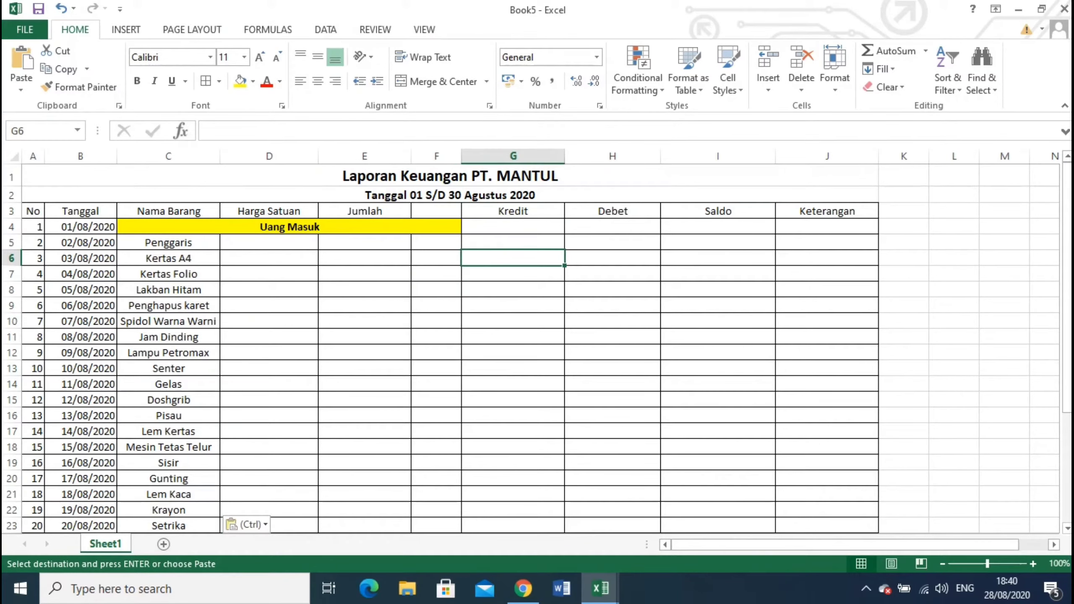
{"action": "scroll", "coordinate": [537, 347], "scroll_direction": "down", "scroll_amount": 1}
{"action": "scroll", "coordinate": [537, 347], "scroll_direction": "down", "scroll_amount": 2}
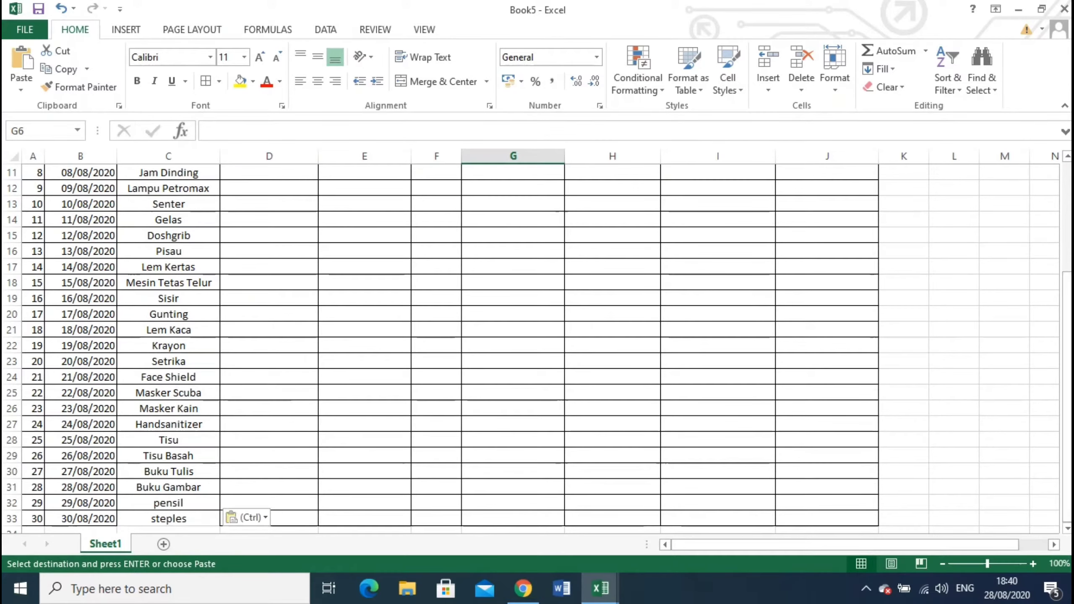
{"action": "left_click", "coordinate": [513, 408]}
{"action": "left_click", "coordinate": [168, 518]}
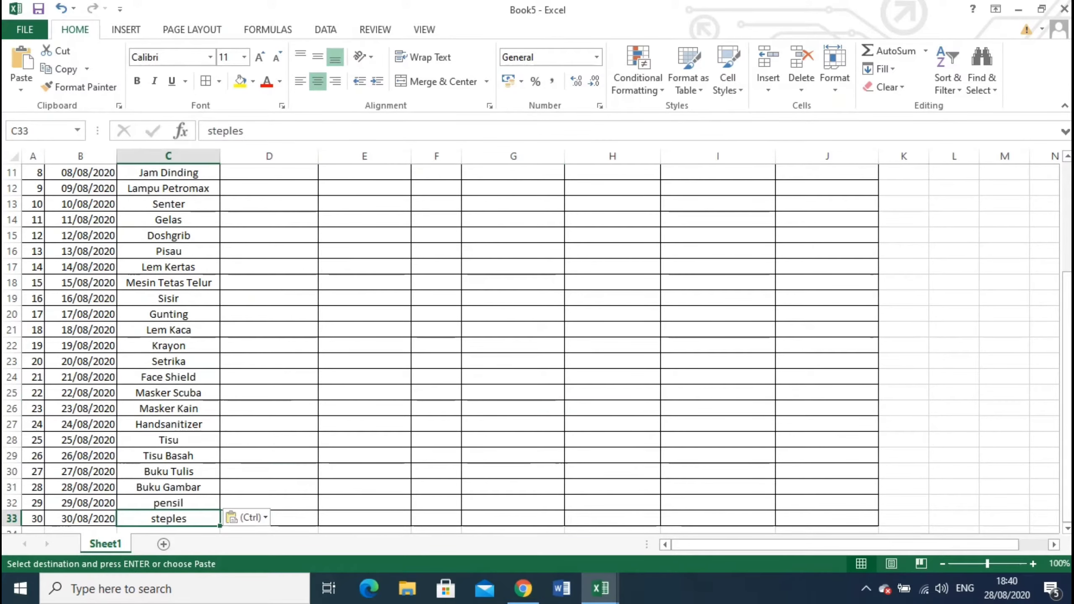
{"action": "left_click", "coordinate": [364, 266]}
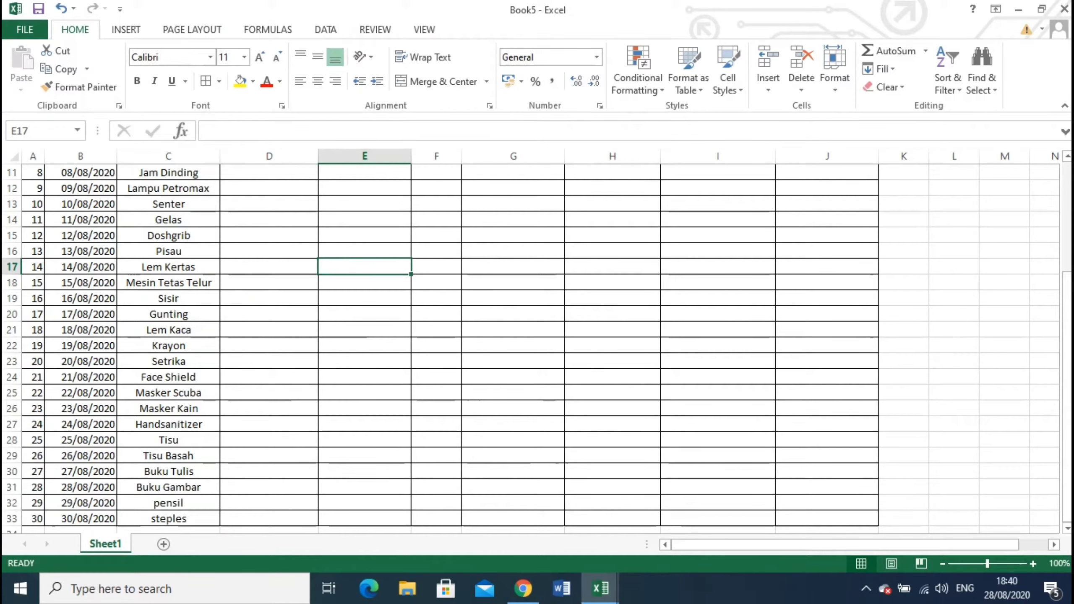
{"action": "scroll", "coordinate": [537, 347], "scroll_direction": "up", "scroll_amount": 3}
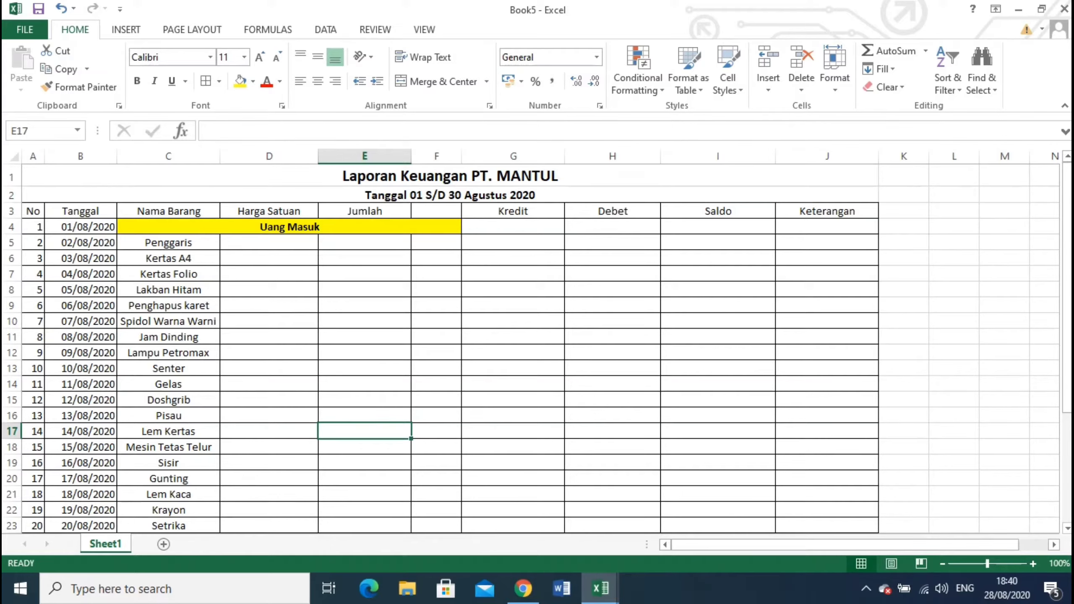
{"action": "left_click", "coordinate": [269, 243]}
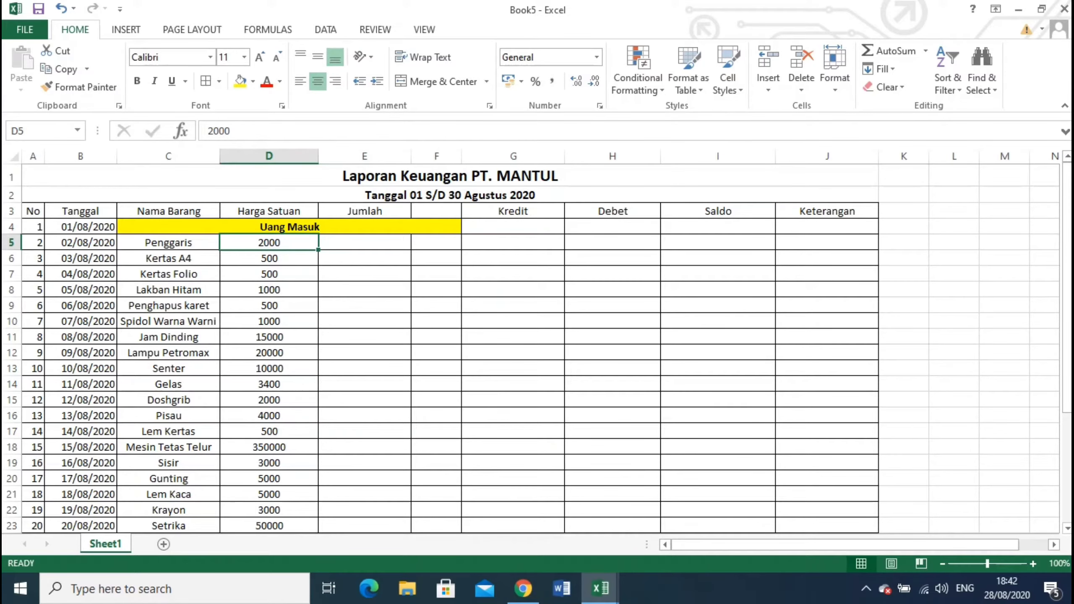
Scroll through the Harga Satuan column to review the prices entered, down to steples at 700.
{"action": "scroll", "coordinate": [537, 347], "scroll_direction": "down", "scroll_amount": 1}
{"action": "scroll", "coordinate": [537, 347], "scroll_direction": "down", "scroll_amount": 2}
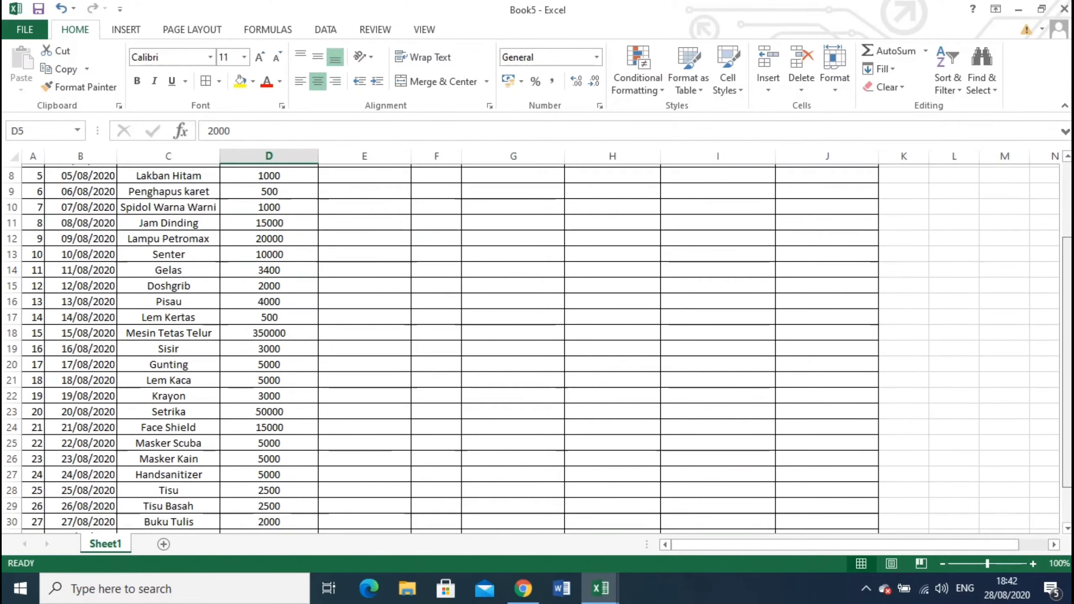
{"action": "scroll", "coordinate": [538, 347], "scroll_direction": "down", "scroll_amount": 1}
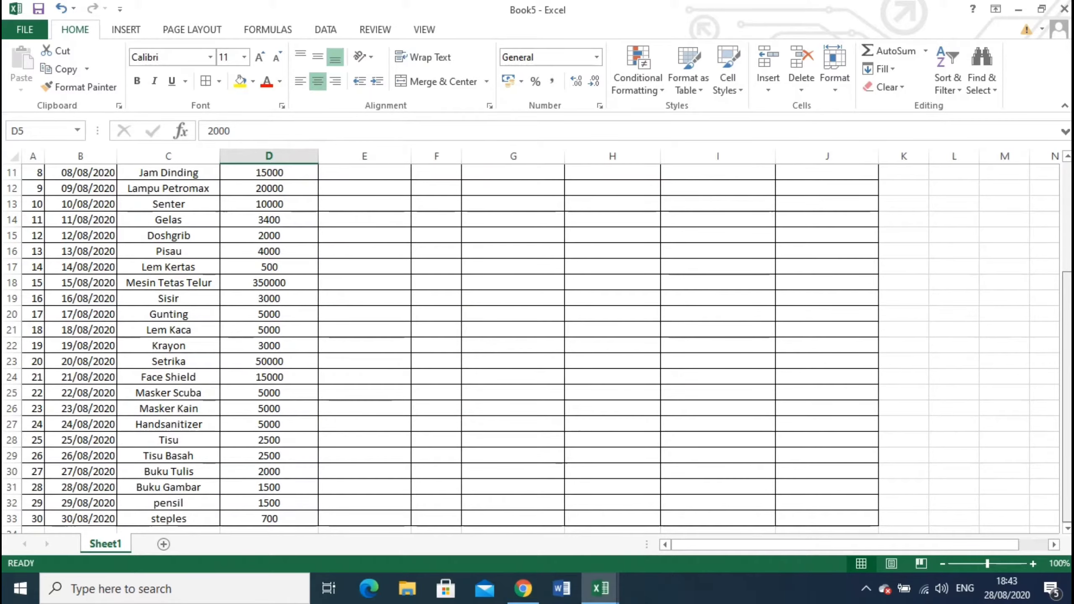
{"action": "scroll", "coordinate": [537, 347], "scroll_direction": "up", "scroll_amount": 1}
{"action": "scroll", "coordinate": [537, 347], "scroll_direction": "up", "scroll_amount": 2}
{"action": "scroll", "coordinate": [537, 347], "scroll_direction": "up", "scroll_amount": 1}
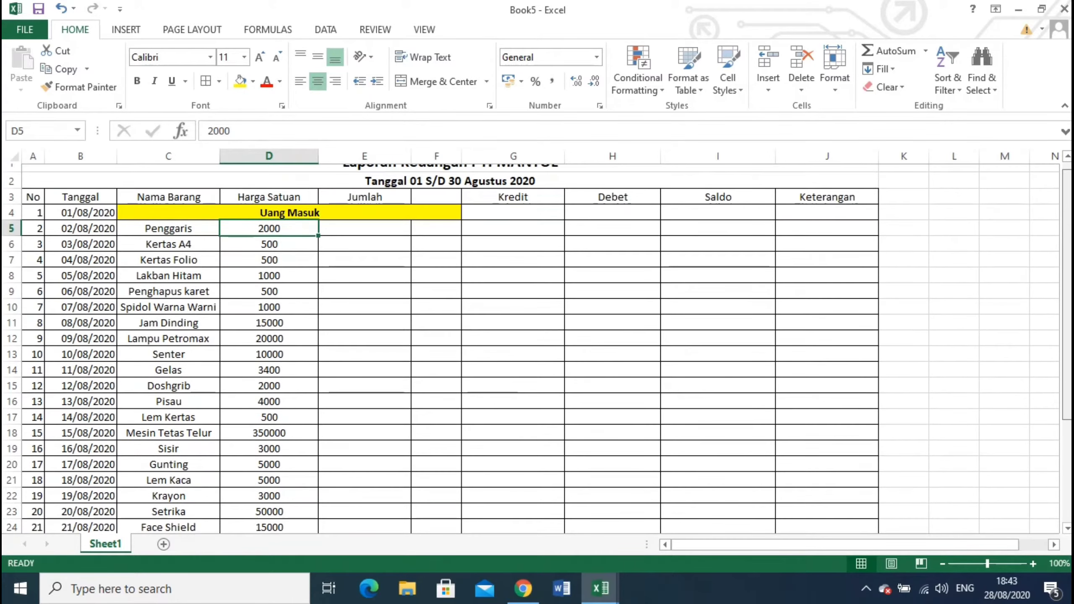
{"action": "scroll", "coordinate": [537, 347], "scroll_direction": "down", "scroll_amount": 1}
{"action": "scroll", "coordinate": [537, 347], "scroll_direction": "down", "scroll_amount": 2}
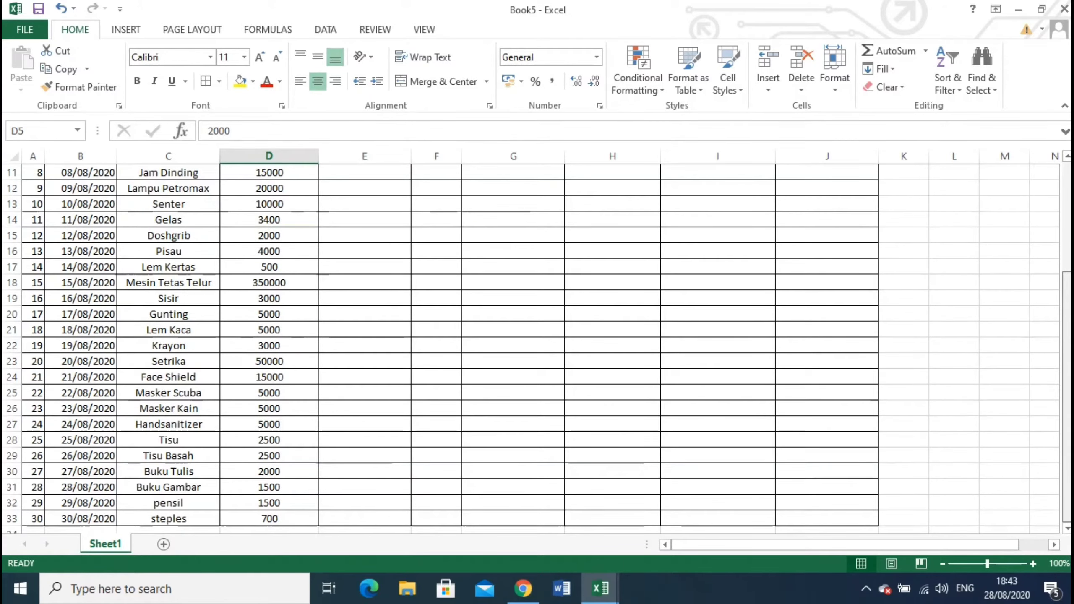
{"action": "scroll", "coordinate": [537, 347], "scroll_direction": "up", "scroll_amount": 3}
{"action": "scroll", "coordinate": [537, 347], "scroll_direction": "up", "scroll_amount": 1}
{"action": "scroll", "coordinate": [537, 347], "scroll_direction": "down", "scroll_amount": 1}
{"action": "scroll", "coordinate": [537, 347], "scroll_direction": "down", "scroll_amount": 1}
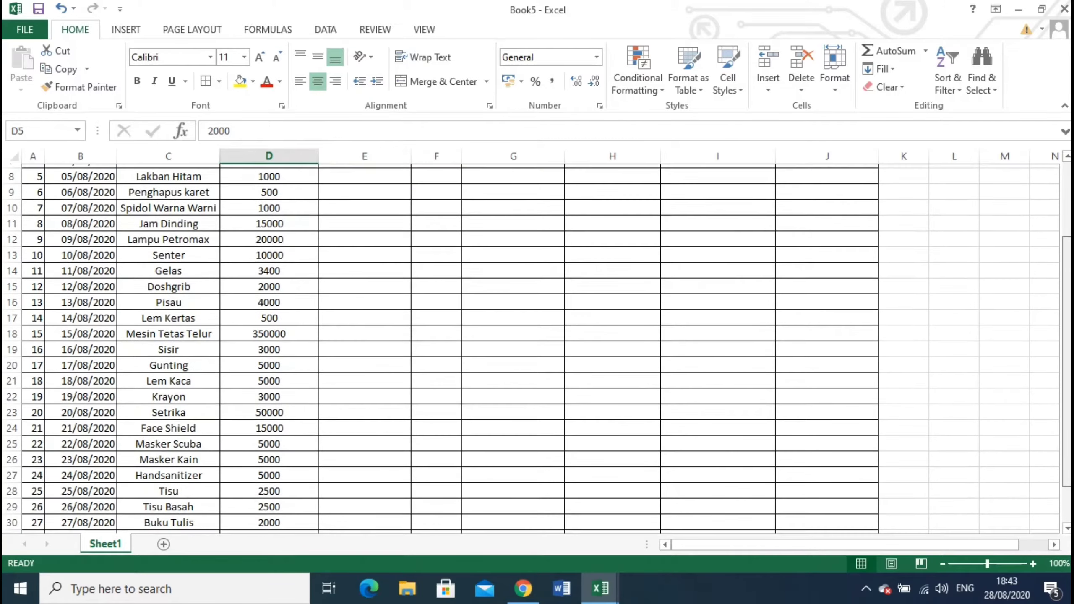
{"action": "scroll", "coordinate": [537, 347], "scroll_direction": "up", "scroll_amount": 3}
{"action": "scroll", "coordinate": [537, 347], "scroll_direction": "down", "scroll_amount": 1}
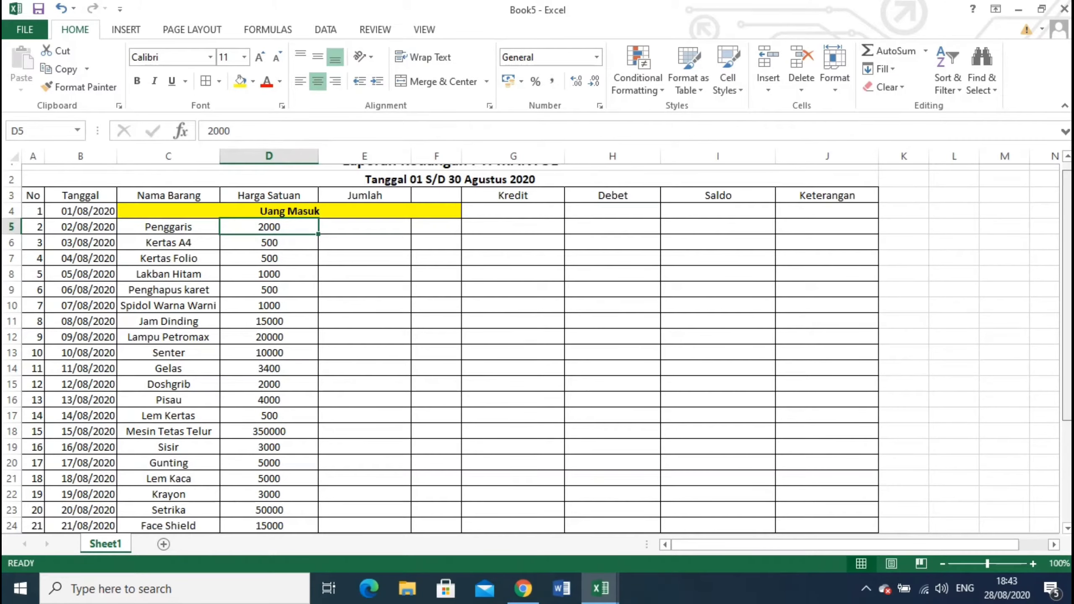
{"action": "scroll", "coordinate": [537, 347], "scroll_direction": "down", "scroll_amount": 1}
{"action": "left_click", "coordinate": [600, 589]}
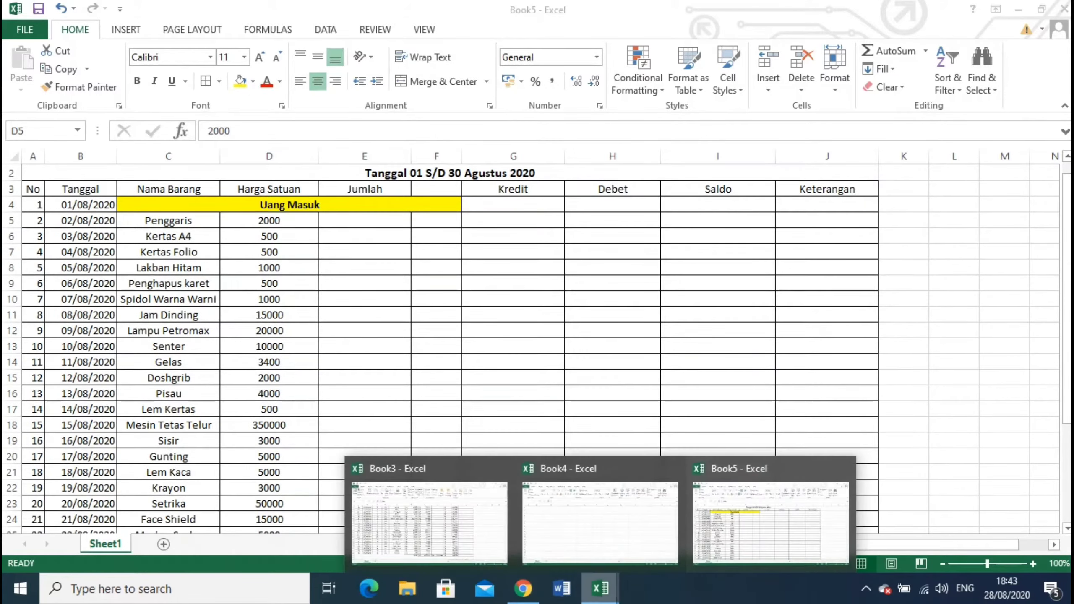
Copy the quantities from Book3 column C and paste them into Book5's Jumlah column at E5.
{"action": "left_click", "coordinate": [430, 523]}
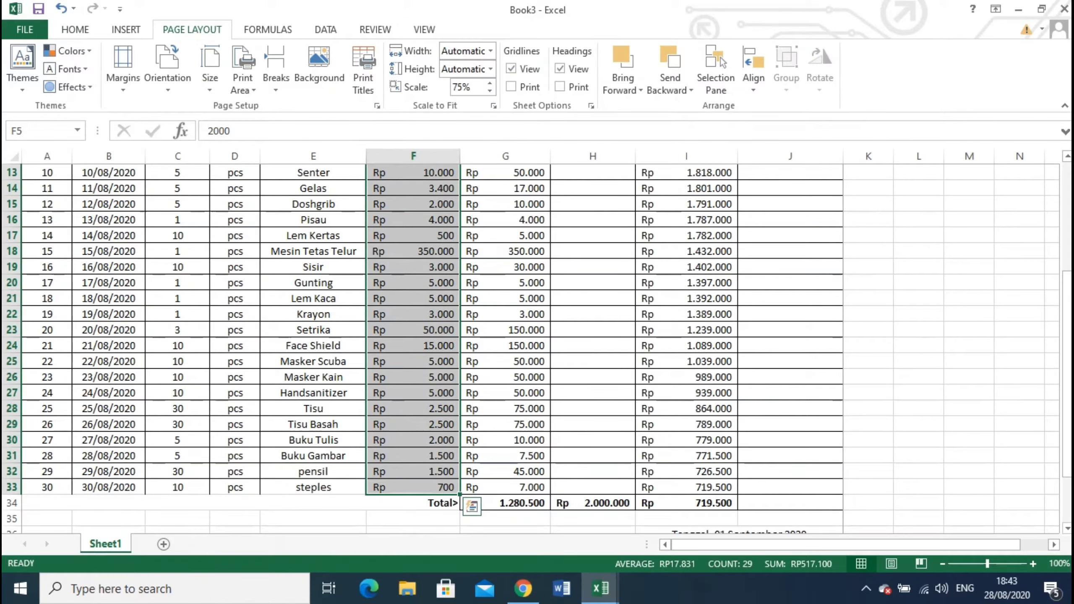
{"action": "scroll", "coordinate": [538, 347], "scroll_direction": "up", "scroll_amount": 1}
{"action": "scroll", "coordinate": [537, 347], "scroll_direction": "up", "scroll_amount": 4}
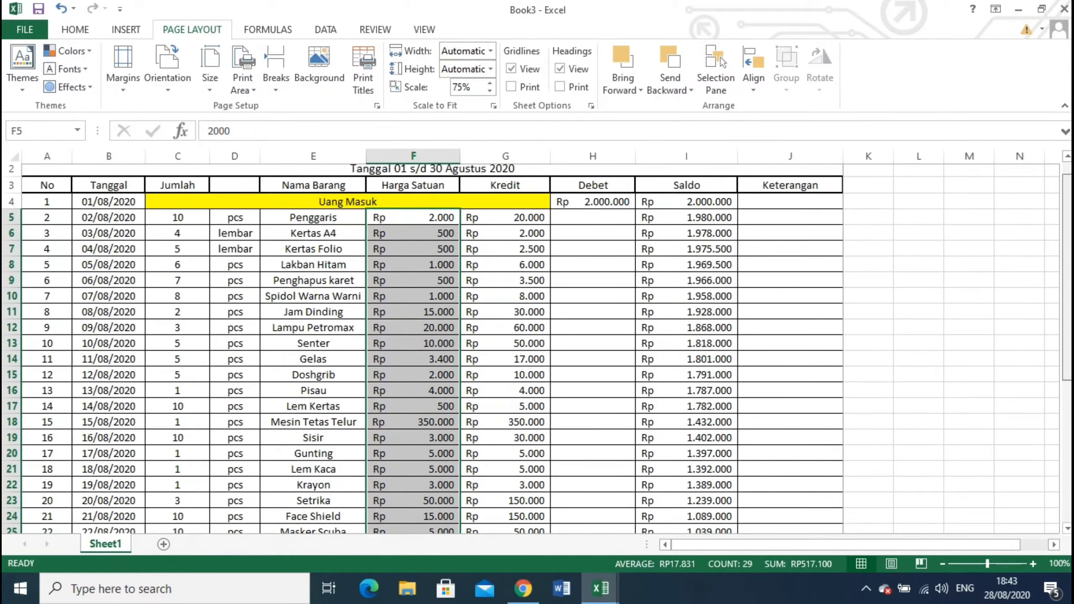
{"action": "mouse_move", "coordinate": [177, 242]}
{"action": "left_mouse_down"}
{"action": "mouse_move", "coordinate": [16, 530]}
{"action": "mouse_move", "coordinate": [177, 487]}
{"action": "left_mouse_up"}
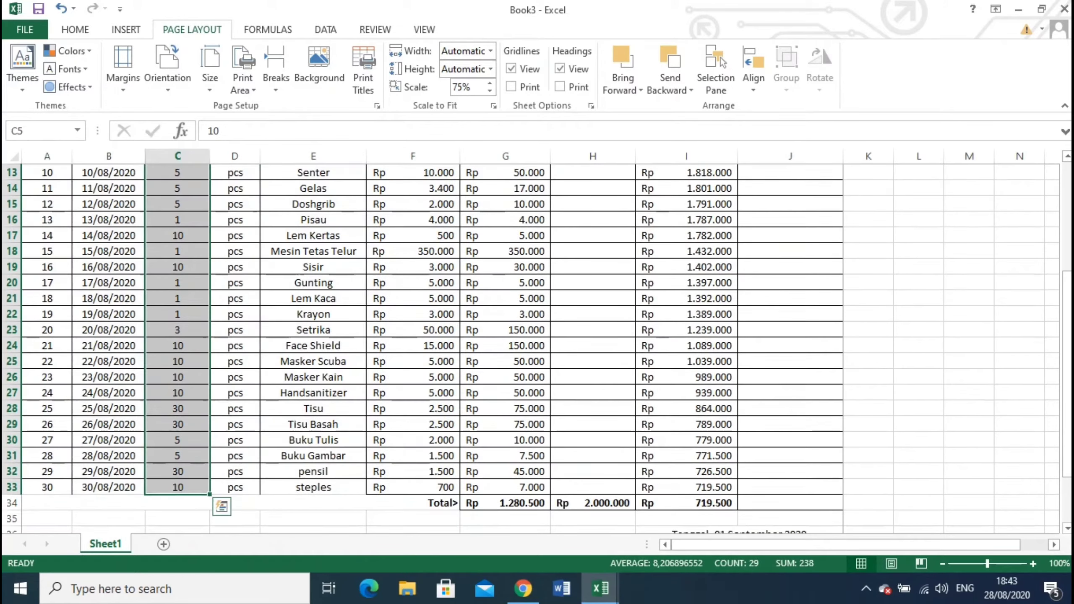
{"action": "key", "text": "ctrl+c"}
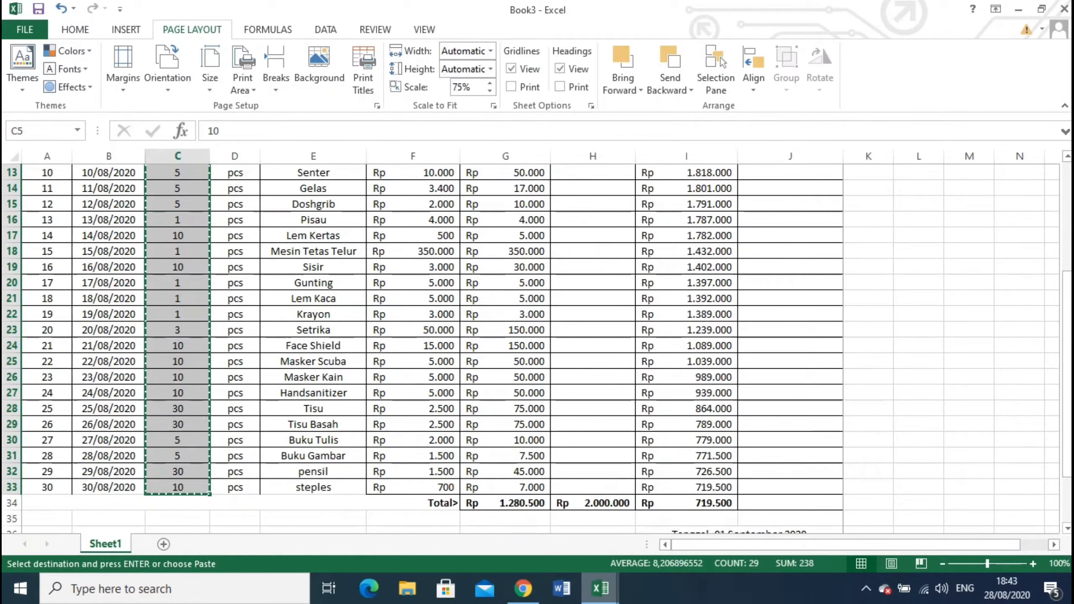
{"action": "left_click", "coordinate": [601, 588]}
{"action": "left_click", "coordinate": [770, 523]}
{"action": "left_click", "coordinate": [269, 220]}
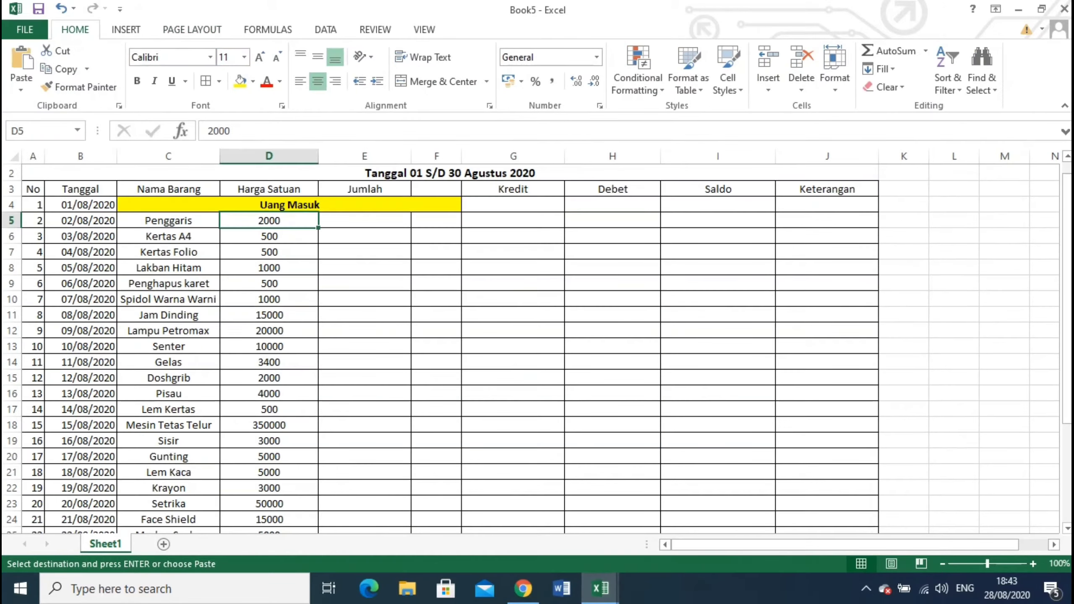
{"action": "left_click", "coordinate": [360, 220]}
{"action": "key", "text": "ctrl+v"}
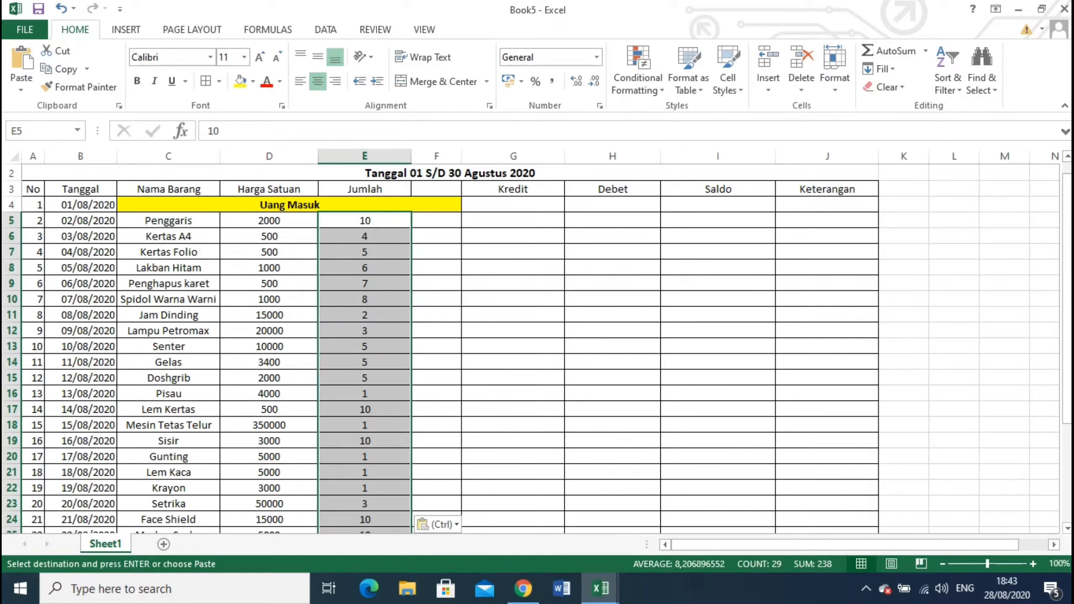
{"action": "left_click", "coordinate": [269, 220]}
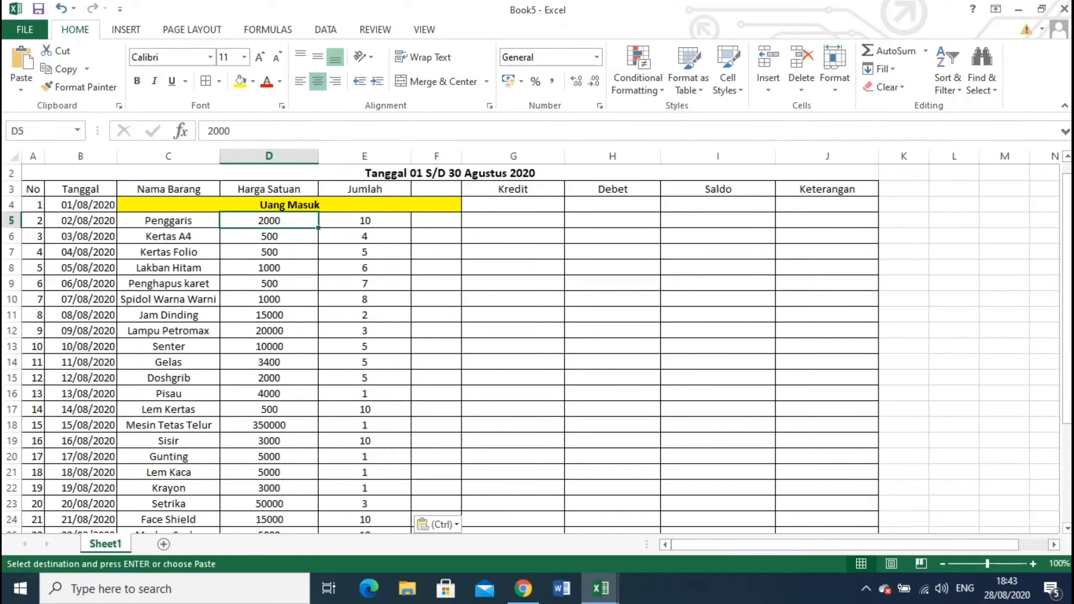
Format the unit prices in D5:D33 as Accounting with the Rp symbol and 0 decimals.
{"action": "left_click_drag", "start_coordinate": [269, 220], "coordinate": [315, 512]}
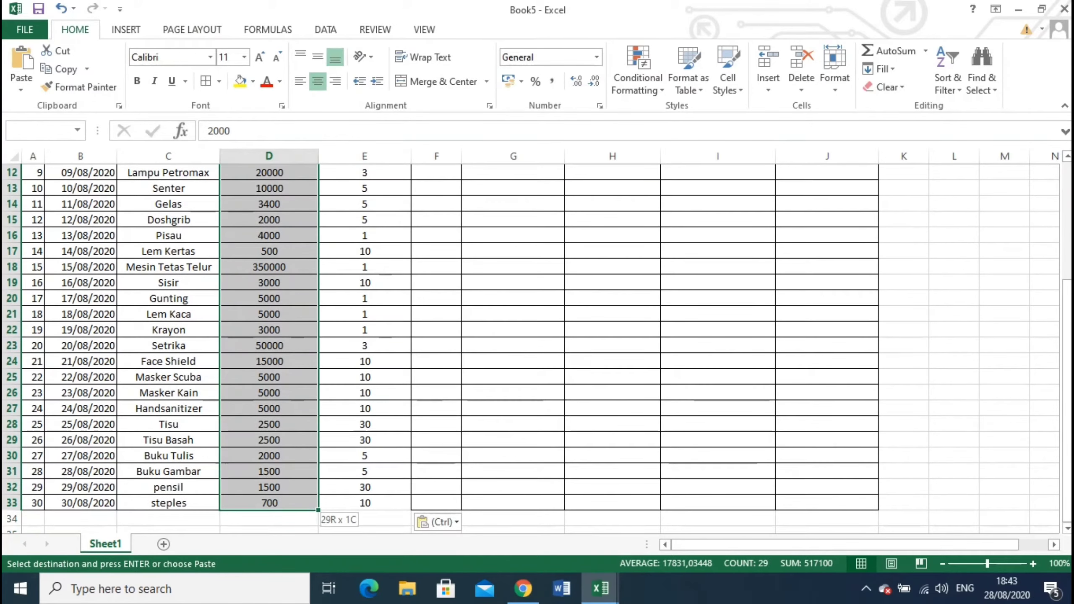
{"action": "right_click", "coordinate": [267, 509]}
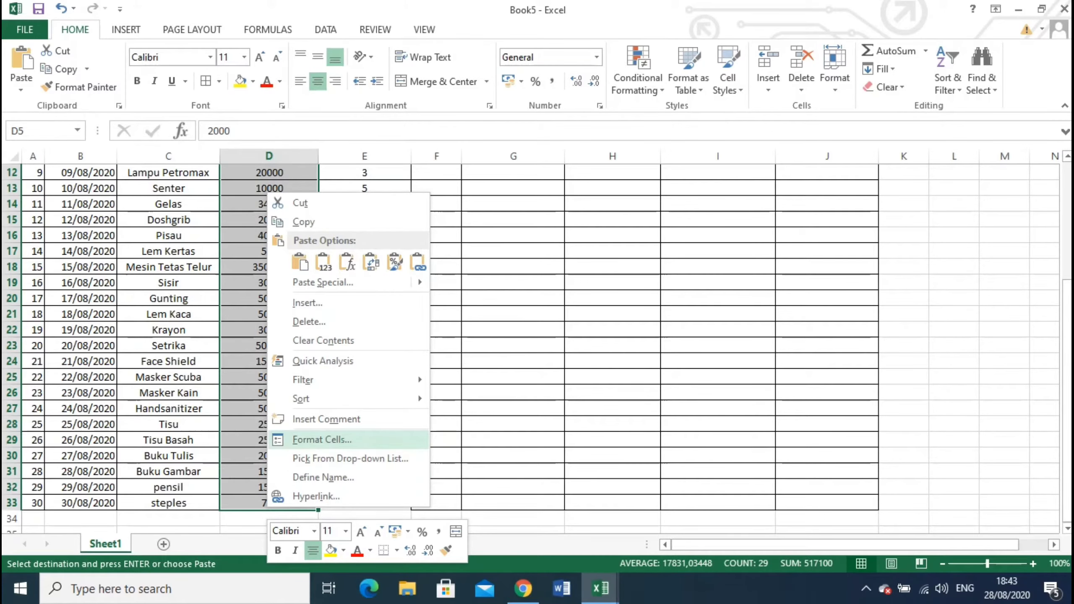
{"action": "key", "text": "Escape"}
{"action": "key", "text": "Escape"}
{"action": "scroll", "coordinate": [351, 440], "scroll_direction": "up", "scroll_amount": 4}
{"action": "key", "text": "ctrl+1"}
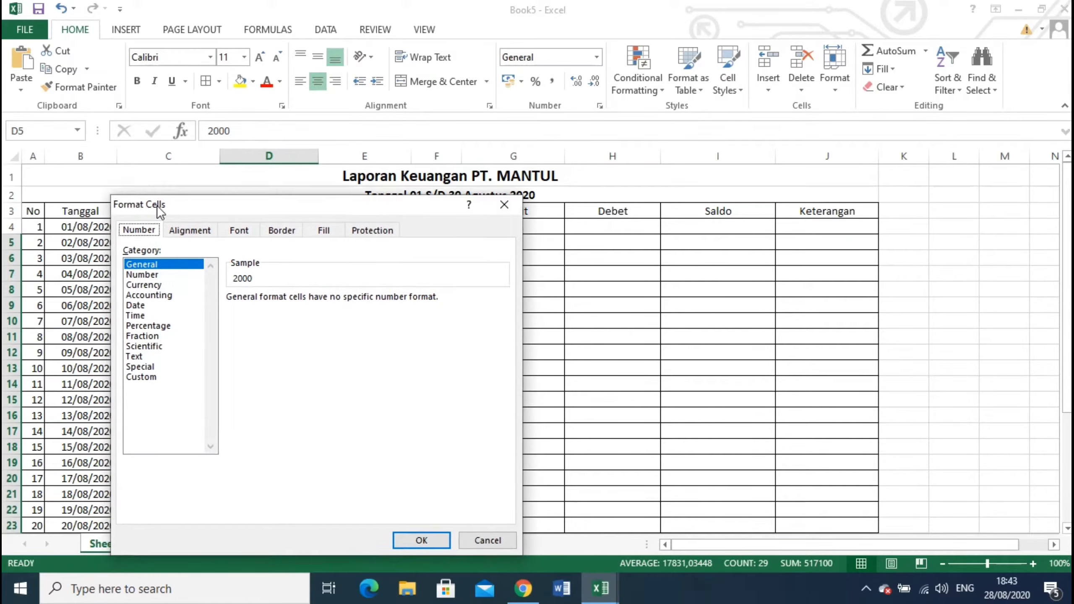
{"action": "left_click_drag", "start_coordinate": [159, 219], "coordinate": [163, 197]}
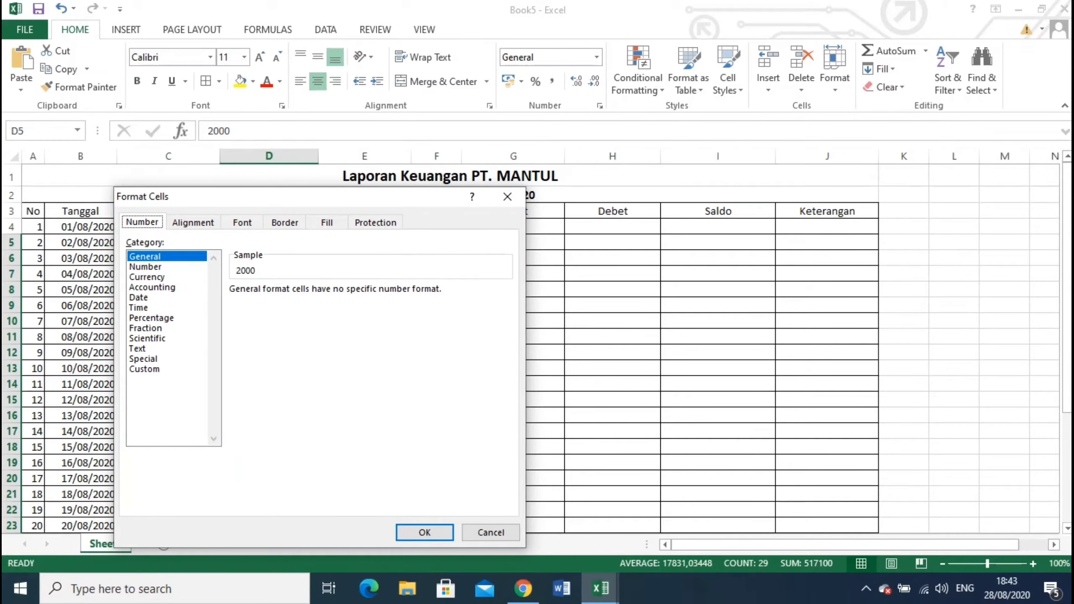
{"action": "left_click", "coordinate": [153, 287]}
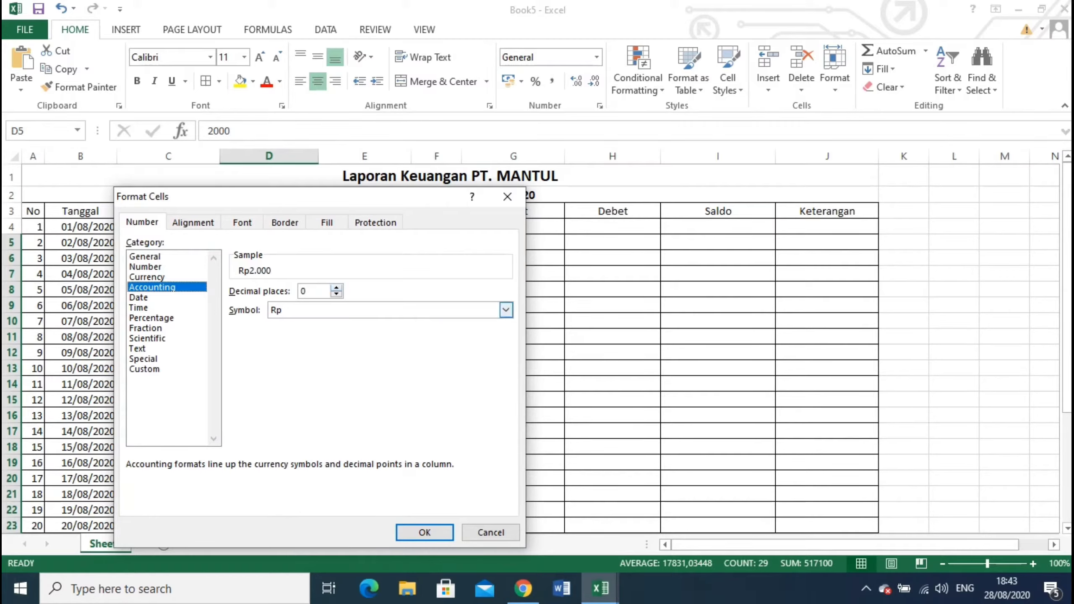
{"action": "left_click", "coordinate": [425, 532]}
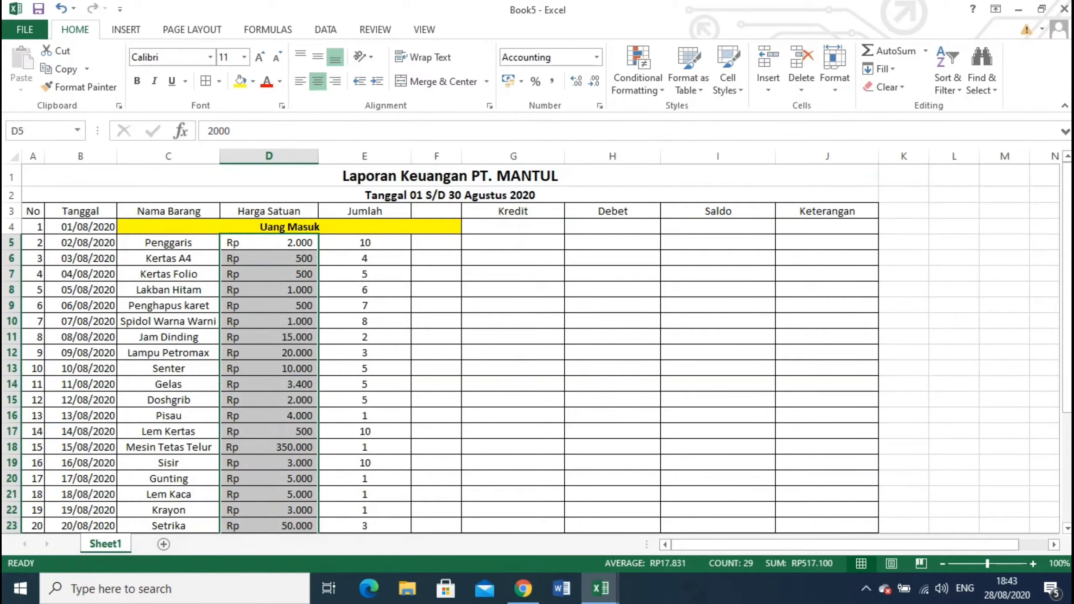
{"action": "scroll", "coordinate": [530, 347], "scroll_direction": "down", "scroll_amount": 3}
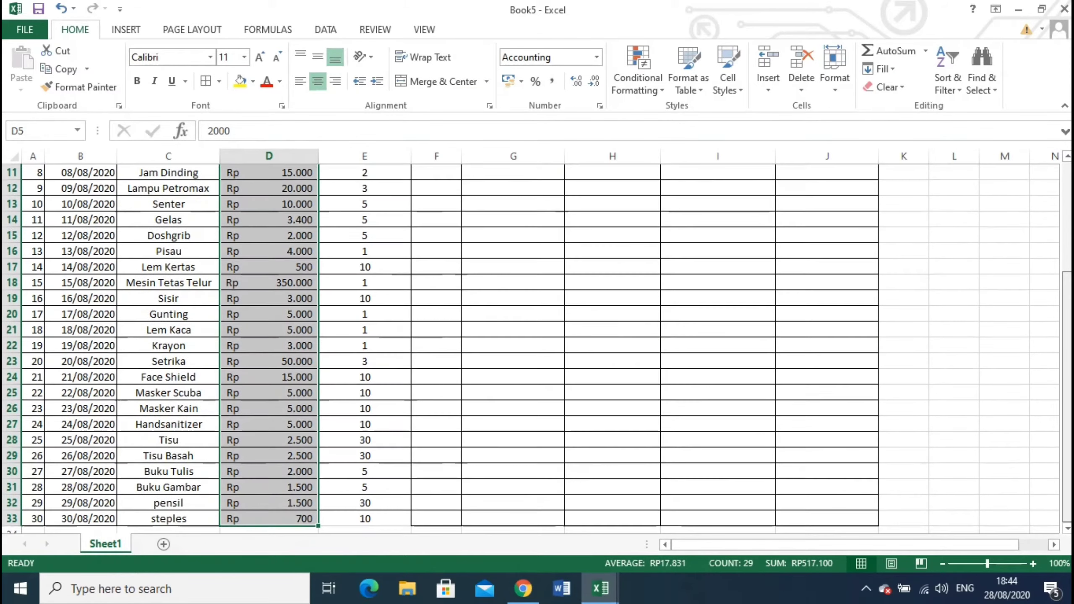
{"action": "scroll", "coordinate": [531, 347], "scroll_direction": "up", "scroll_amount": 3}
{"action": "scroll", "coordinate": [531, 347], "scroll_direction": "down", "scroll_amount": 3}
Check the last quantity in E33, then move to G5, the first Kredit cell.
{"action": "left_click", "coordinate": [612, 408]}
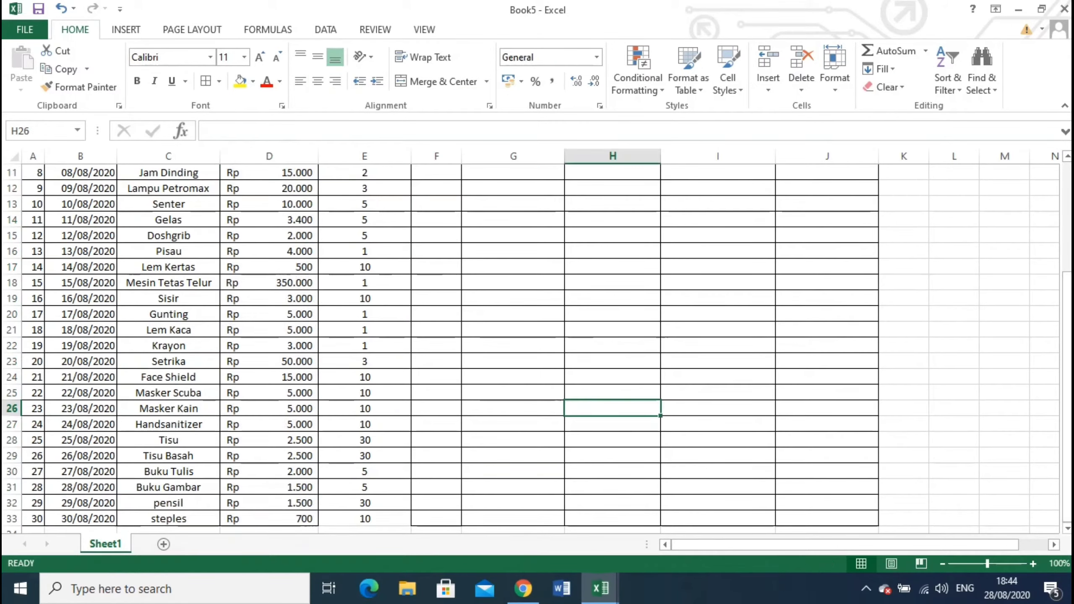
{"action": "left_click", "coordinate": [365, 518]}
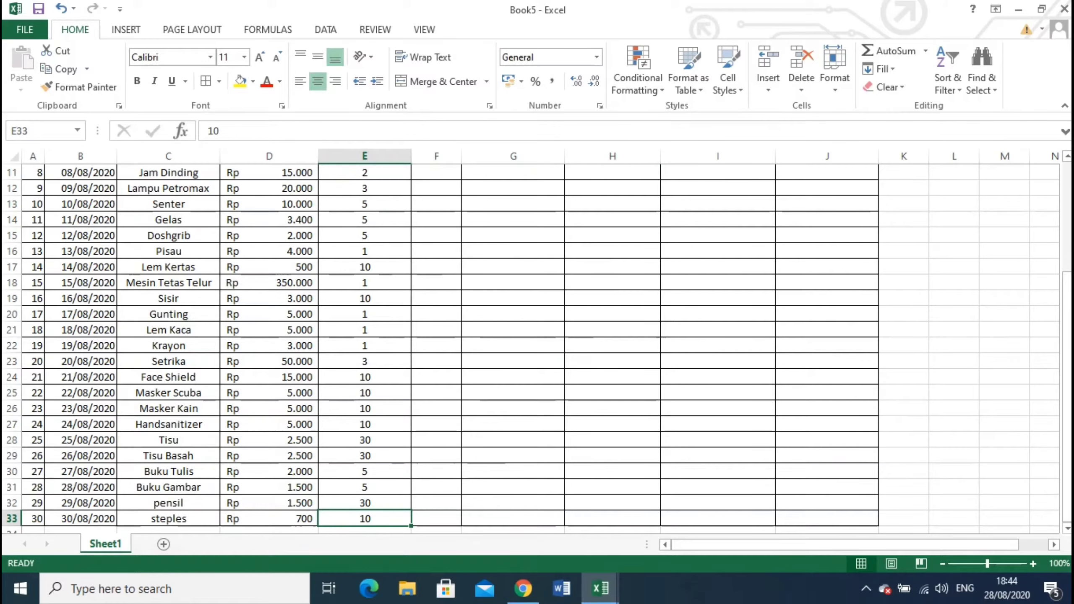
{"action": "left_click", "coordinate": [436, 235]}
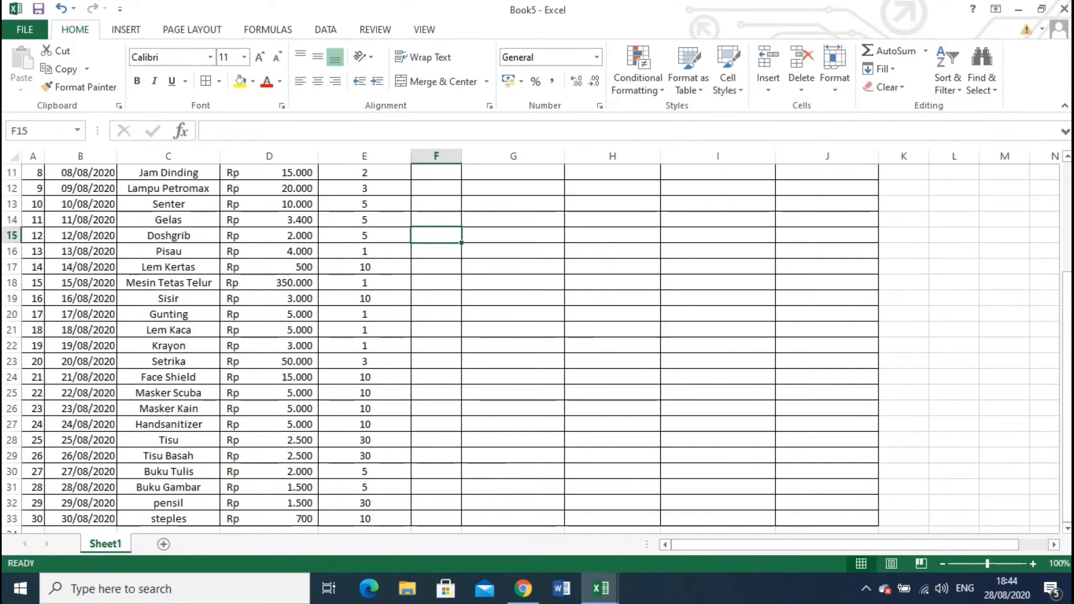
{"action": "scroll", "coordinate": [537, 347], "scroll_direction": "up", "scroll_amount": 4}
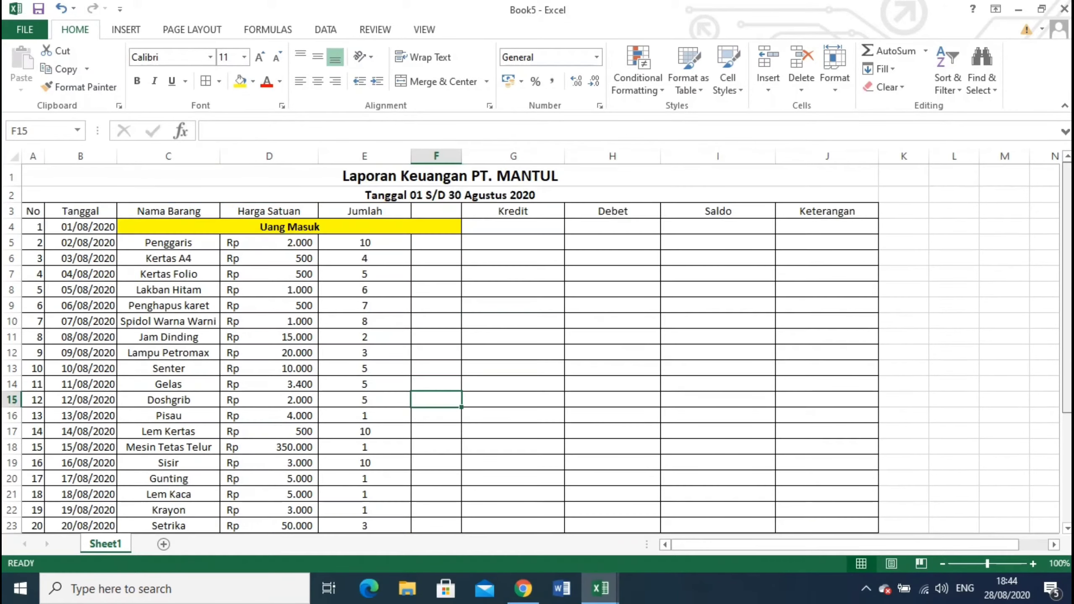
{"action": "scroll", "coordinate": [537, 347], "scroll_direction": "down", "scroll_amount": 1}
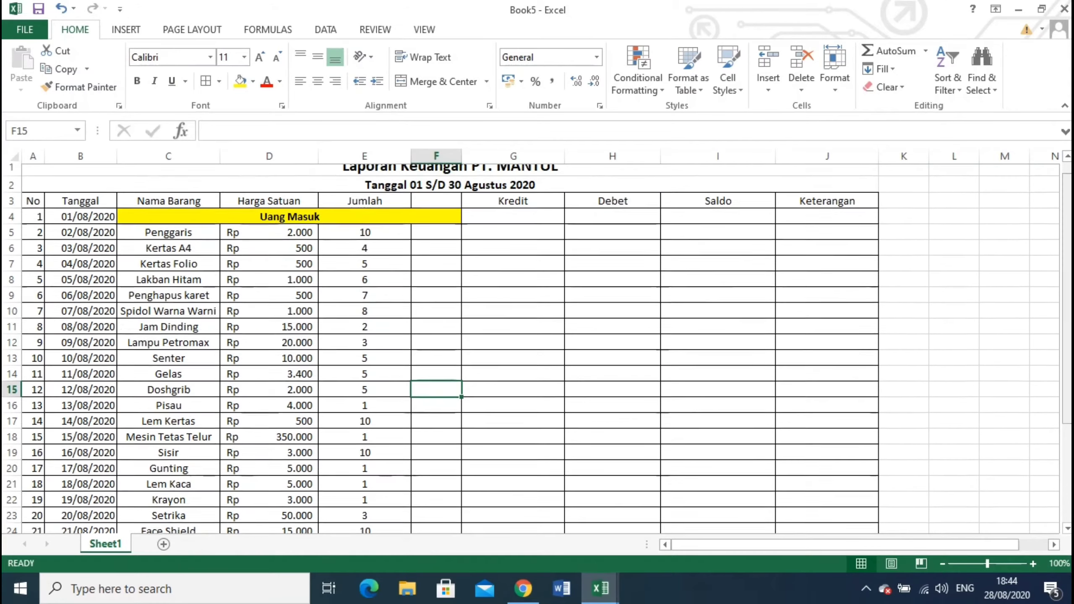
{"action": "left_click", "coordinate": [513, 204]}
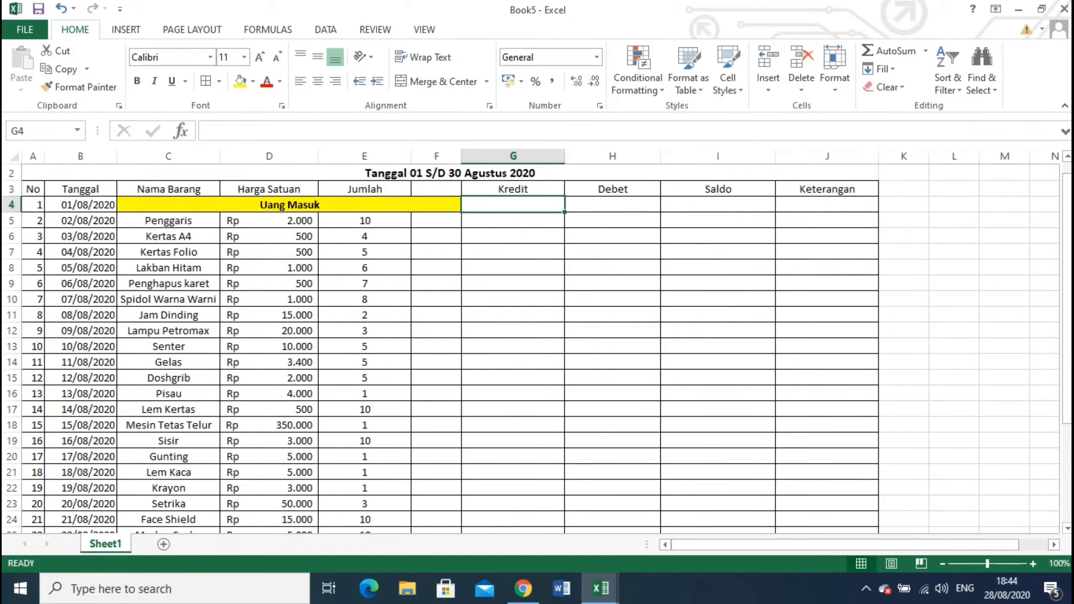
{"action": "key", "text": "Tab"}
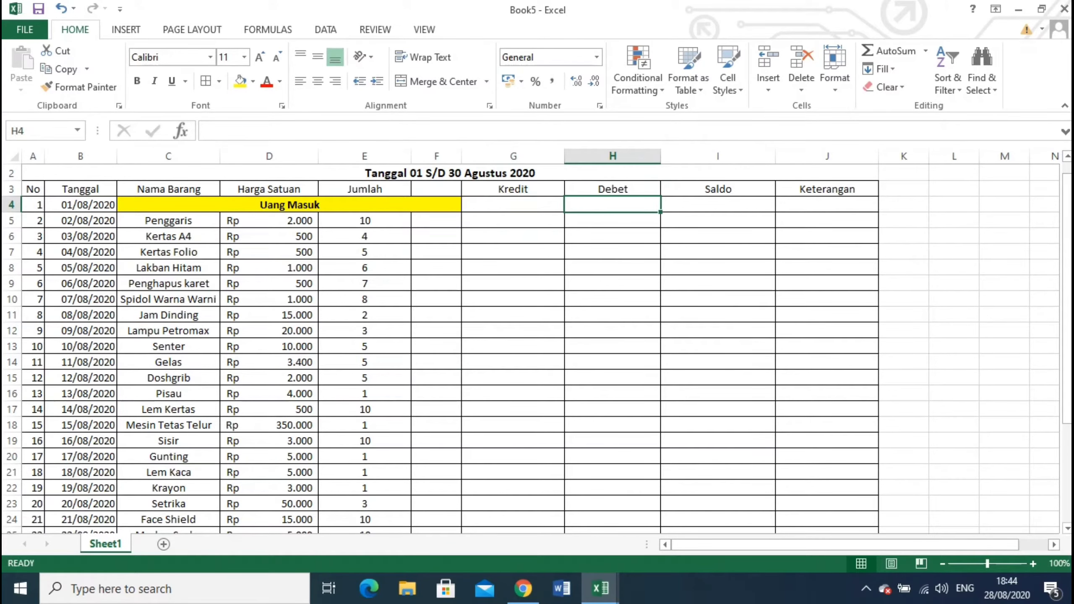
{"action": "key", "text": "Return"}
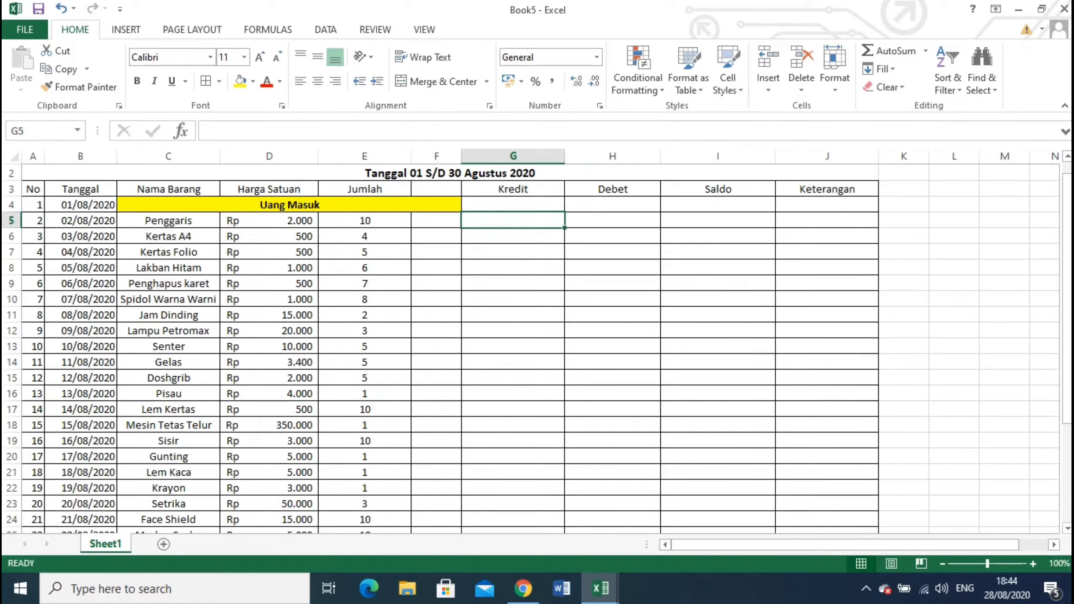
Enter =D5*E5 in G5, giving Rp 20.000, and fill it down to G33.
{"action": "type", "text": "="}
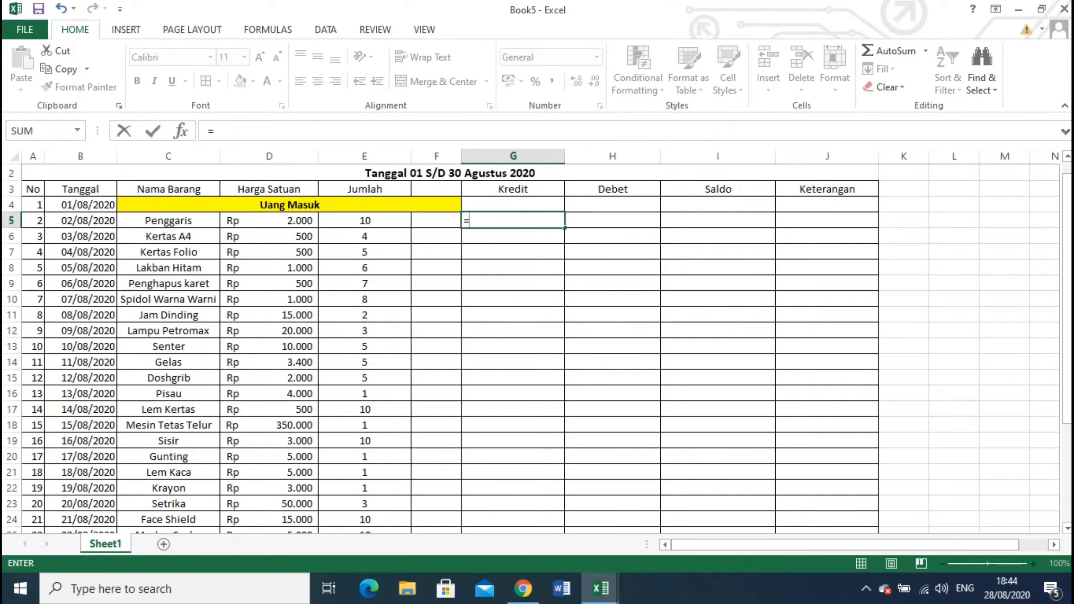
{"action": "left_click", "coordinate": [269, 220]}
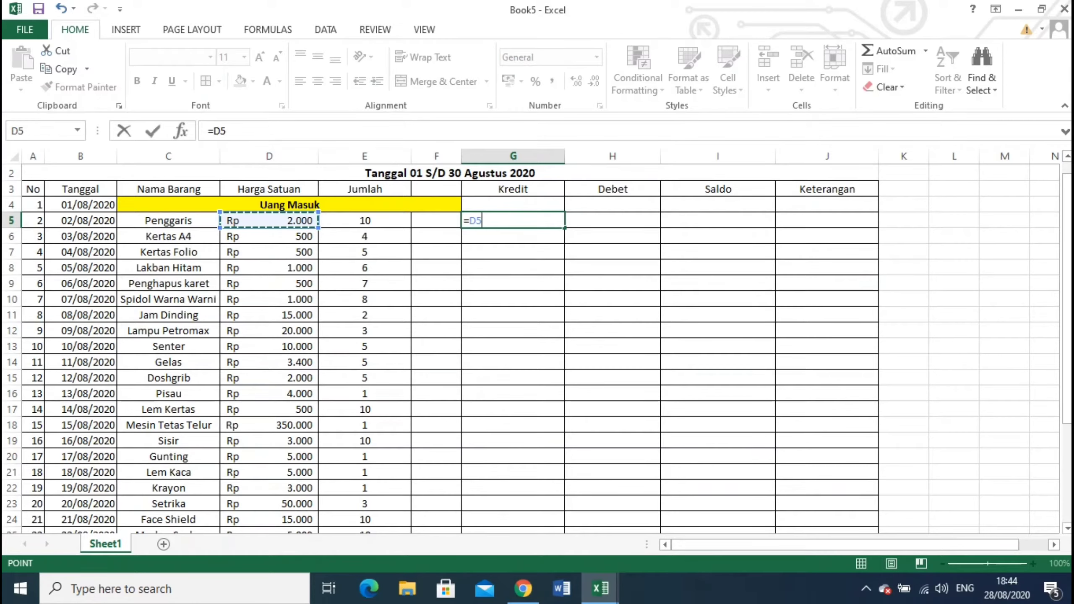
{"action": "type", "text": "*"}
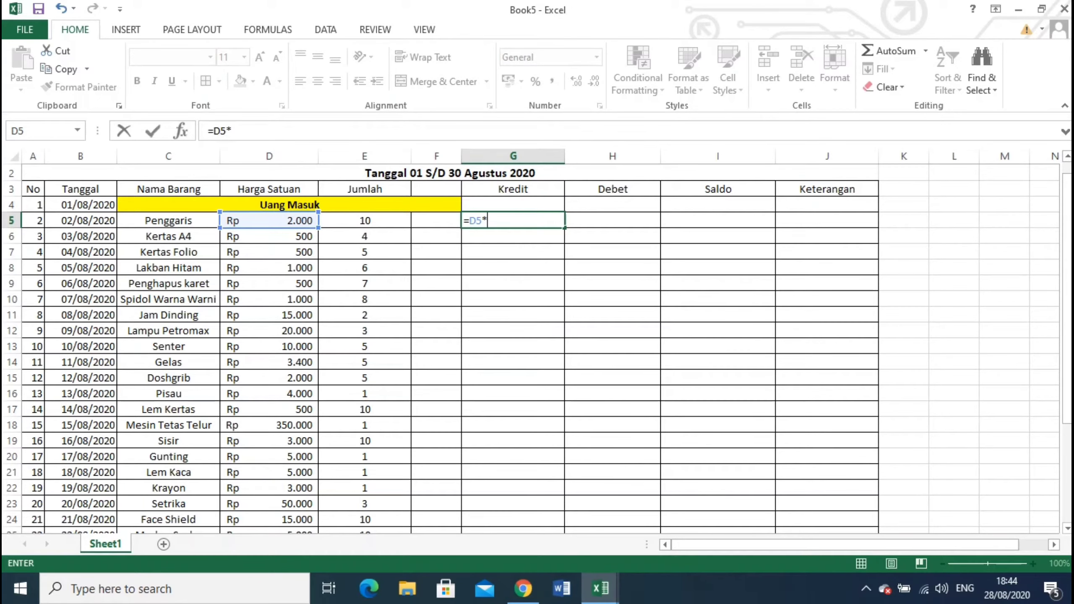
{"action": "left_click", "coordinate": [365, 220]}
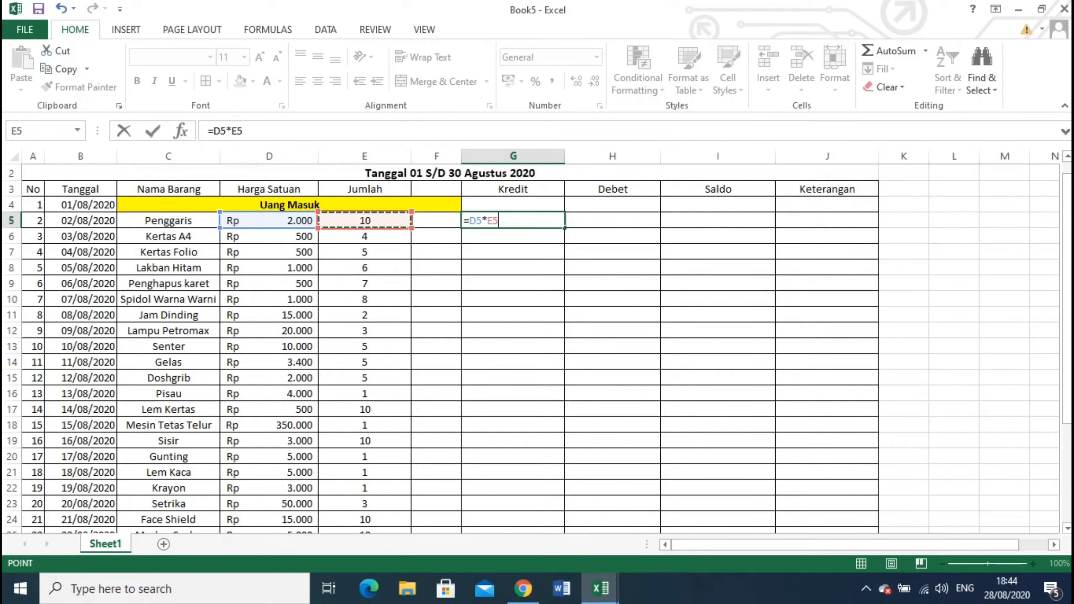
{"action": "key", "text": "Return"}
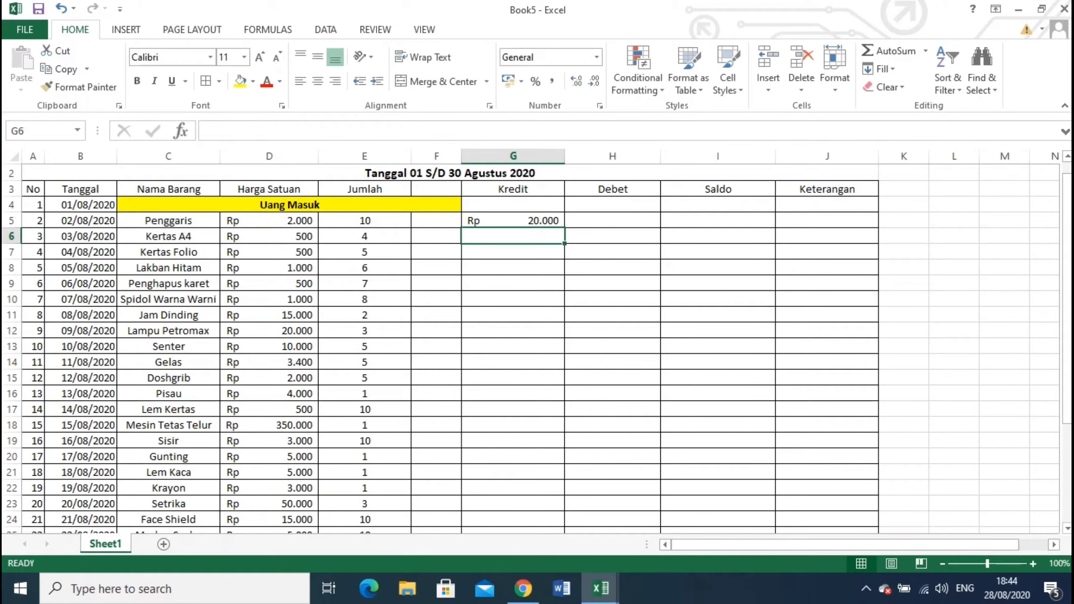
{"action": "left_click", "coordinate": [513, 220]}
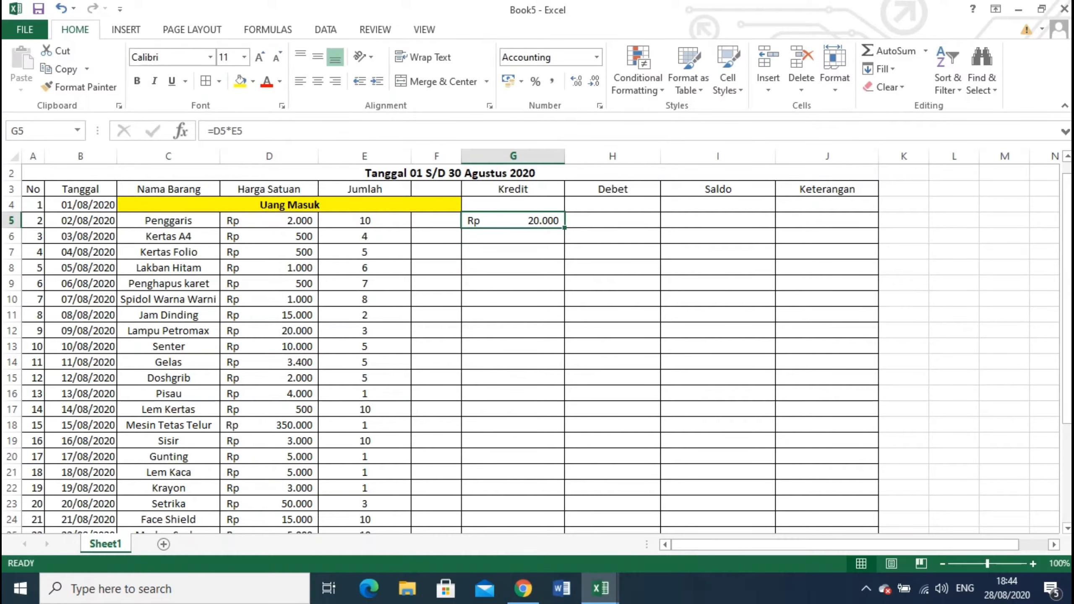
{"action": "left_click_drag", "start_coordinate": [564, 228], "coordinate": [549, 509]}
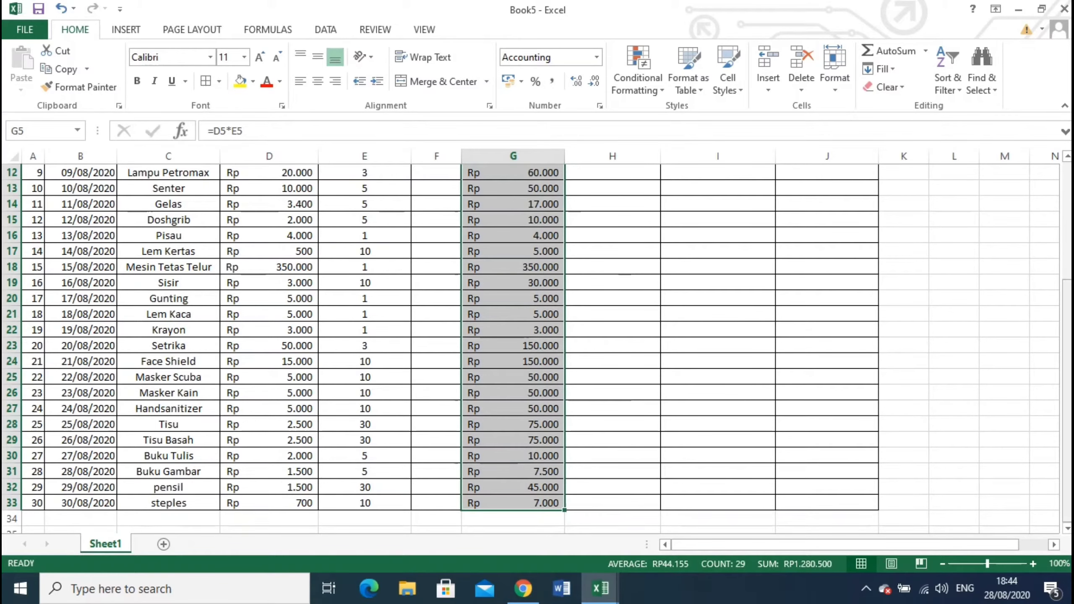
{"action": "scroll", "coordinate": [529, 347], "scroll_direction": "up", "scroll_amount": 4}
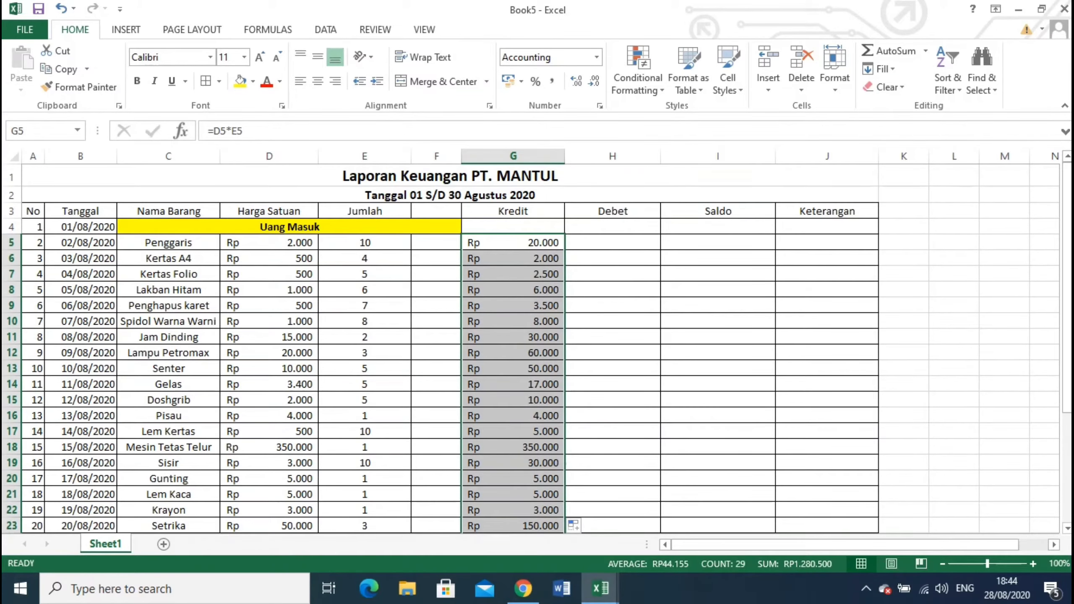
Enter 2000000 as the opening Debet amount in H4.
{"action": "left_click", "coordinate": [612, 226]}
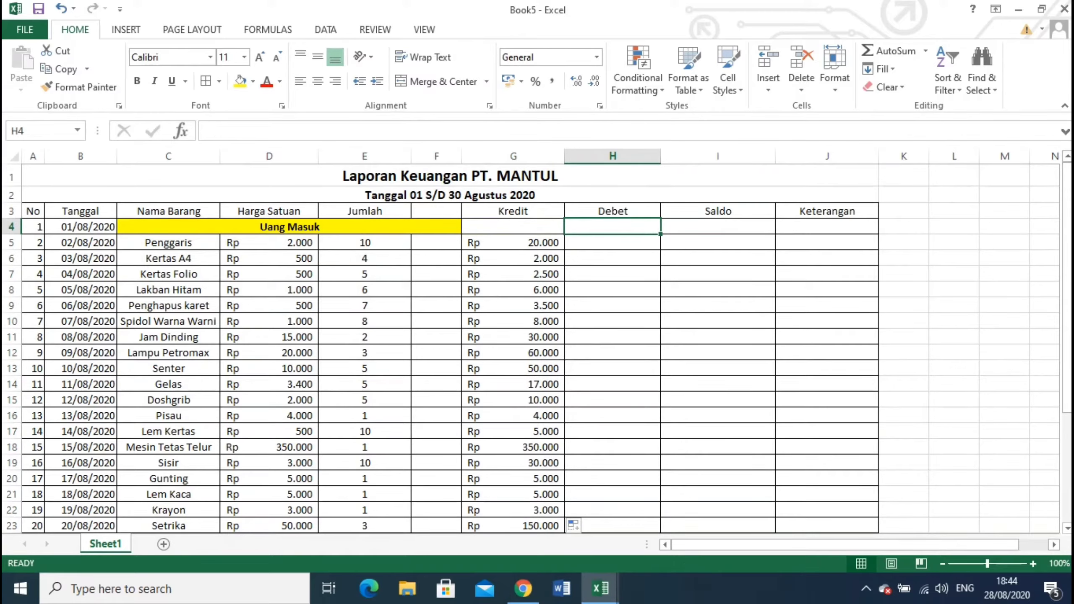
{"action": "type", "text": "2"}
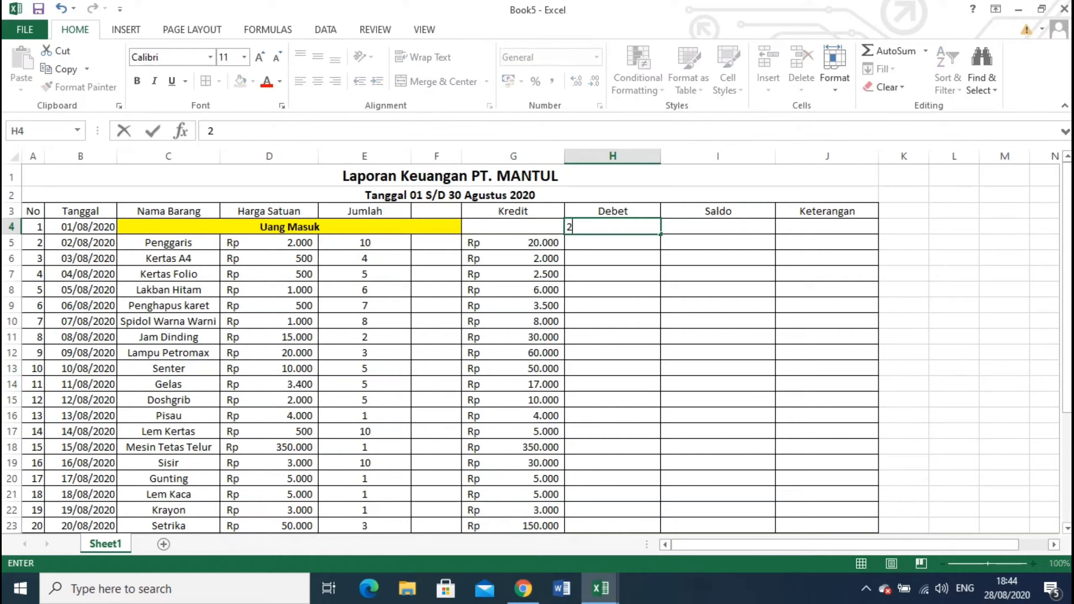
{"action": "type", "text": "000"}
{"action": "type", "text": "000"}
{"action": "key", "text": "ctrl+Return"}
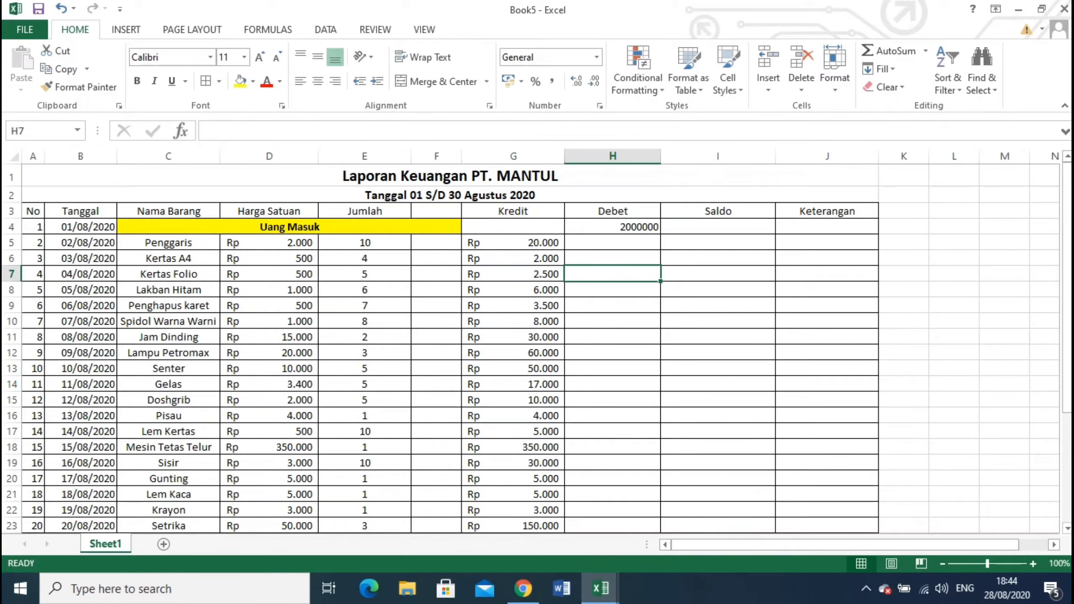
{"action": "key", "text": "Down"}
{"action": "key", "text": "Up"}
Format H4 as Accounting with the Rp symbol so it shows Rp 2.000.000.
{"action": "right_click", "coordinate": [610, 225]}
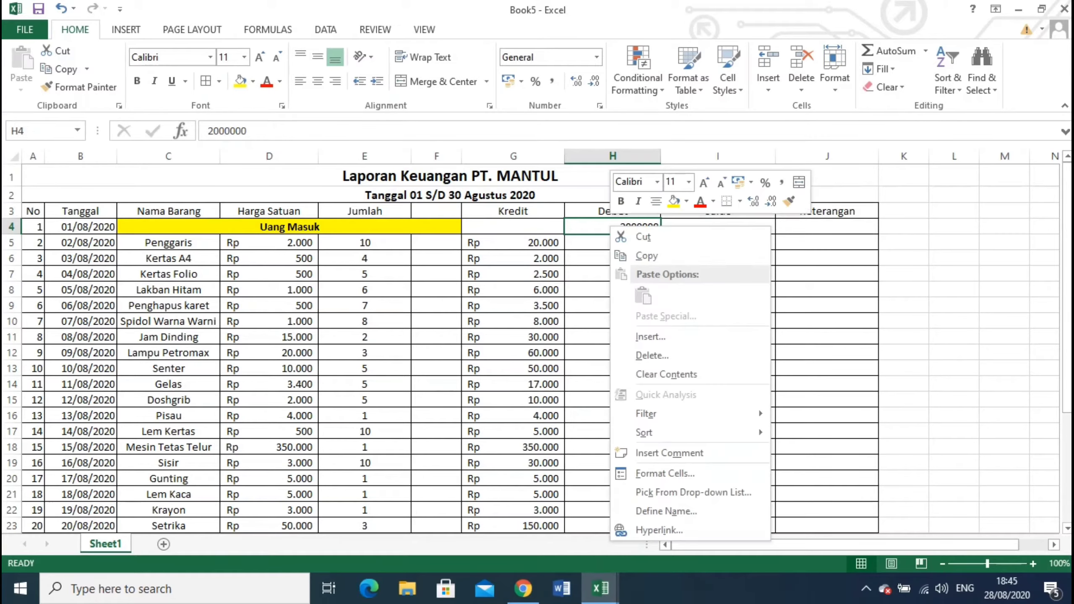
{"action": "left_click", "coordinate": [665, 473]}
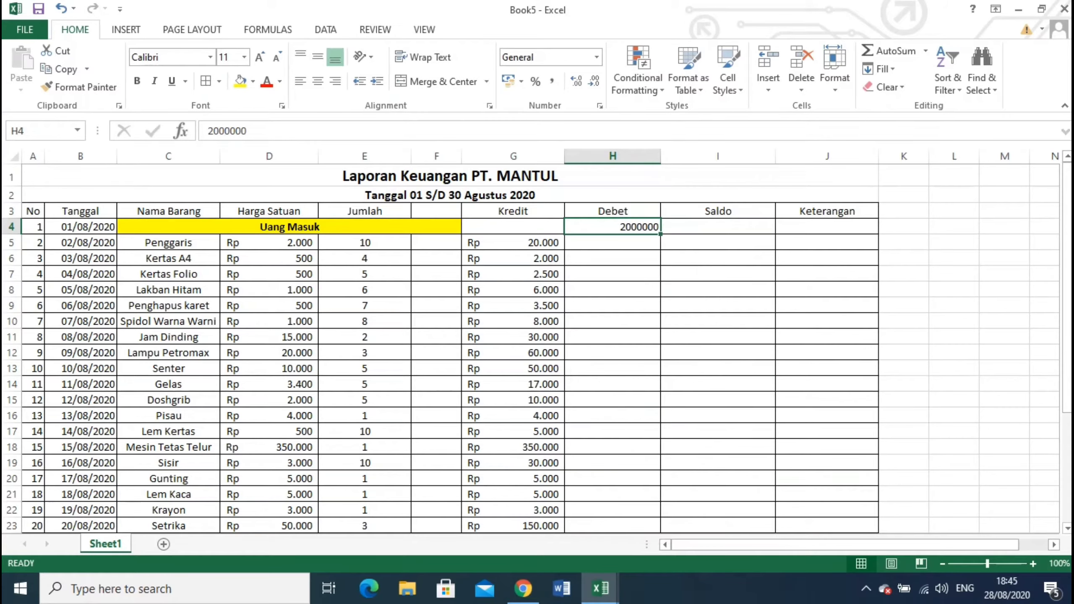
{"action": "left_click", "coordinate": [490, 309]}
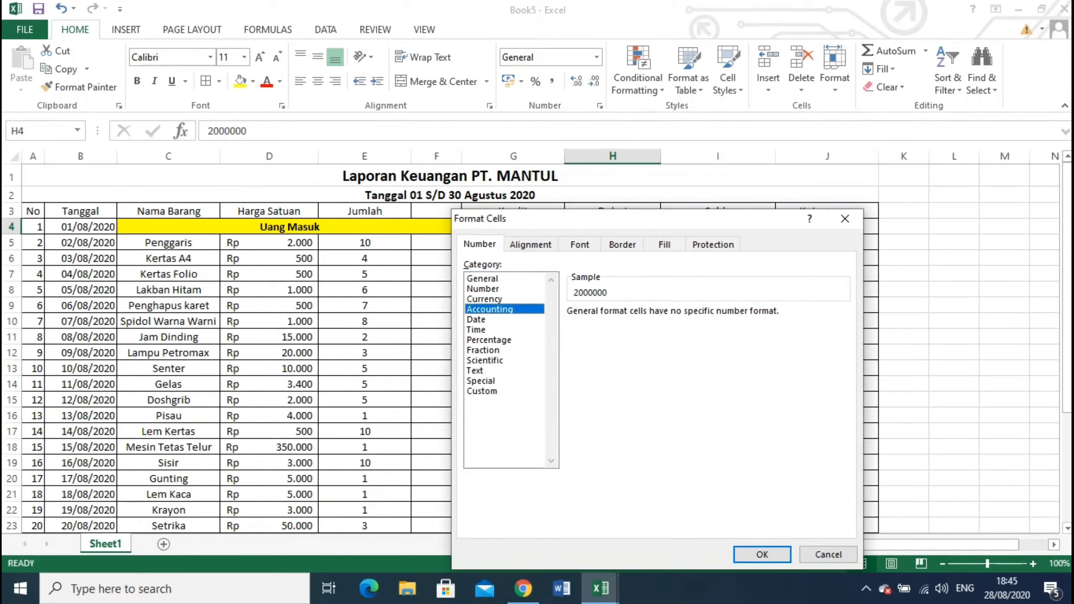
{"action": "left_click", "coordinate": [762, 554]}
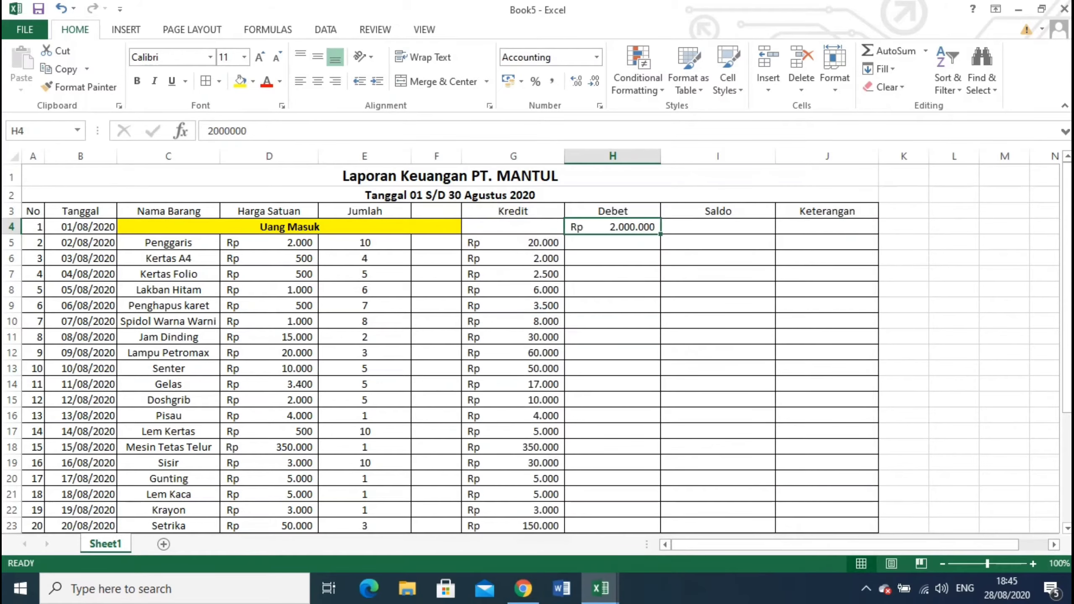
{"action": "left_click", "coordinate": [827, 431]}
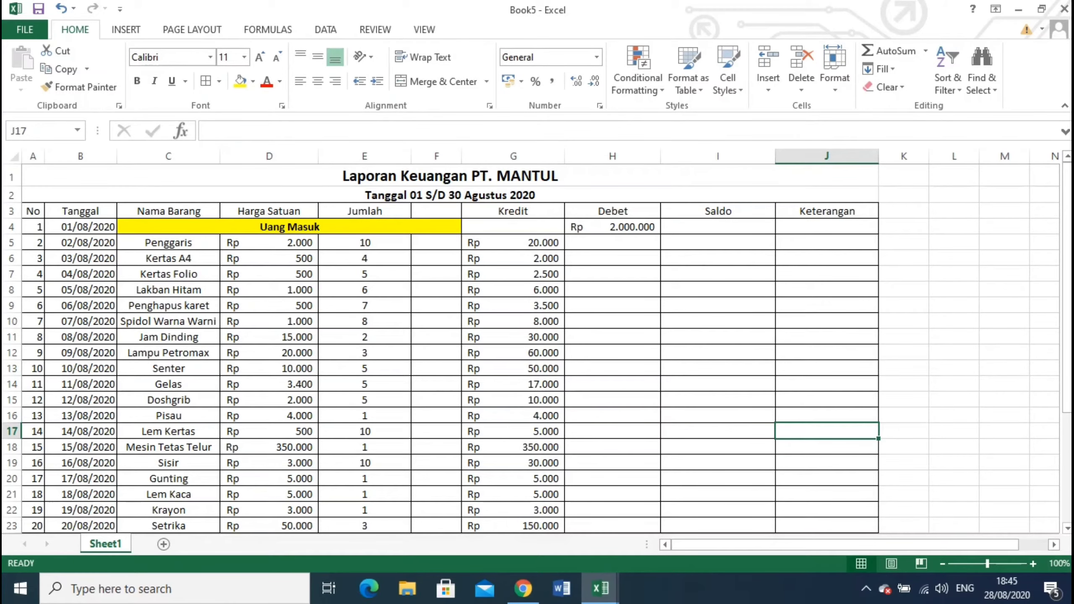
Type the label Total> in cell F34, just below the item table.
{"action": "scroll", "coordinate": [537, 347], "scroll_direction": "down", "scroll_amount": 2}
{"action": "scroll", "coordinate": [537, 347], "scroll_direction": "down", "scroll_amount": 2}
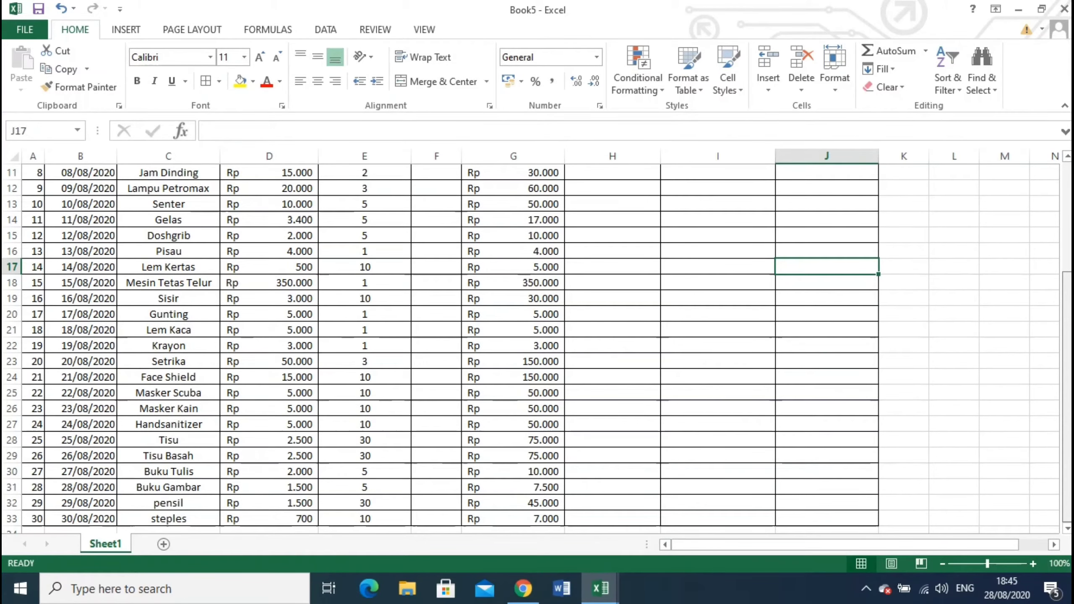
{"action": "left_click", "coordinate": [826, 518]}
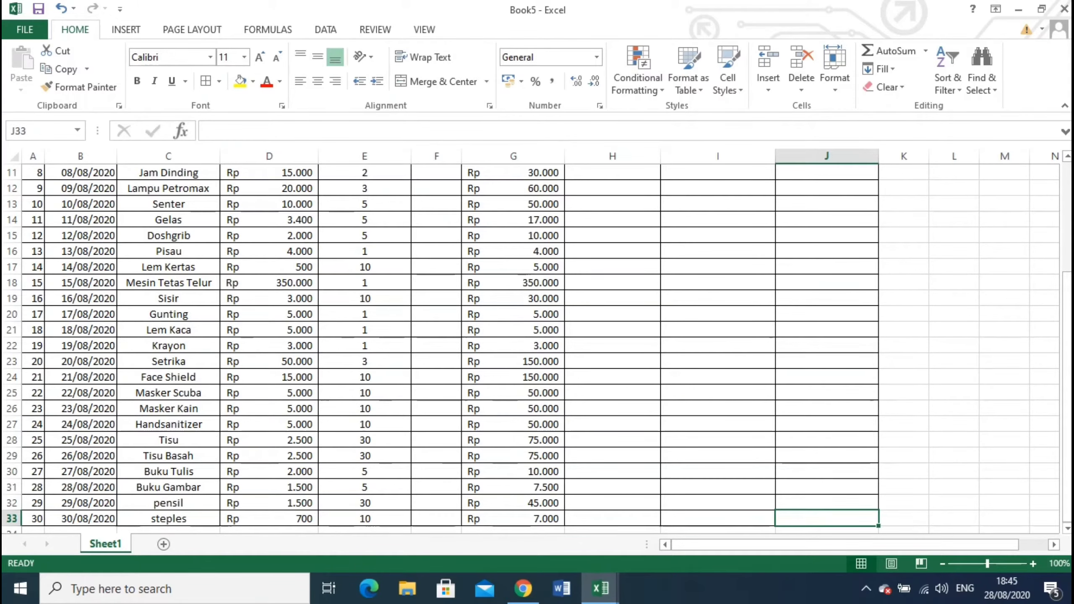
{"action": "key", "text": "Down"}
{"action": "key", "text": "Down"}
{"action": "key", "text": "Left"}
{"action": "key", "text": "Left"}
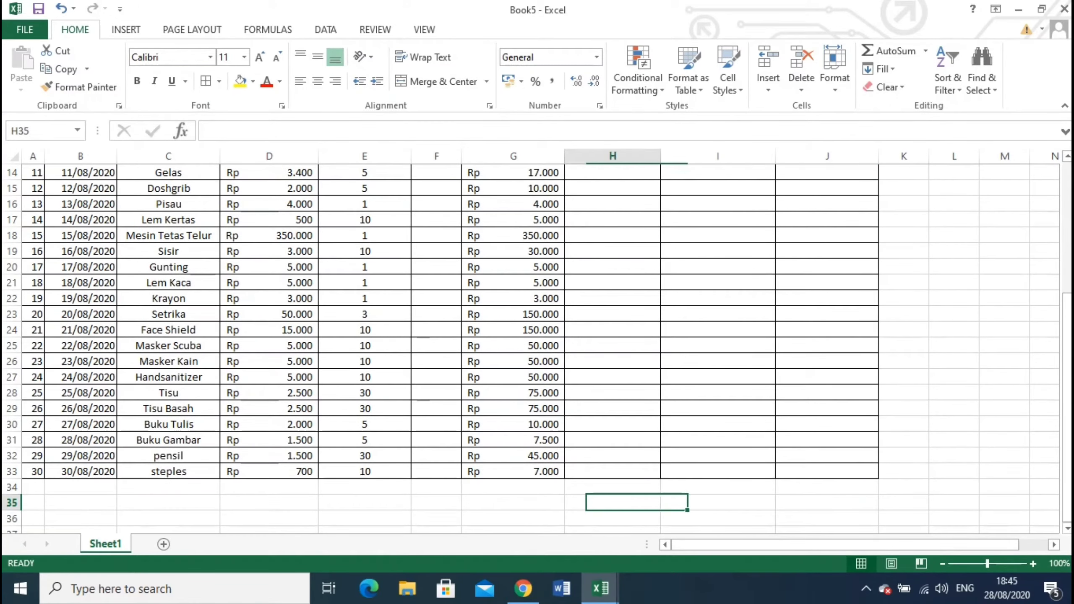
{"action": "key", "text": "Home"}
{"action": "key", "text": "Right"}
{"action": "key", "text": "Right"}
{"action": "key", "text": "Right"}
{"action": "key", "text": "Right"}
{"action": "key", "text": "Right"}
{"action": "key", "text": "Up"}
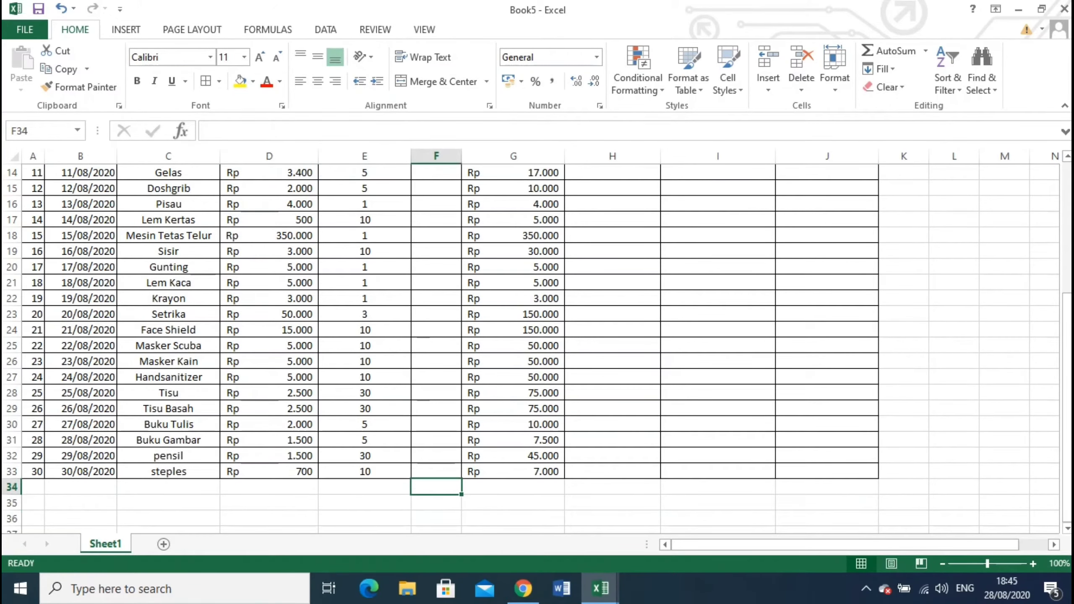
{"action": "key", "text": "Left"}
{"action": "key", "text": "Left"}
{"action": "key", "text": "Left"}
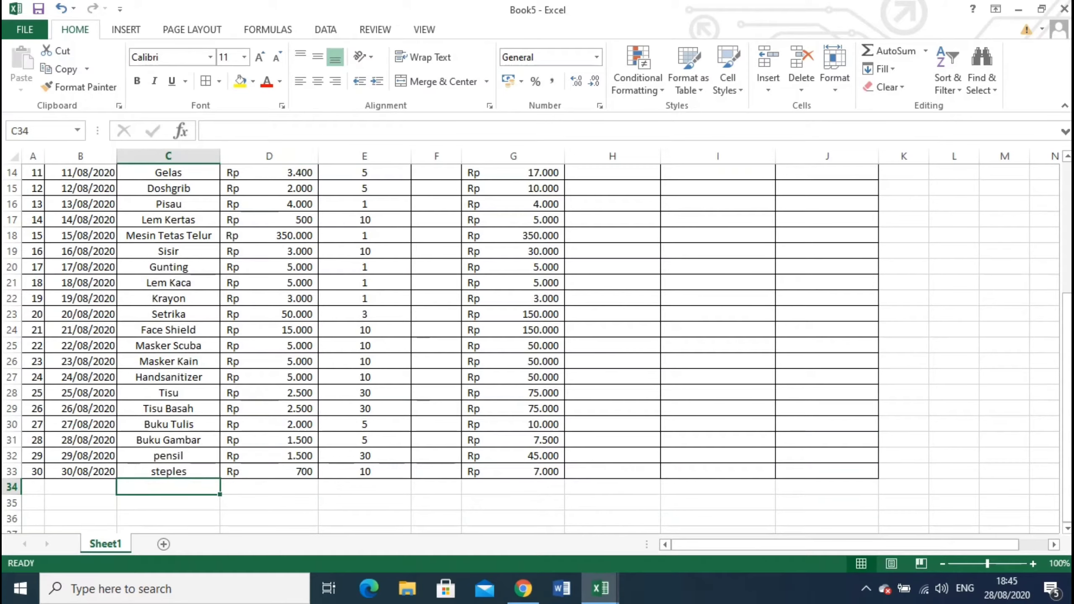
{"action": "key", "text": "Right"}
{"action": "key", "text": "Right"}
{"action": "key", "text": "Right"}
{"action": "type", "text": "T"}
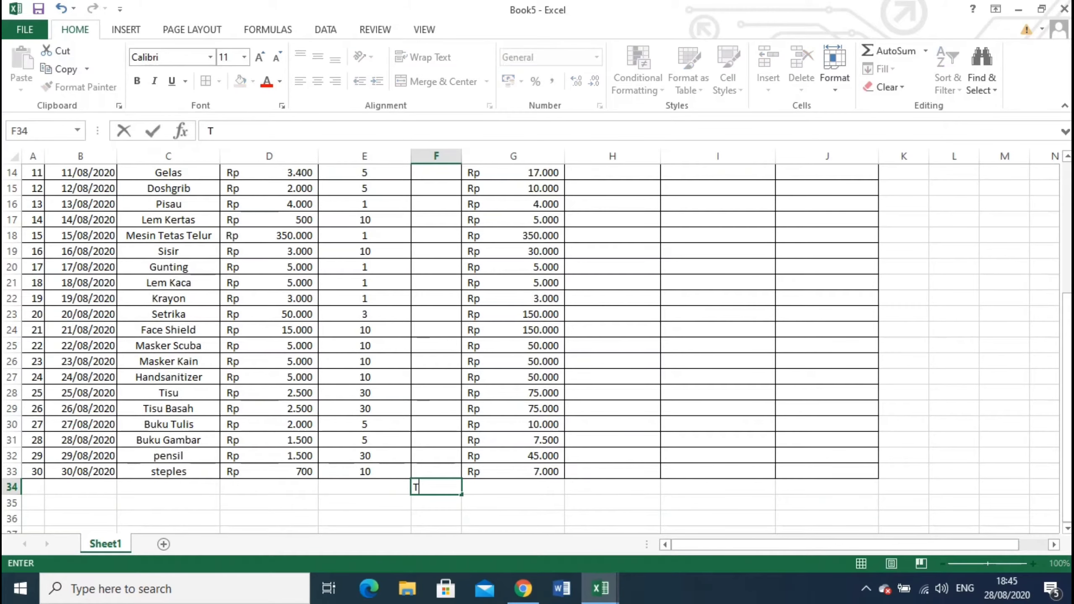
{"action": "type", "text": "otal>"}
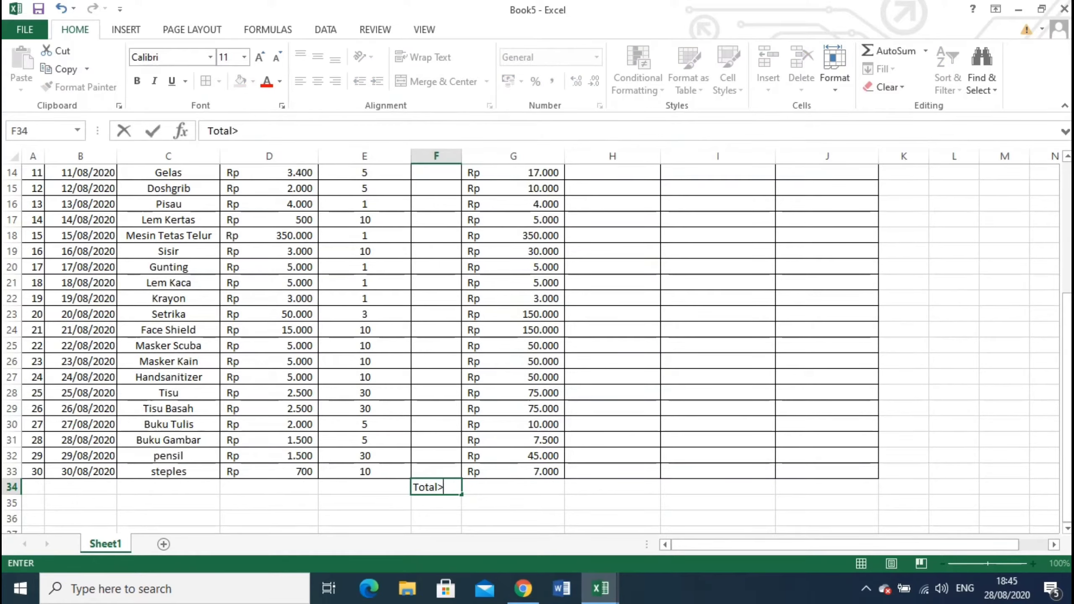
{"action": "key", "text": "Left"}
Merge A34:F34 and make the Total> label right-aligned and bold.
{"action": "left_click_drag", "start_coordinate": [33, 487], "coordinate": [435, 487]}
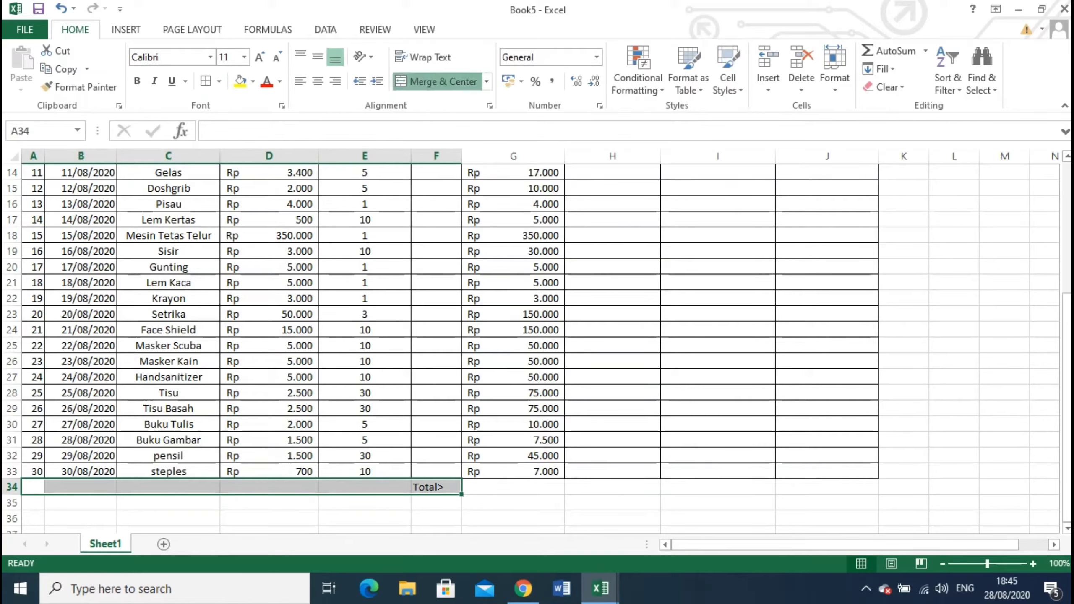
{"action": "left_click", "coordinate": [442, 82]}
{"action": "left_click", "coordinate": [335, 81]}
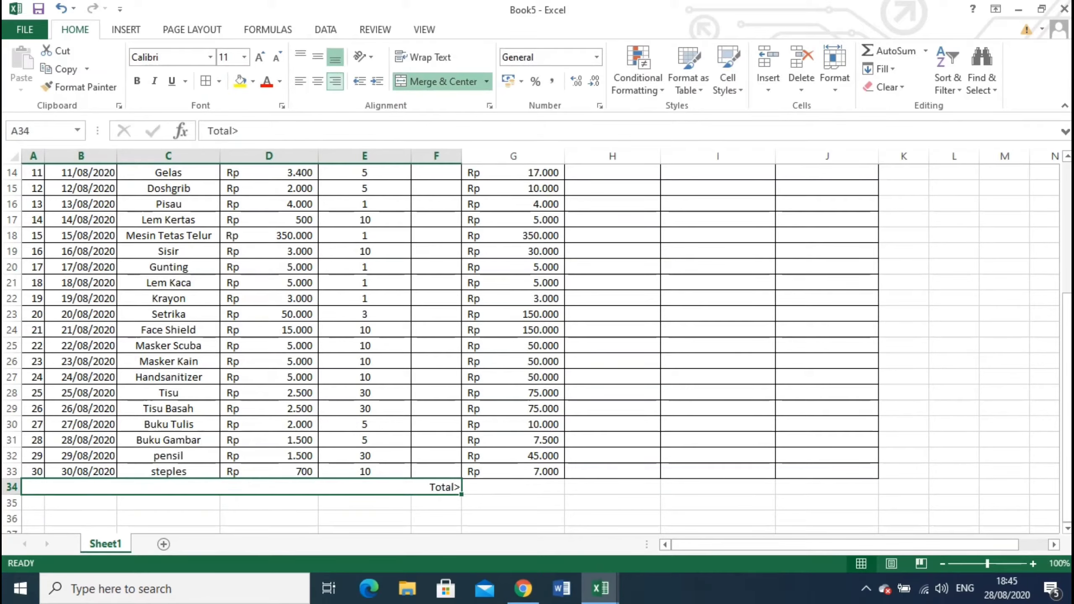
{"action": "key", "text": "ctrl+b"}
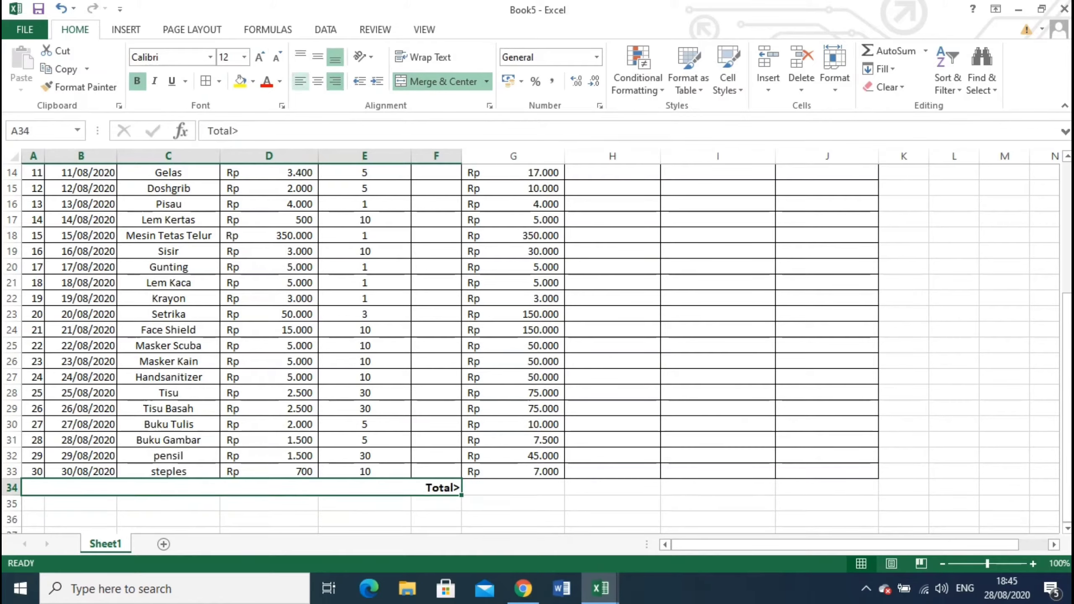
{"action": "left_click", "coordinate": [612, 503]}
{"action": "left_click", "coordinate": [513, 487]}
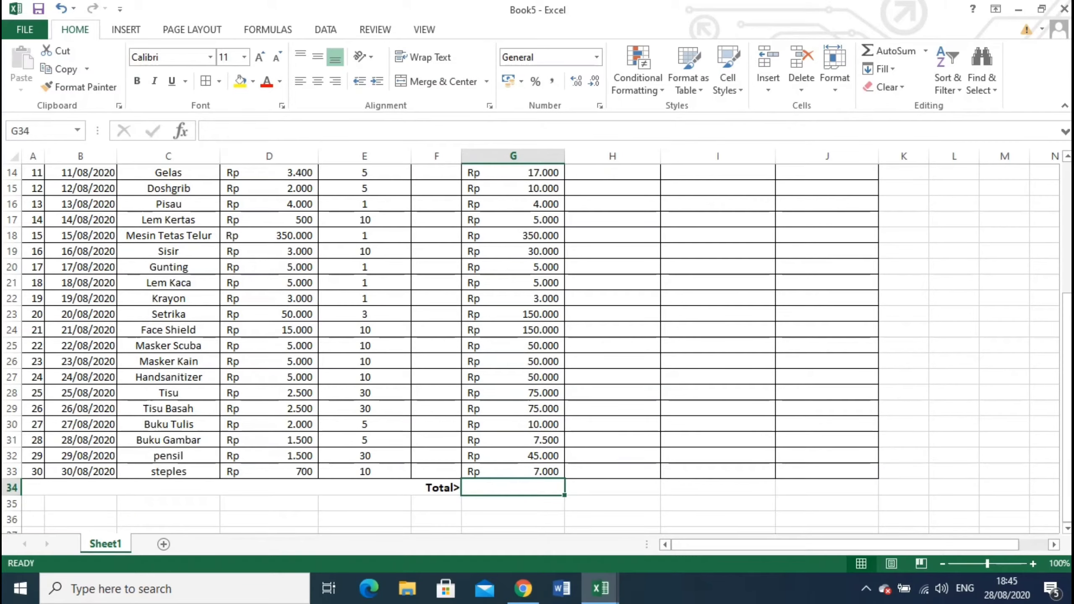
Enter =SUM(G5:G33) in G34 to total the Kredit column at Rp 1.280.500.
{"action": "type", "text": "="}
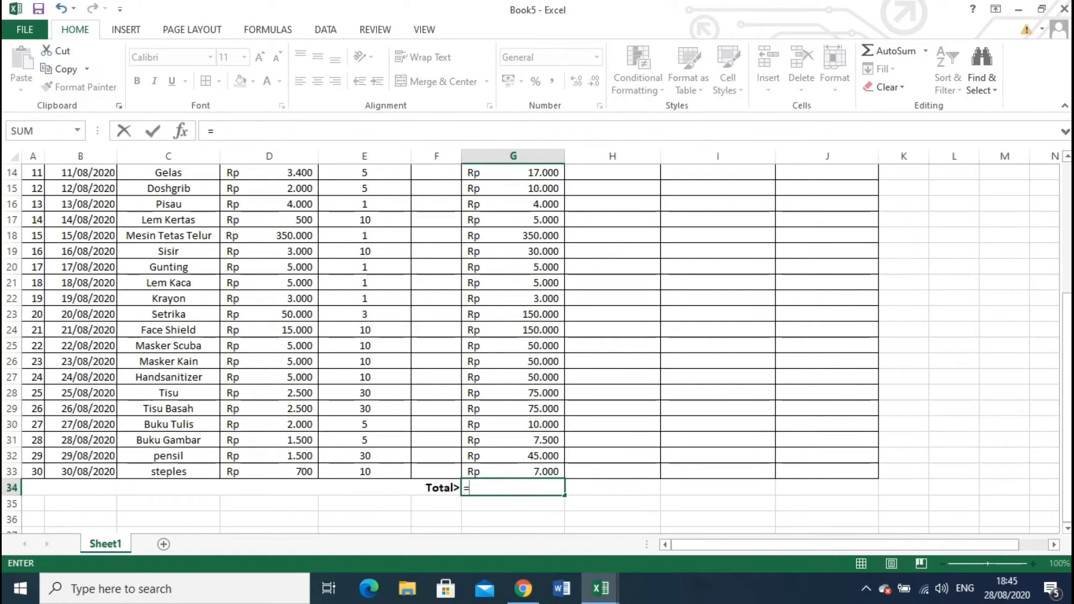
{"action": "type", "text": "sum"}
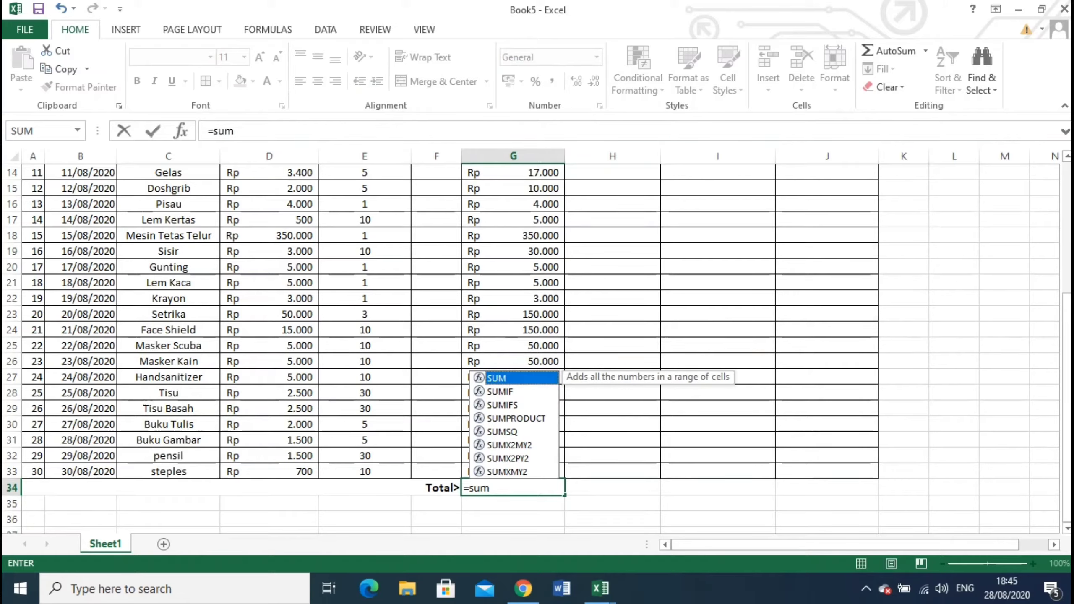
{"action": "key", "text": "Tab"}
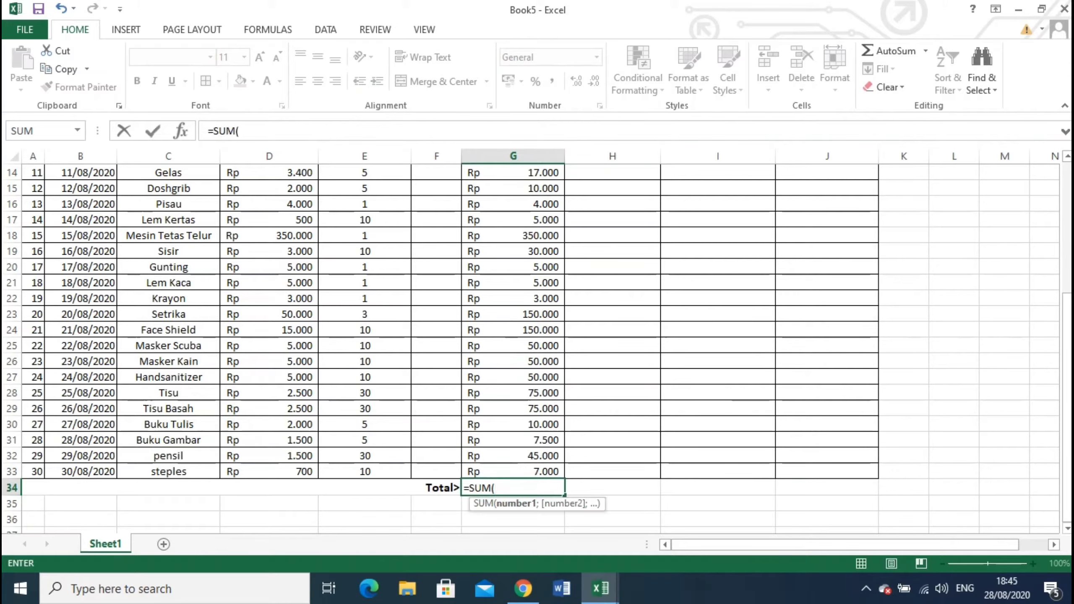
{"action": "scroll", "coordinate": [537, 347], "scroll_direction": "up", "scroll_amount": 5}
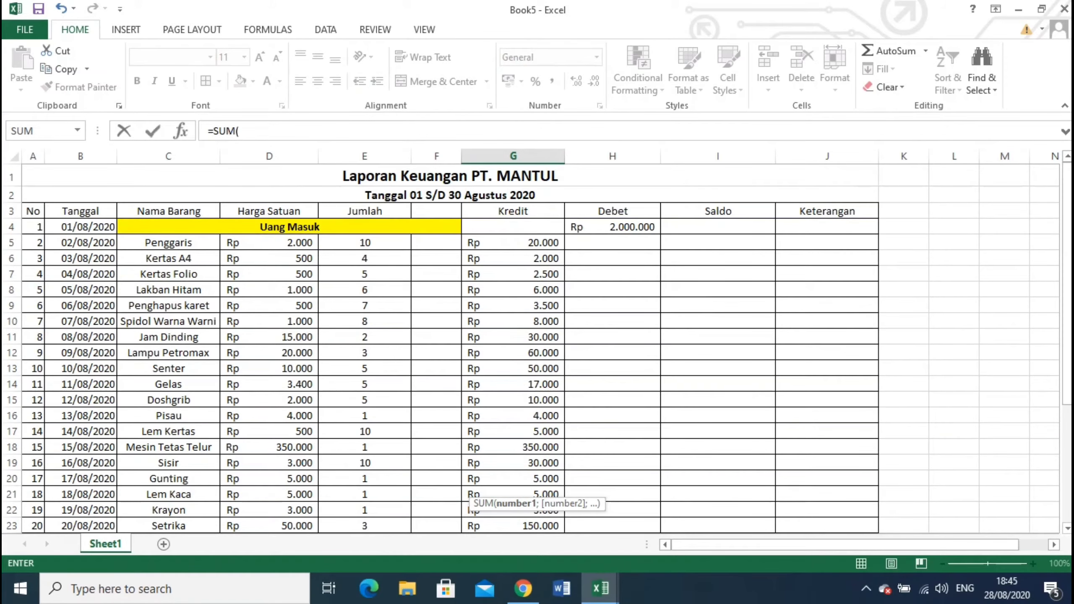
{"action": "left_click", "coordinate": [512, 243]}
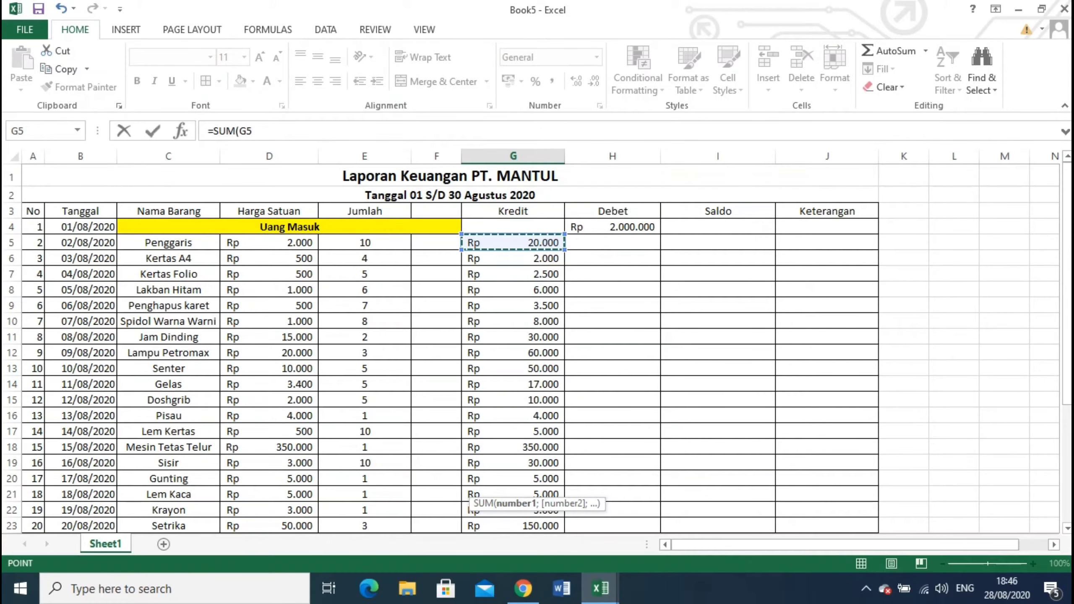
{"action": "mouse_move", "coordinate": [513, 242]}
{"action": "left_mouse_down"}
{"action": "mouse_move", "coordinate": [513, 526]}
{"action": "mouse_move", "coordinate": [513, 312]}
{"action": "mouse_move", "coordinate": [566, 447]}
{"action": "left_mouse_up"}
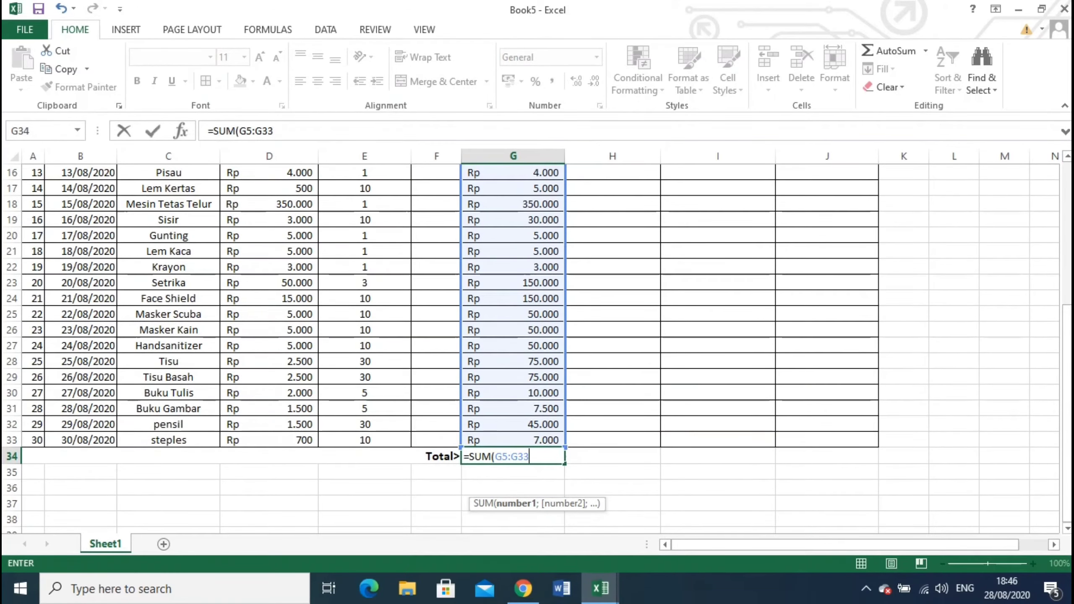
{"action": "key", "text": "Return"}
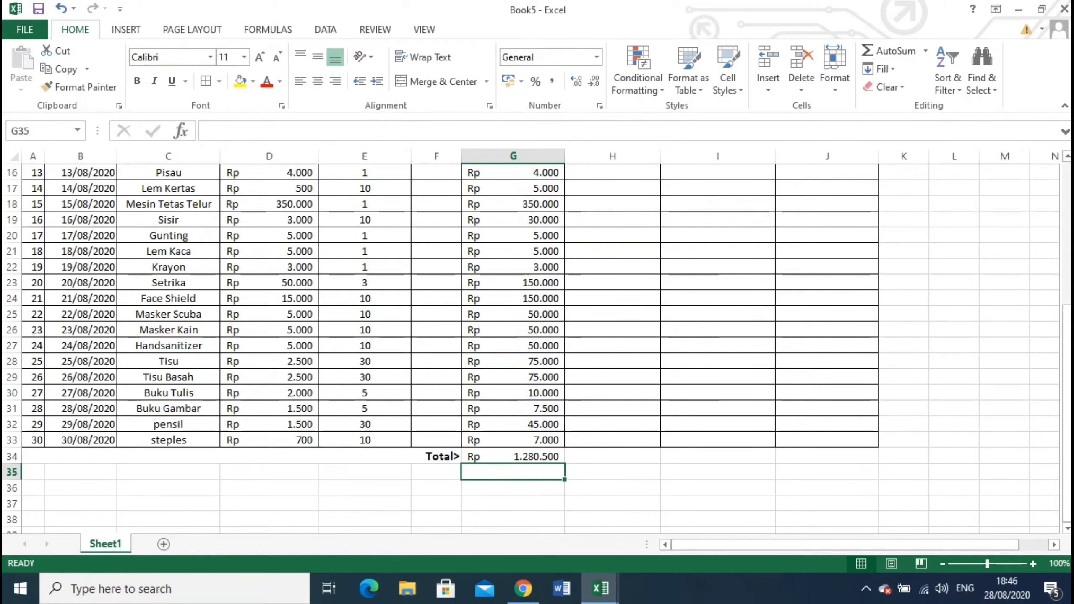
{"action": "scroll", "coordinate": [537, 347], "scroll_direction": "up", "scroll_amount": 4}
{"action": "scroll", "coordinate": [537, 347], "scroll_direction": "up", "scroll_amount": 1}
{"action": "scroll", "coordinate": [537, 347], "scroll_direction": "up", "scroll_amount": 1}
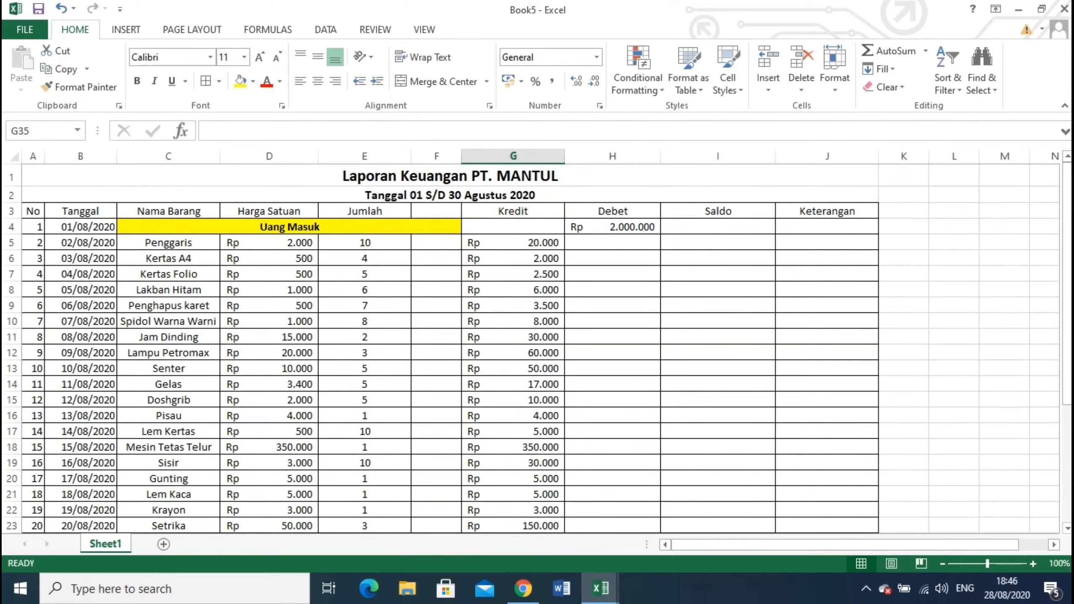
Set the opening Saldo in I4 to =H4.
{"action": "left_click", "coordinate": [718, 227]}
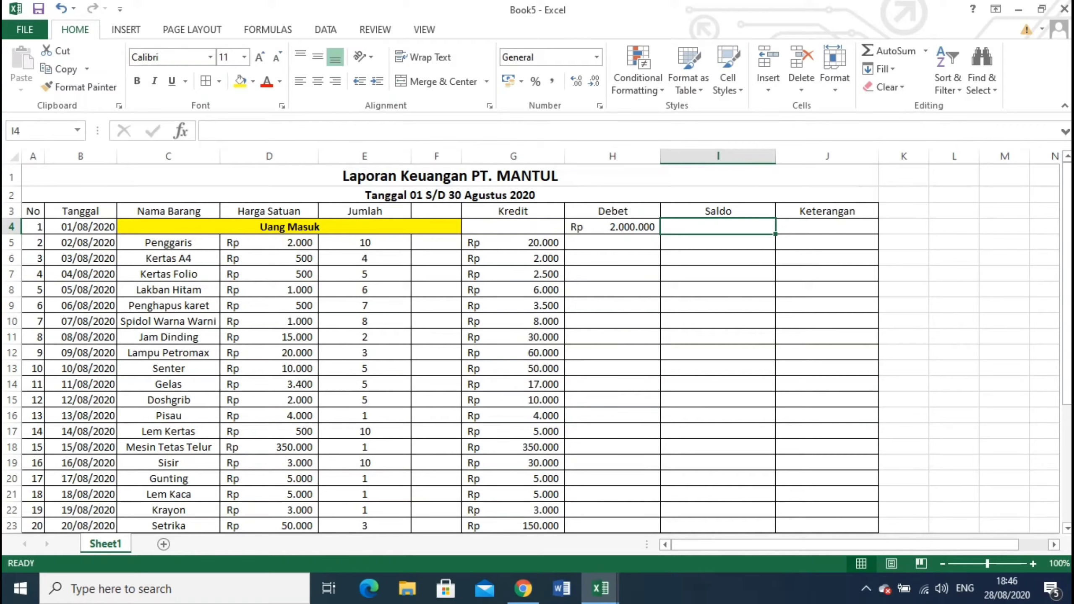
{"action": "type", "text": "="}
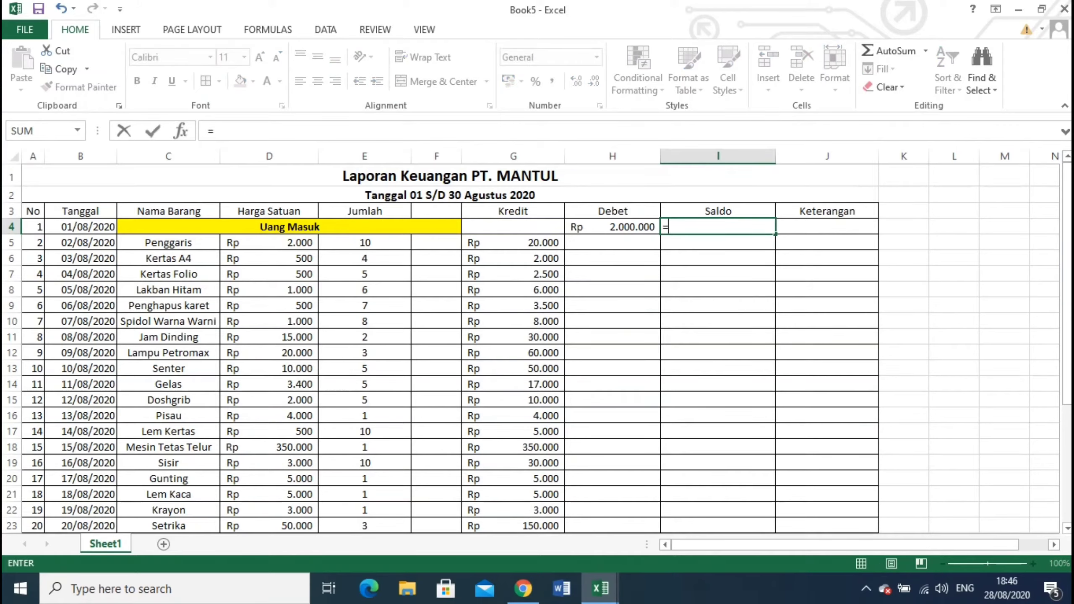
{"action": "key", "text": "Left"}
{"action": "key", "text": "Return"}
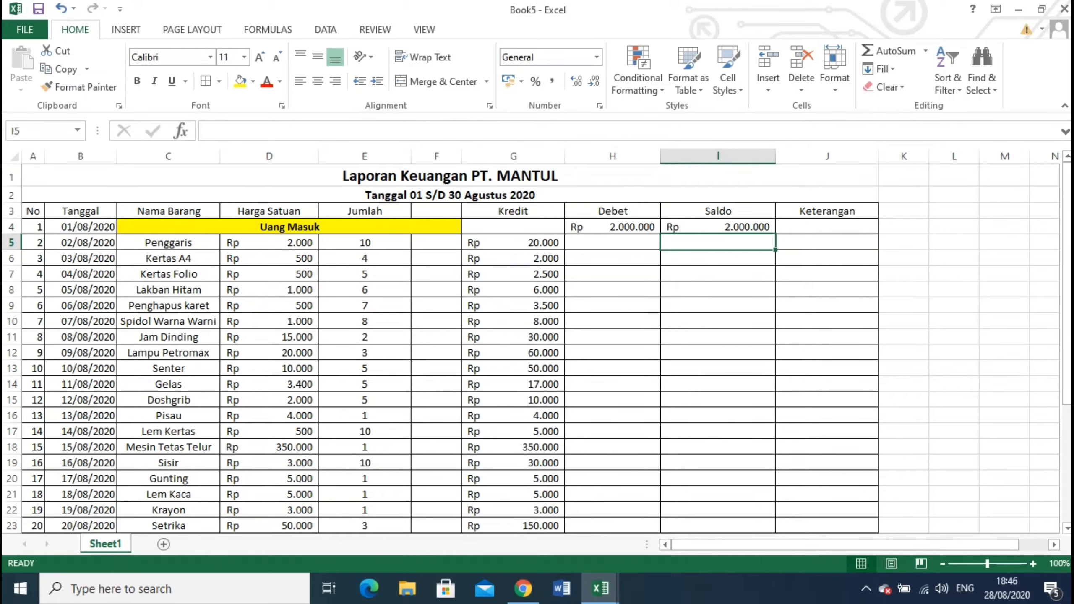
Enter =I4-G5 in I5 and fill it down to I33, ending at Rp 719.500.
{"action": "type", "text": "="}
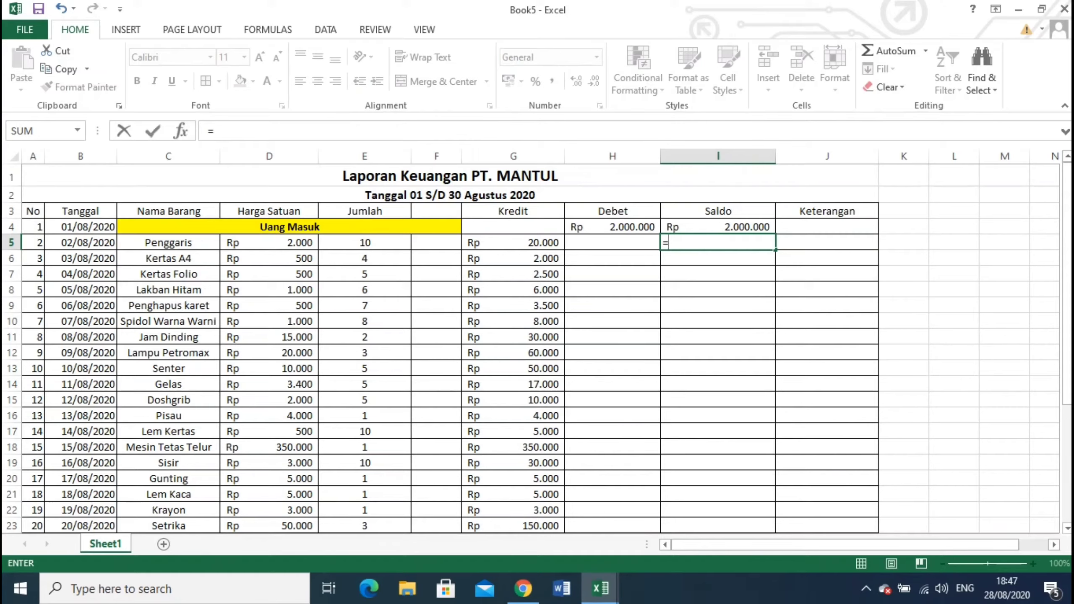
{"action": "key", "text": "Up"}
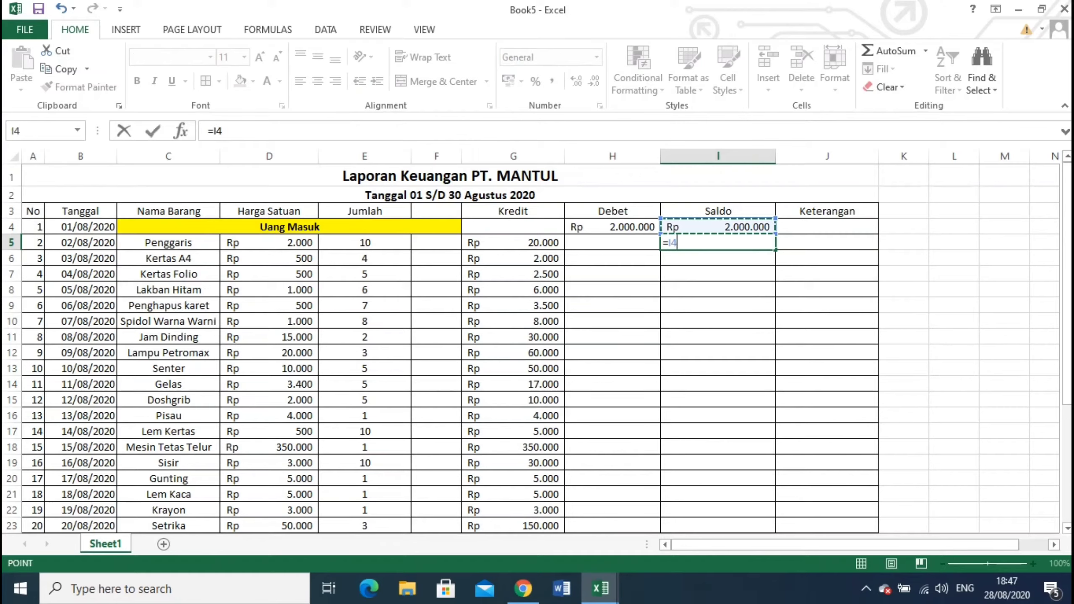
{"action": "type", "text": "-"}
{"action": "key", "text": "Left"}
{"action": "key", "text": "Left"}
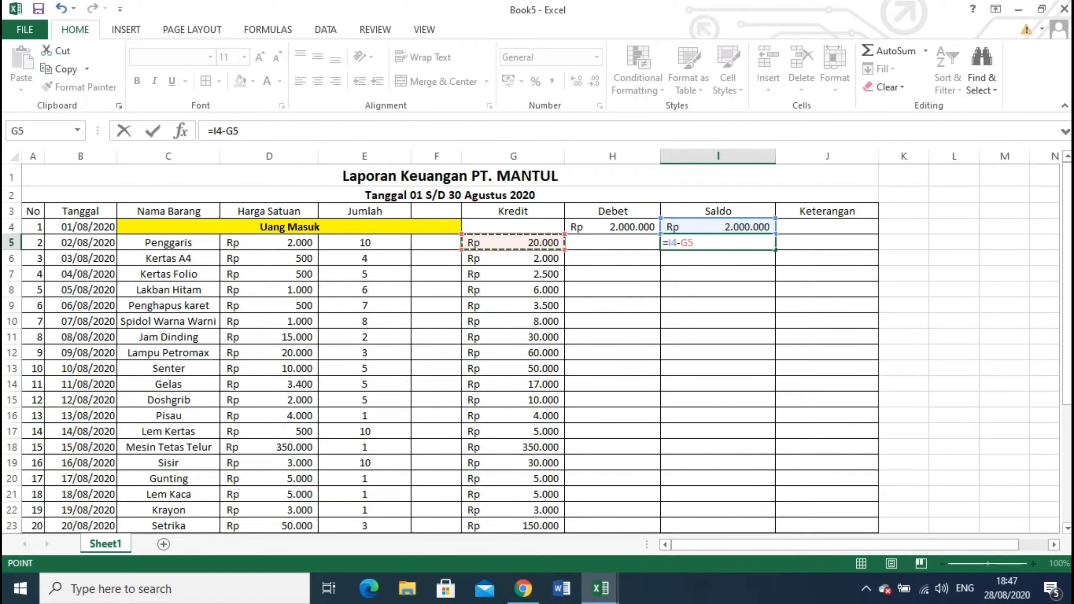
{"action": "key", "text": "Return"}
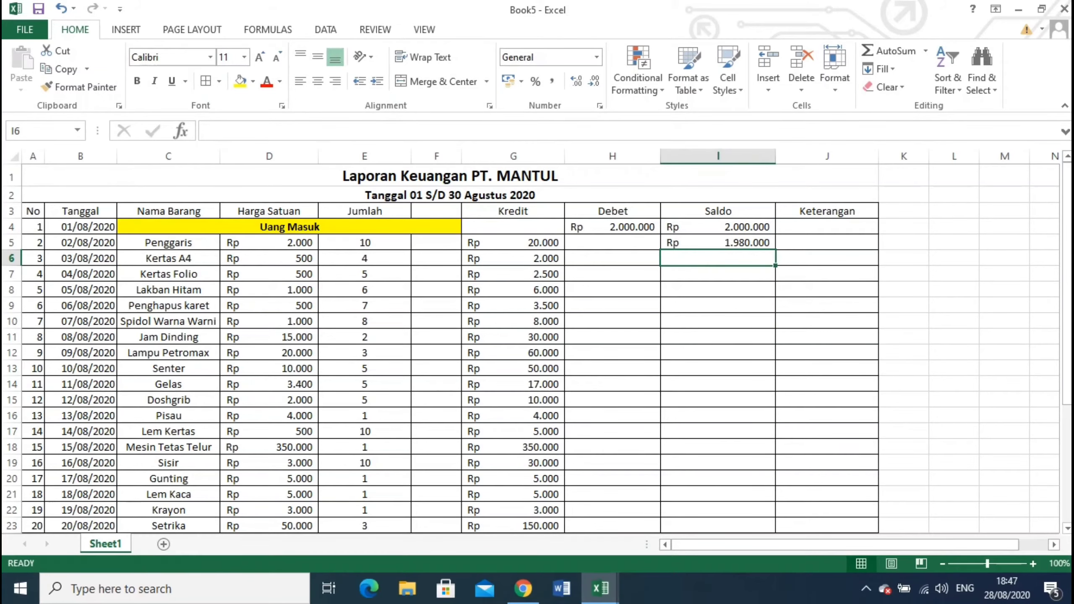
{"action": "left_click", "coordinate": [718, 242]}
{"action": "left_click_drag", "start_coordinate": [775, 249], "coordinate": [776, 510]}
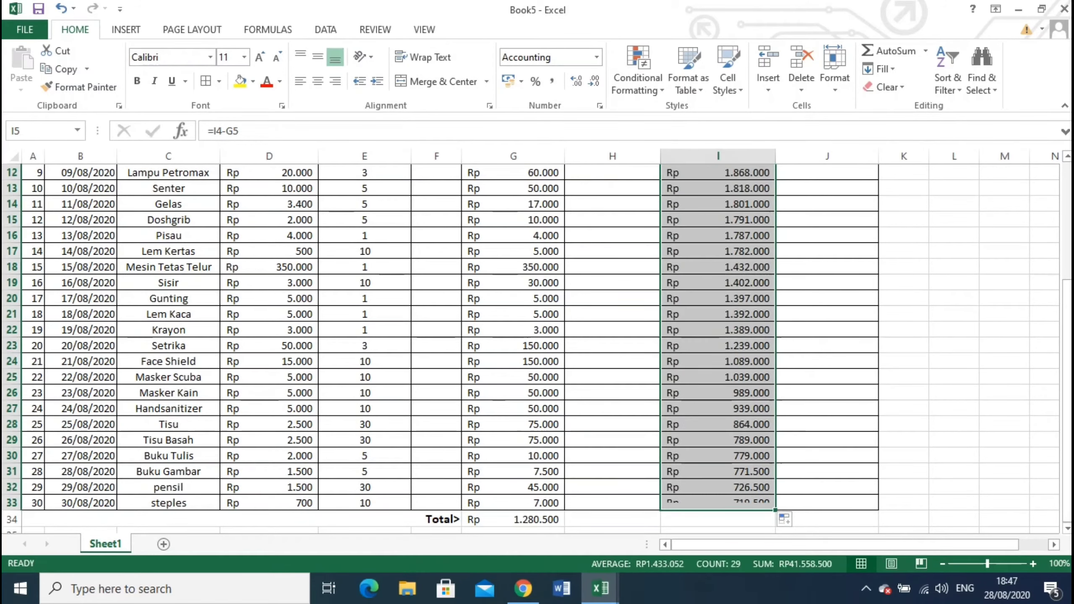
{"action": "left_click", "coordinate": [826, 471]}
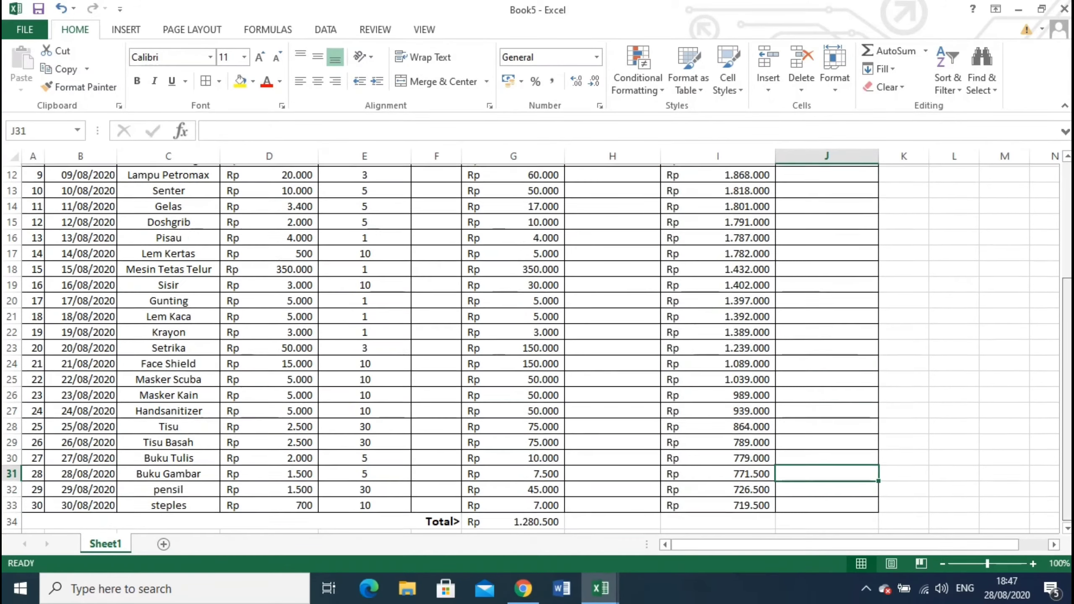
{"action": "scroll", "coordinate": [537, 347], "scroll_direction": "up", "scroll_amount": 3}
{"action": "scroll", "coordinate": [537, 347], "scroll_direction": "up", "scroll_amount": 1}
{"action": "scroll", "coordinate": [537, 347], "scroll_direction": "down", "scroll_amount": 1}
{"action": "scroll", "coordinate": [537, 347], "scroll_direction": "down", "scroll_amount": 3}
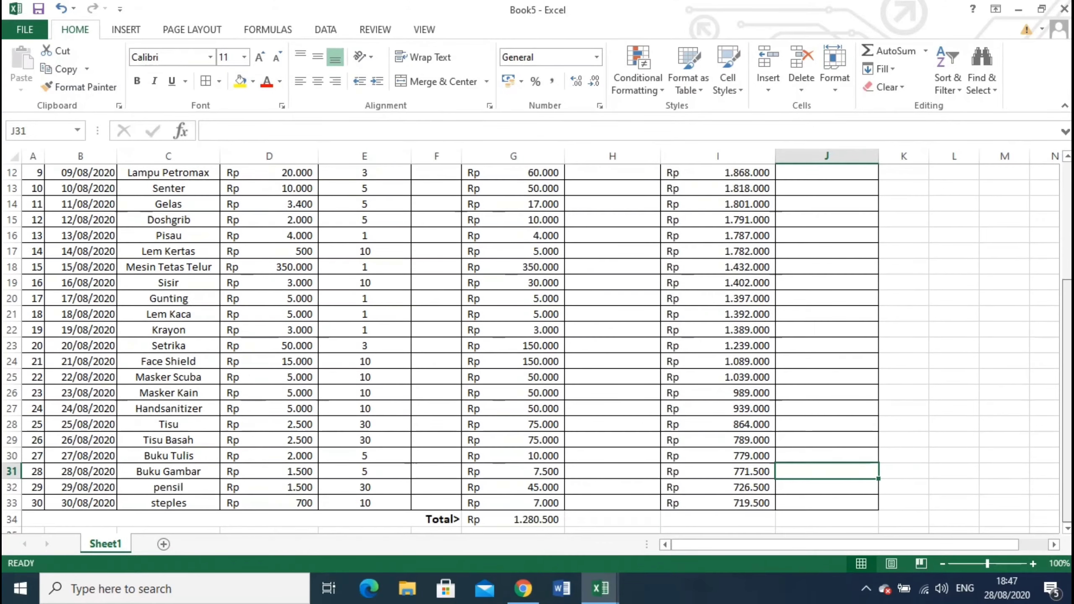
Enter =H4 in H34 so the Debet total shows Rp 2.000.000.
{"action": "left_click", "coordinate": [612, 519]}
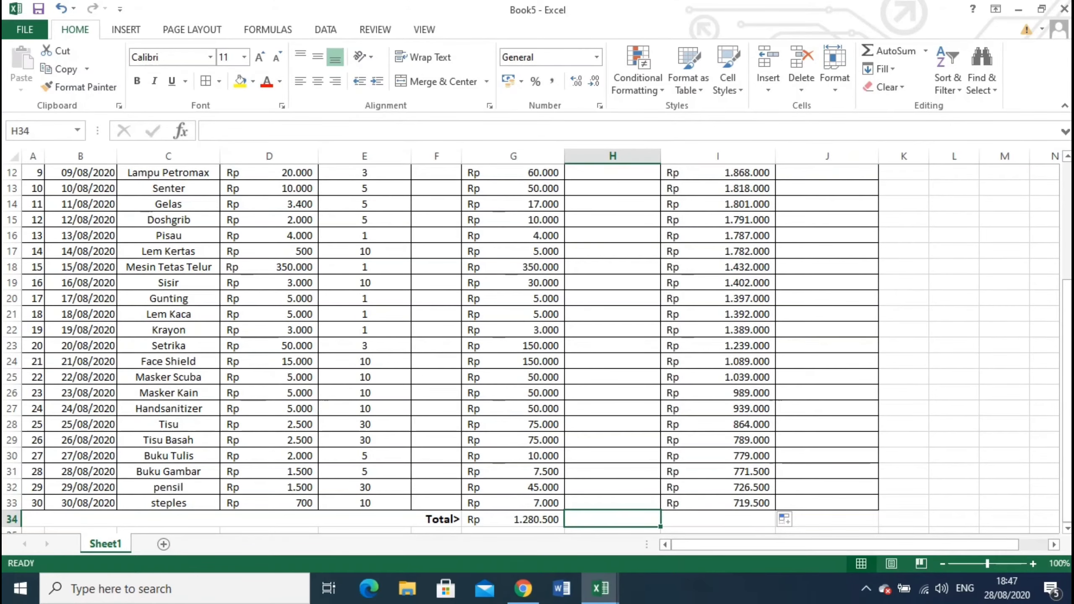
{"action": "type", "text": "="}
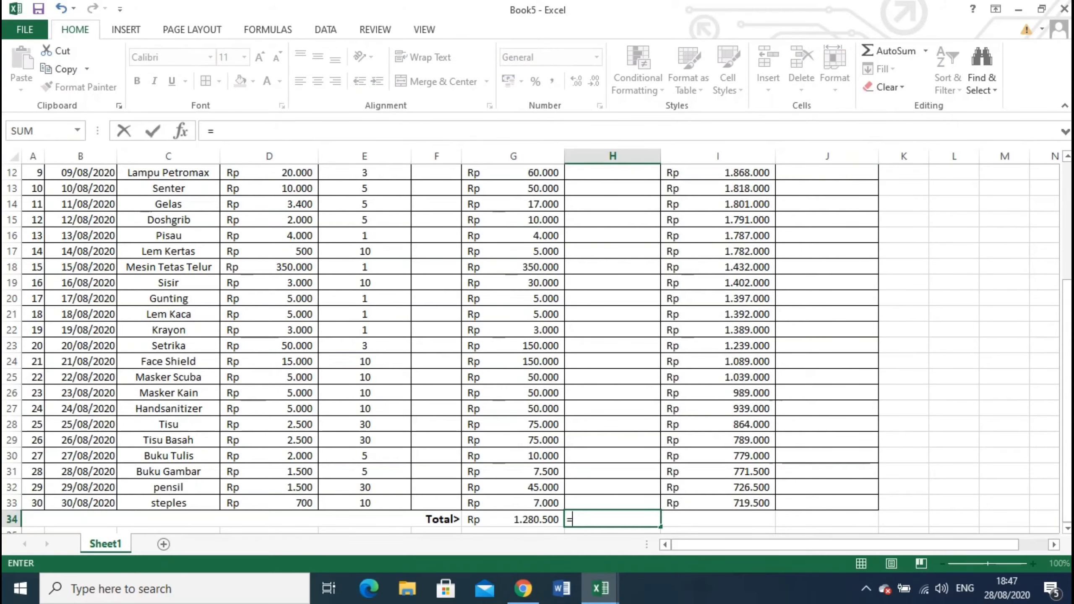
{"action": "scroll", "coordinate": [537, 347], "scroll_direction": "up", "scroll_amount": 4}
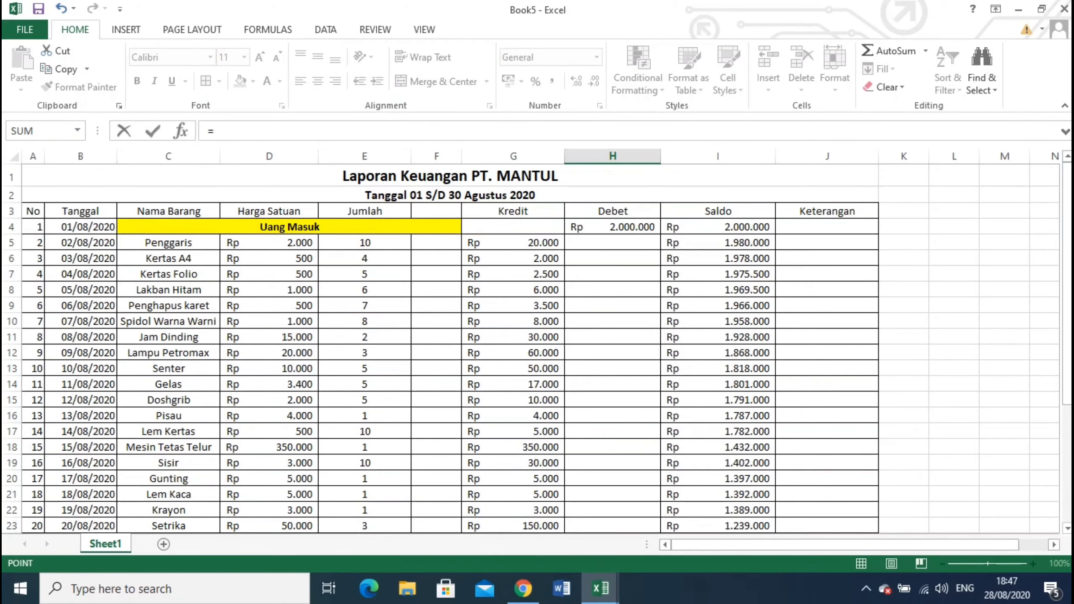
{"action": "left_click", "coordinate": [613, 227]}
{"action": "key", "text": "Return"}
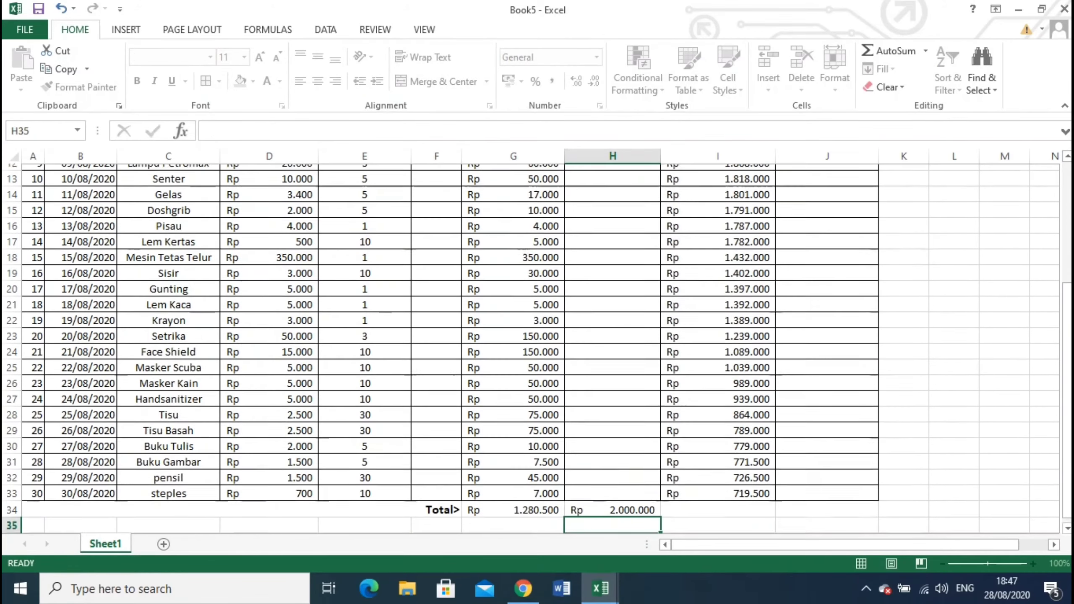
Enter =H34-G34 in I34 for the final balance of Rp 719.500.
{"action": "left_click", "coordinate": [718, 503]}
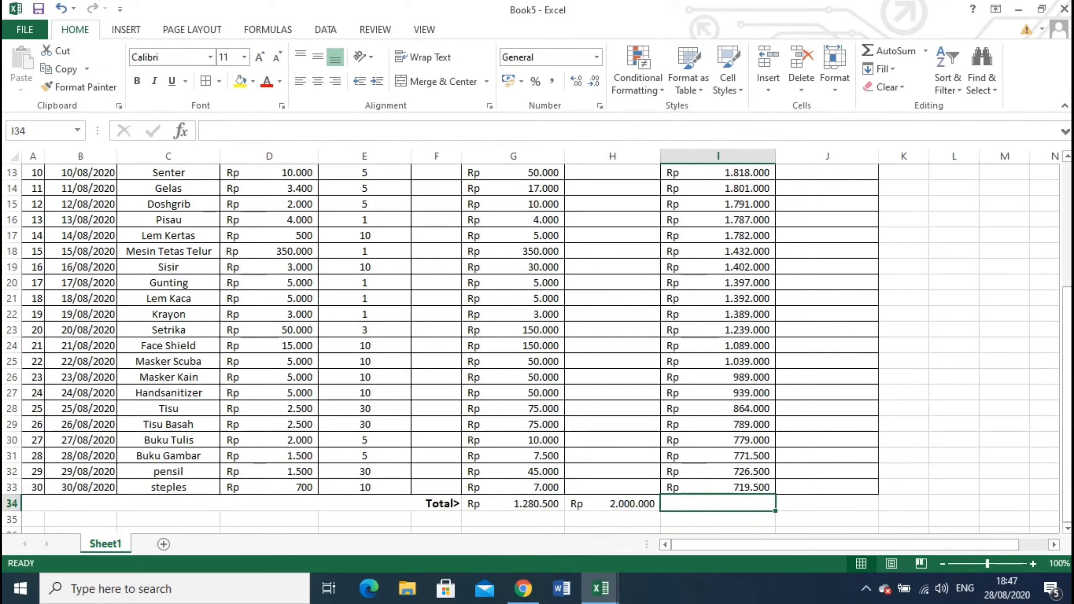
{"action": "type", "text": "="}
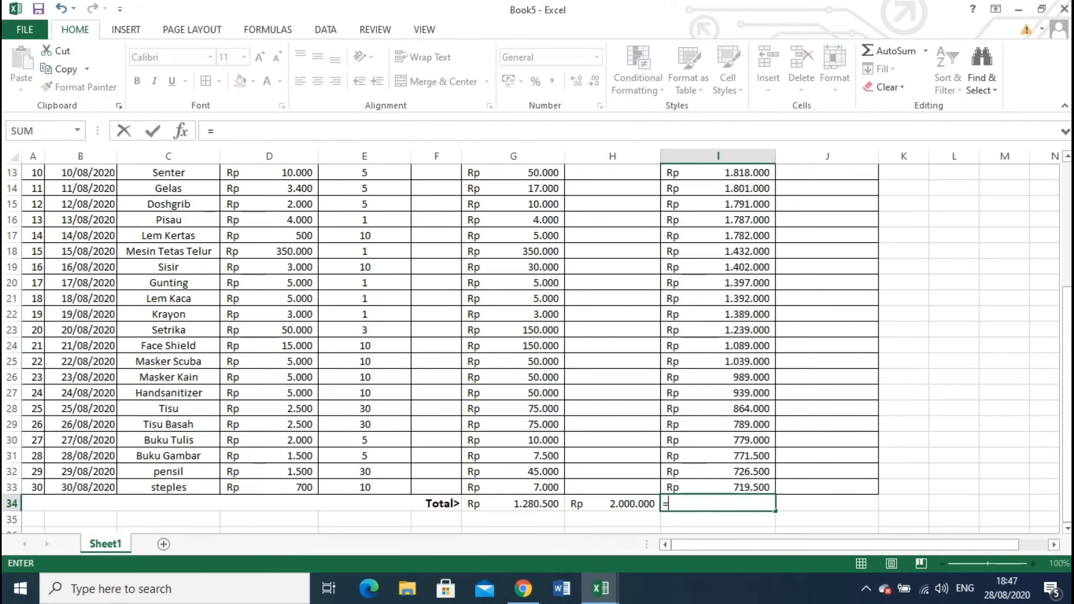
{"action": "key", "text": "Left"}
{"action": "type", "text": "-"}
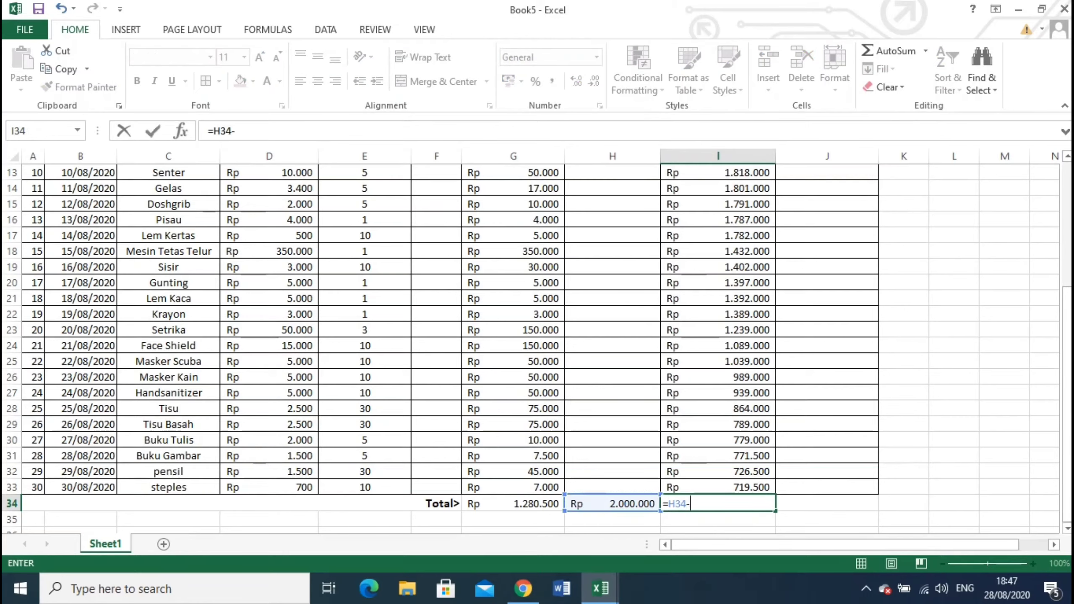
{"action": "key", "text": "Left"}
{"action": "key", "text": "Left"}
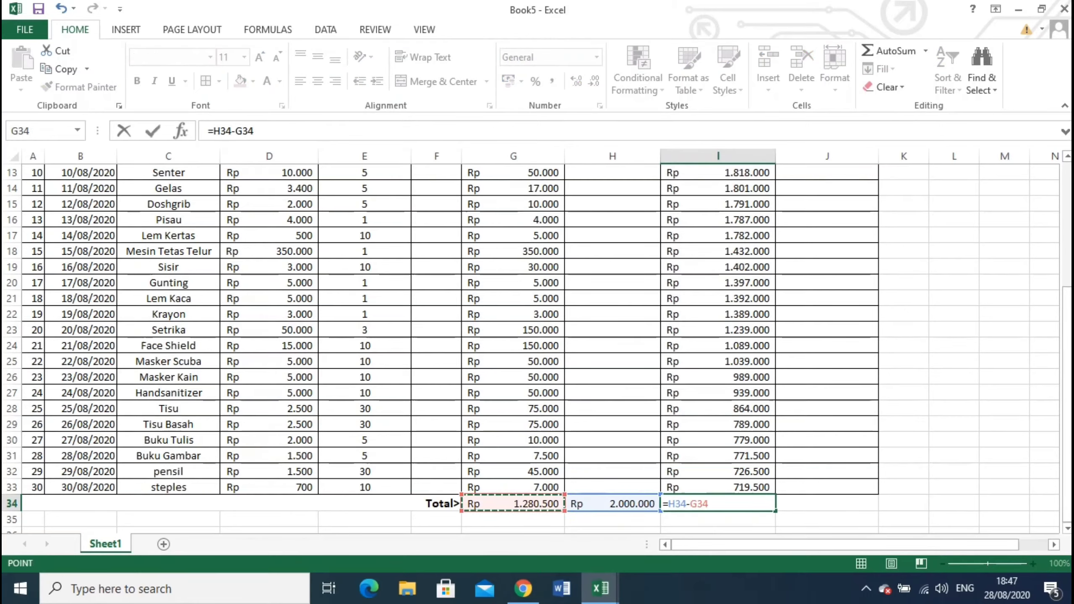
{"action": "key", "text": "Return"}
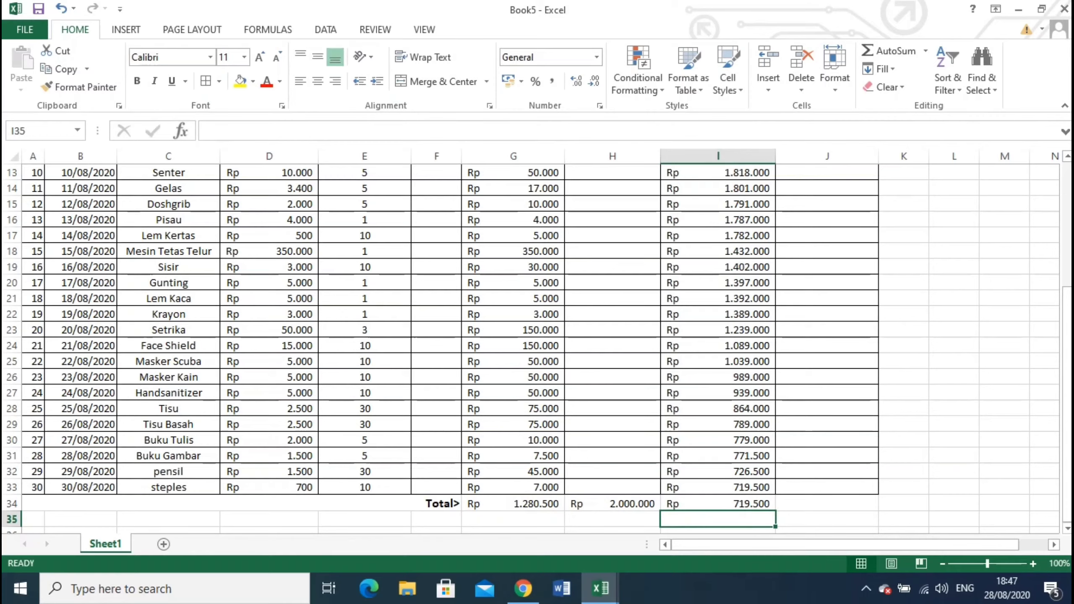
Make the three totals in G34:I34 bold.
{"action": "mouse_move", "coordinate": [514, 503]}
{"action": "left_mouse_down"}
{"action": "mouse_move", "coordinate": [612, 488]}
{"action": "mouse_move", "coordinate": [718, 504]}
{"action": "left_mouse_up"}
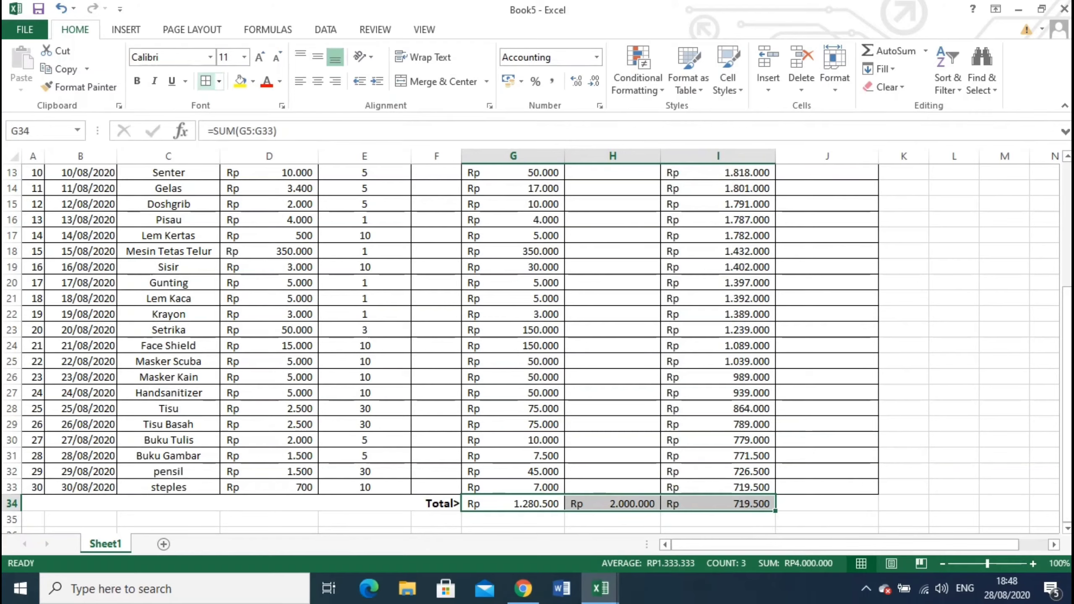
{"action": "left_click", "coordinate": [514, 488]}
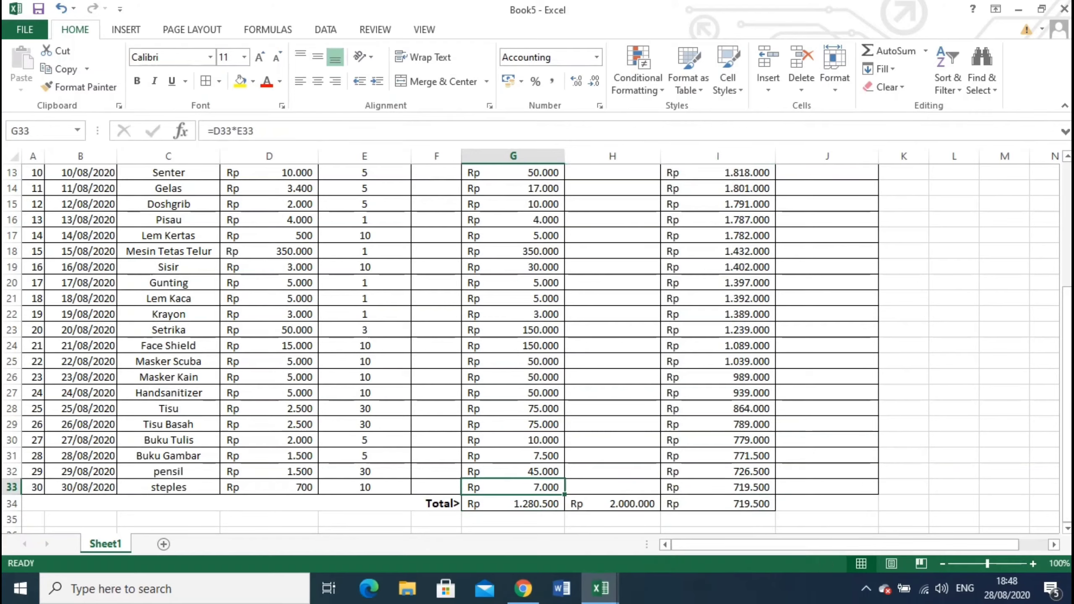
{"action": "key", "text": "Down"}
{"action": "key", "text": "shift+Right"}
{"action": "key", "text": "shift+Right"}
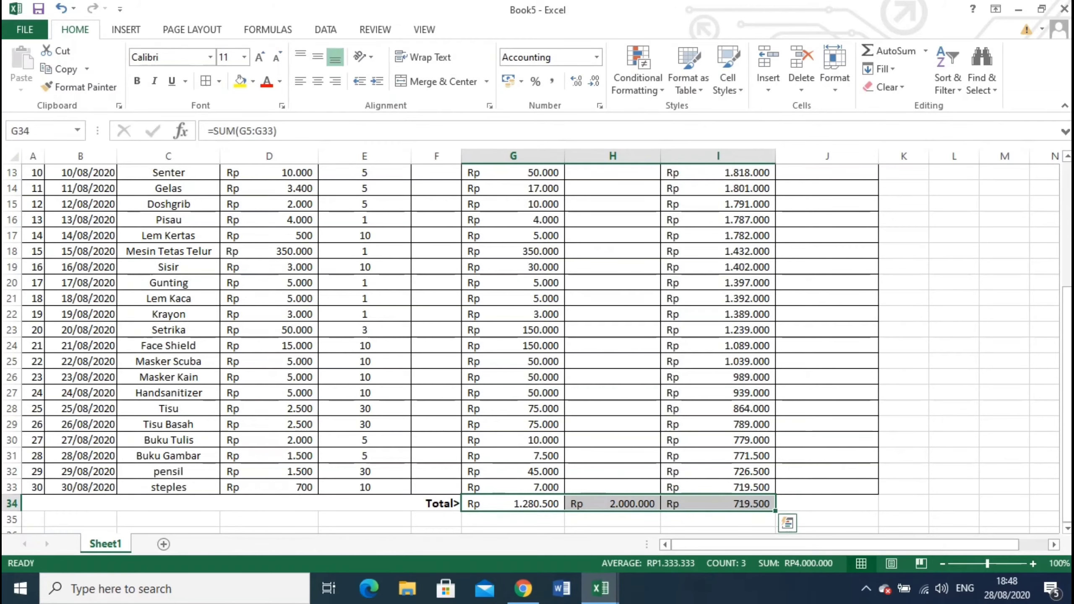
{"action": "key", "text": "ctrl+b"}
Increase the totals' font size one step, undoing the accidental size change elsewhere.
{"action": "left_click", "coordinate": [788, 522]}
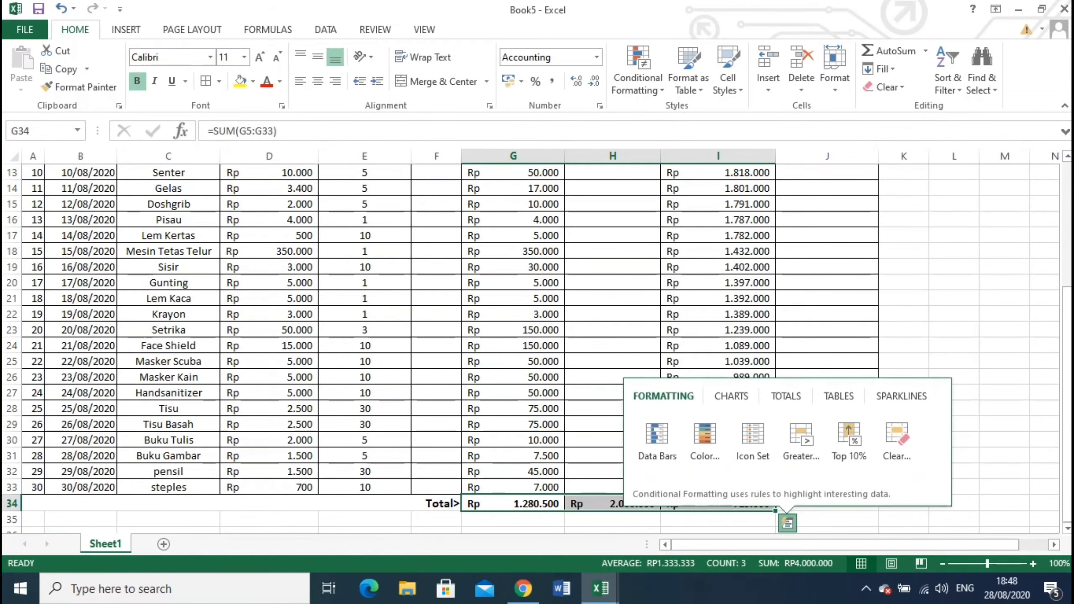
{"action": "left_click", "coordinate": [514, 283]}
{"action": "left_click", "coordinate": [259, 57]}
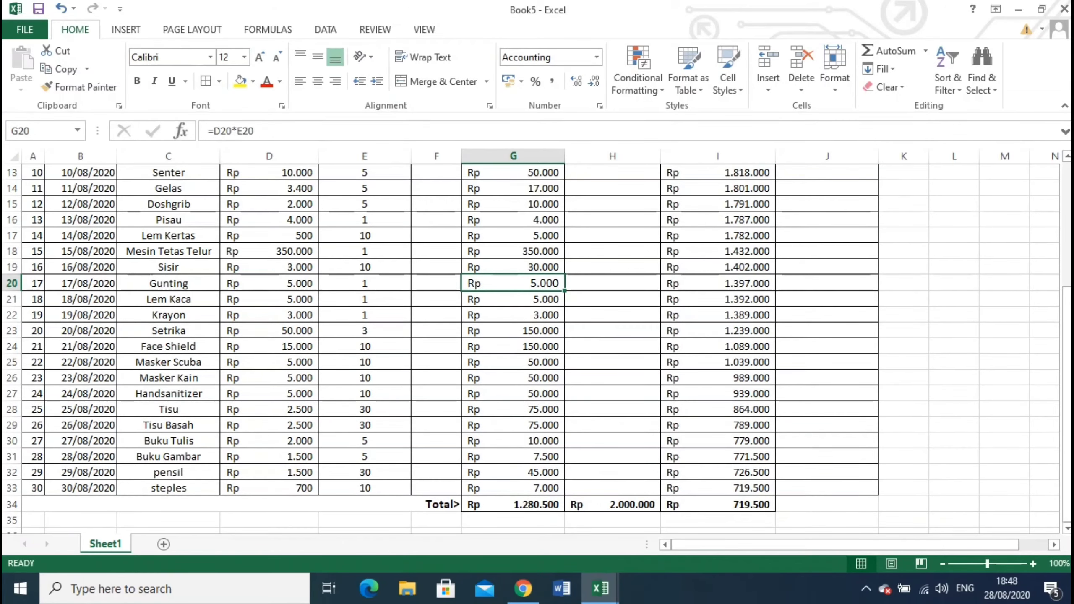
{"action": "key", "text": "ctrl+z"}
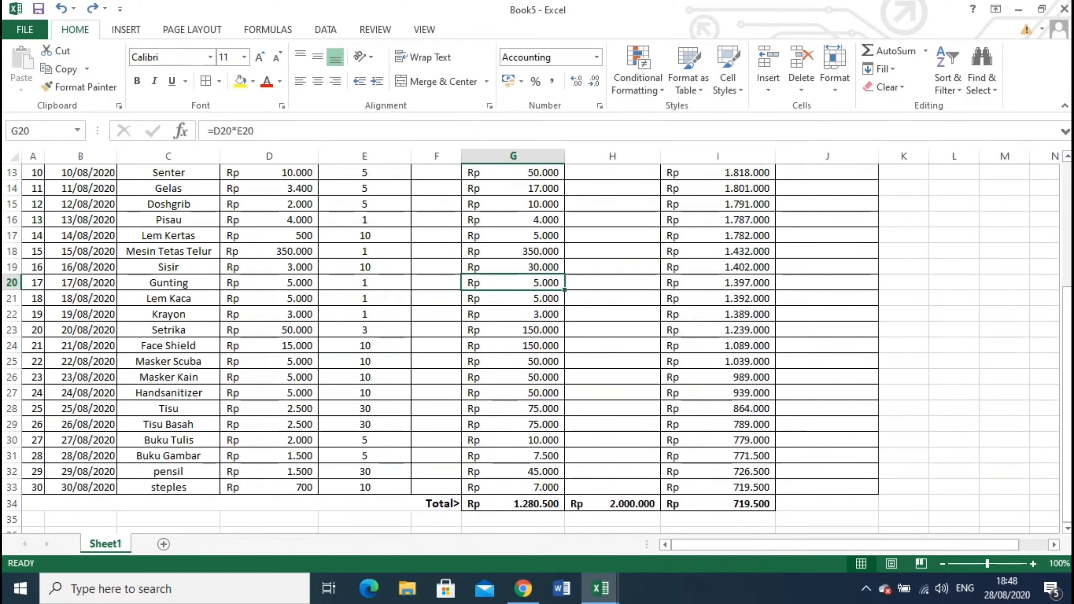
{"action": "left_click_drag", "start_coordinate": [514, 503], "coordinate": [718, 504]}
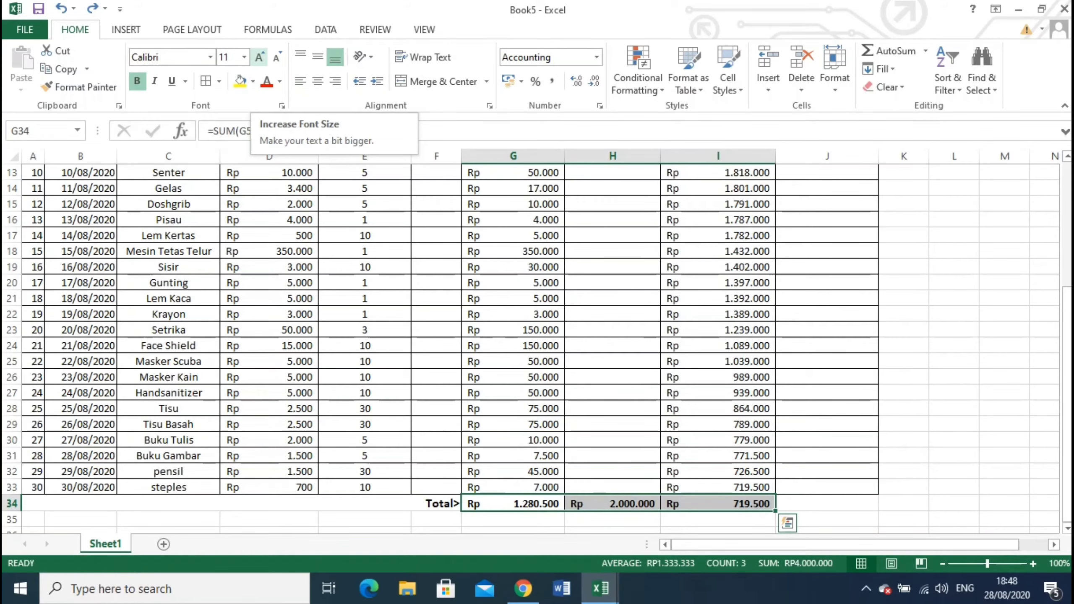
{"action": "left_click", "coordinate": [260, 57]}
{"action": "left_click", "coordinate": [718, 330]}
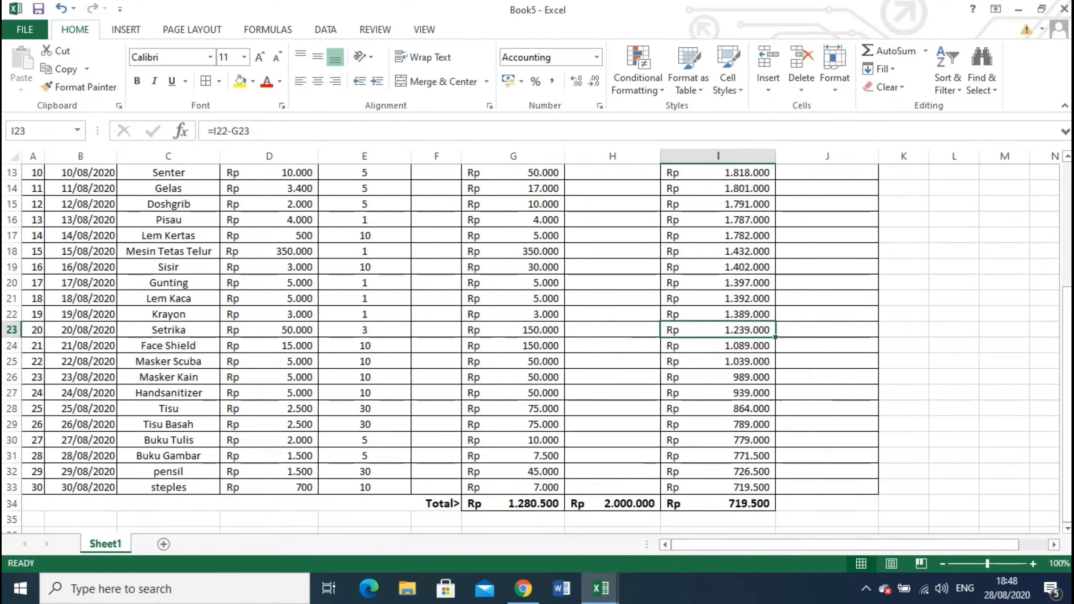
{"action": "scroll", "coordinate": [537, 347], "scroll_direction": "up", "scroll_amount": 4}
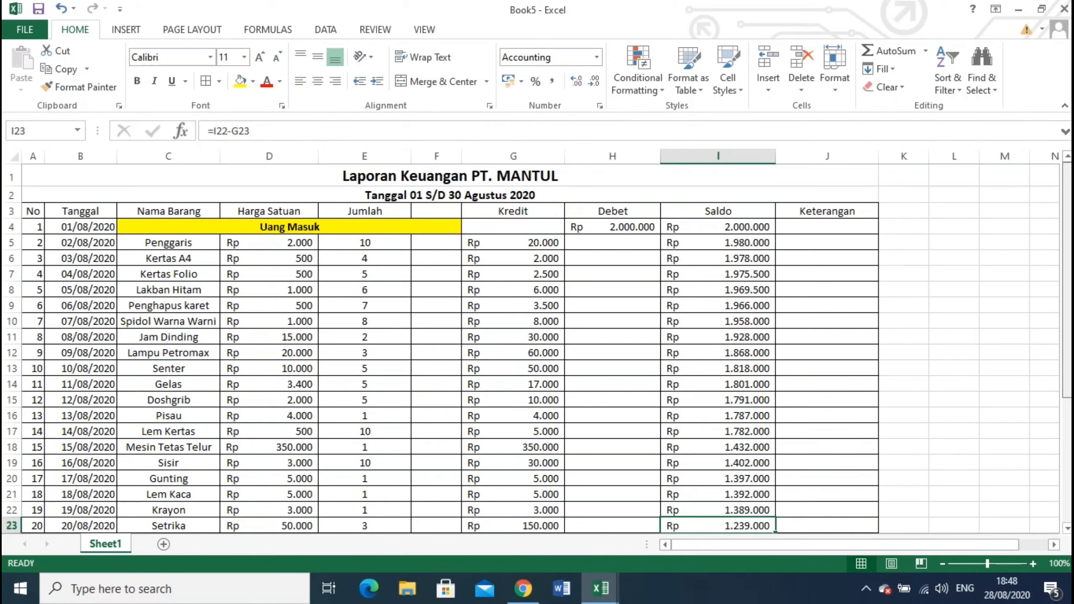
{"action": "left_click", "coordinate": [827, 227]}
{"action": "left_click", "coordinate": [827, 243]}
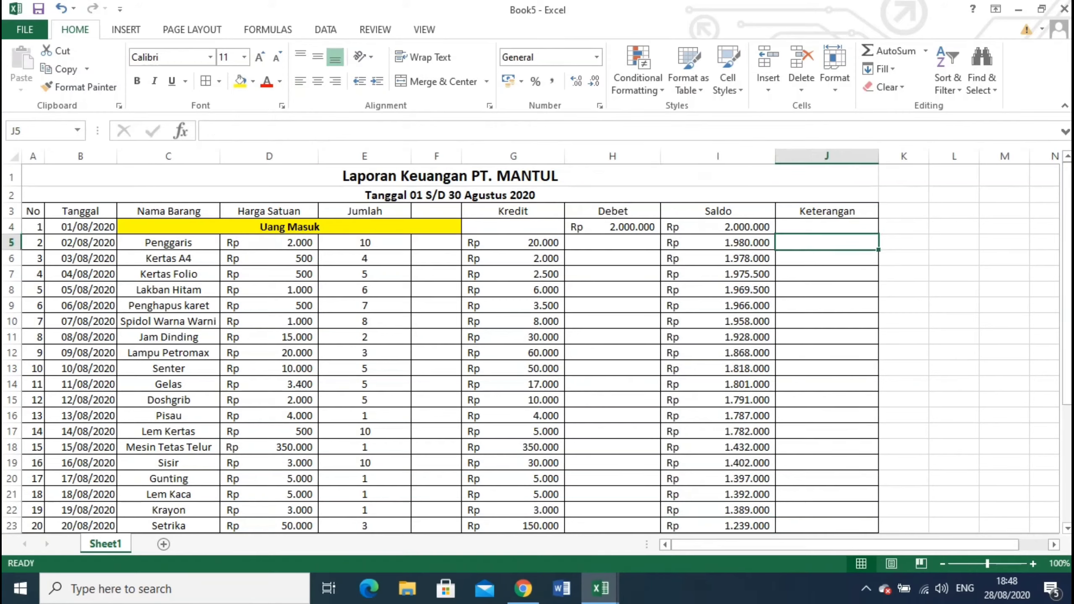
{"action": "type", "text": "Untuk"}
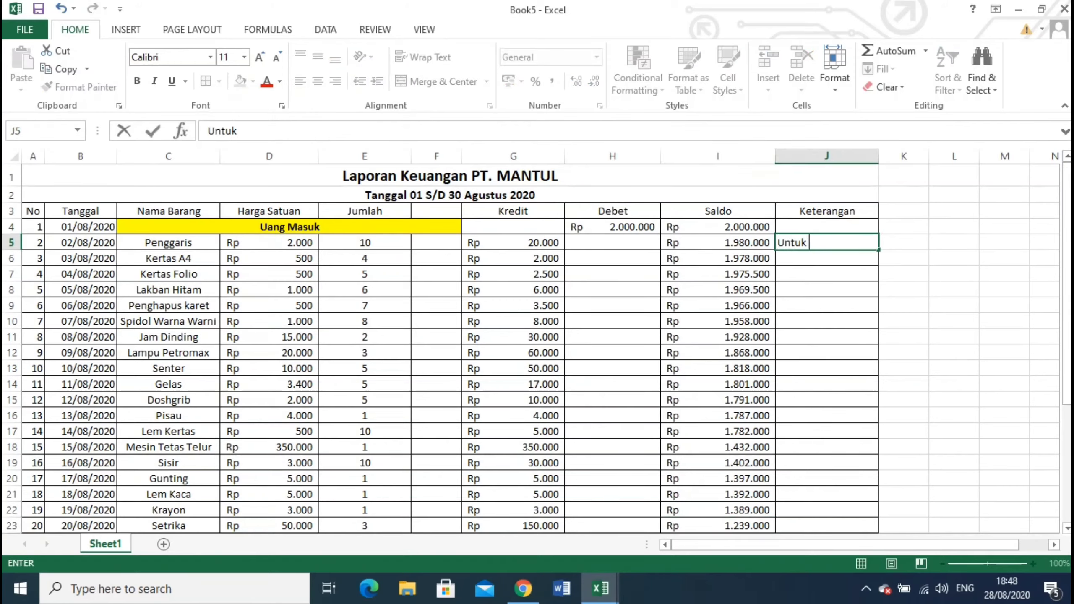
{"action": "type", "text": " siapa"}
{"action": "key", "text": "ctrl+Return"}
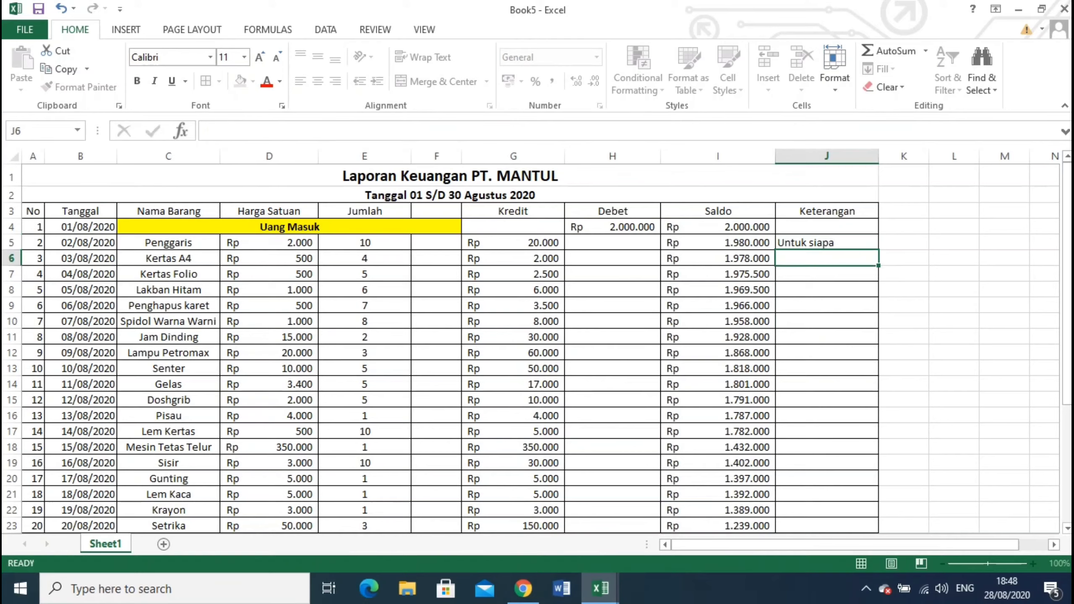
{"action": "key", "text": "BackSpace"}
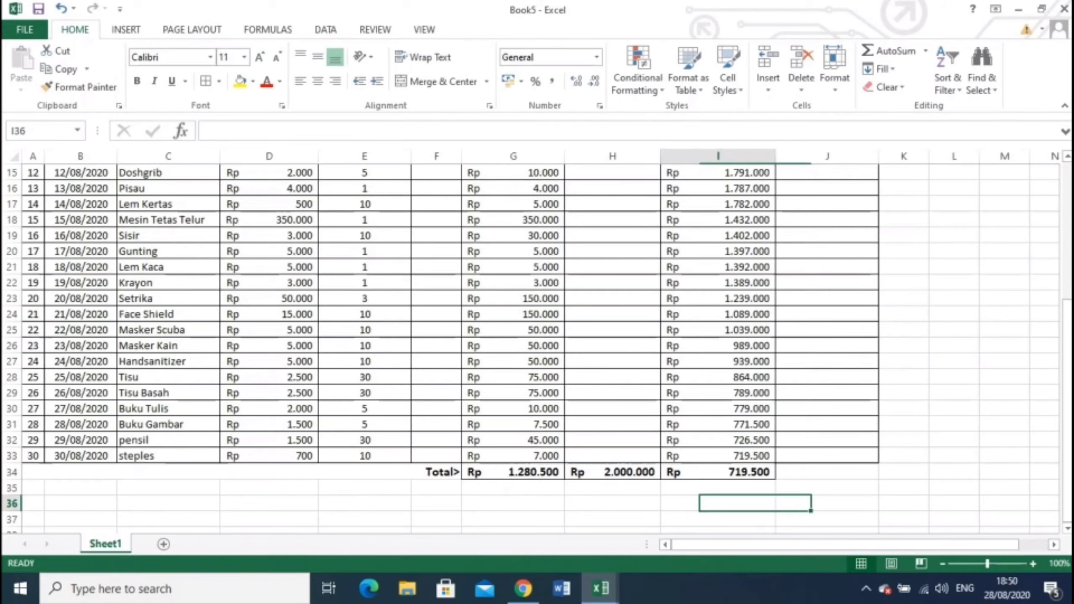
Enter the date line 'Tanggal, 01 September 2020' with 'Prepared By' beneath it.
{"action": "type", "text": "Tanggal"}
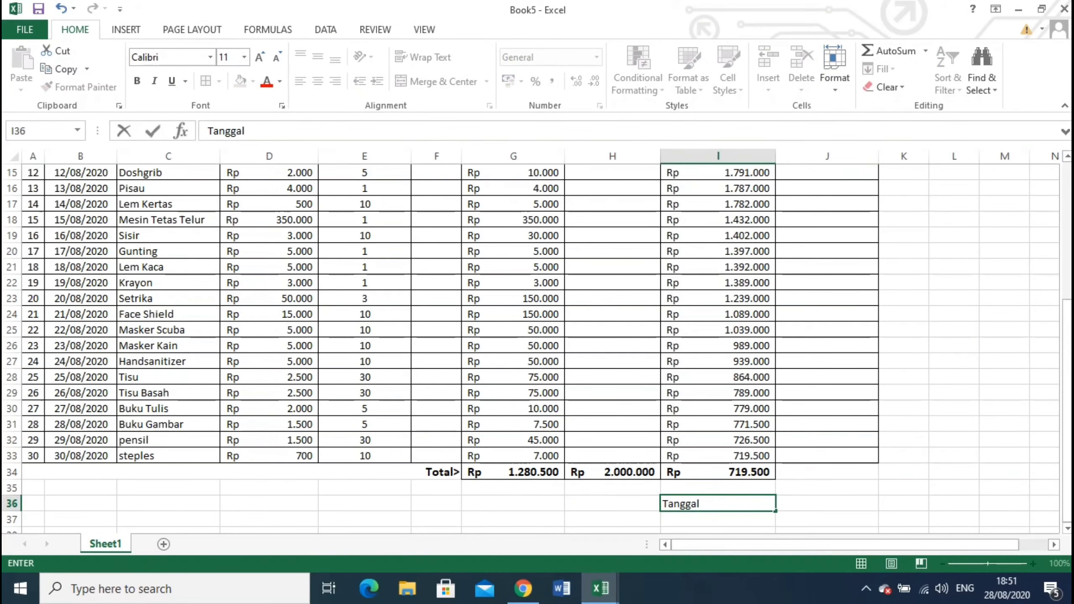
{"action": "type", "text": "01"}
{"action": "key", "text": "BackSpace"}
{"action": "key", "text": "BackSpace"}
{"action": "key", "text": "BackSpace"}
{"action": "type", "text": ", 01 "}
{"action": "type", "text": "Sep"}
{"action": "key", "text": "BackSpace"}
{"action": "type", "text": "ptember 202"}
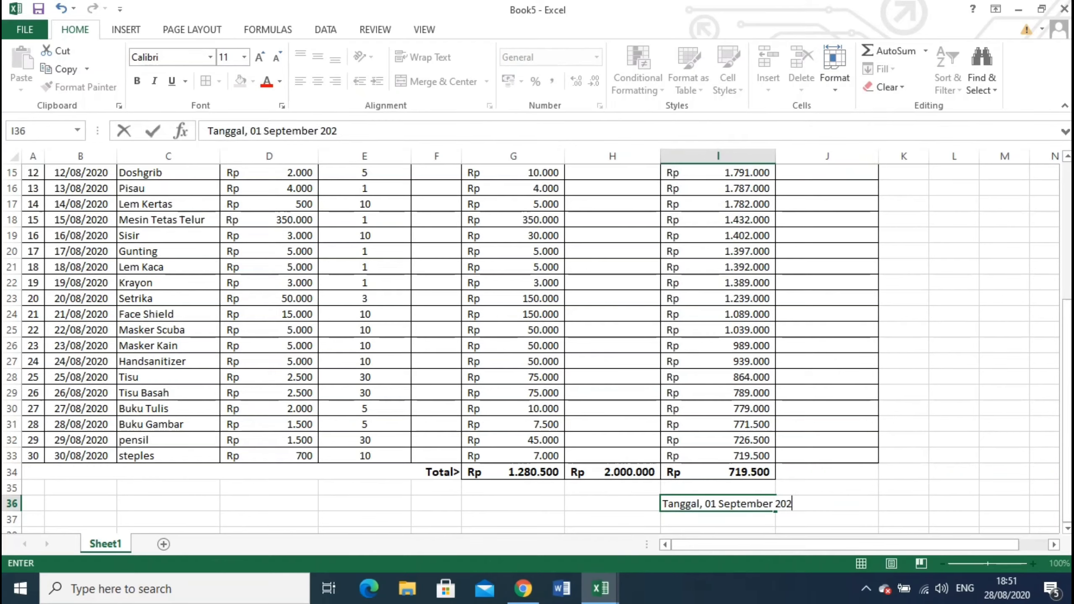
{"action": "type", "text": "0"}
{"action": "key", "text": "Return"}
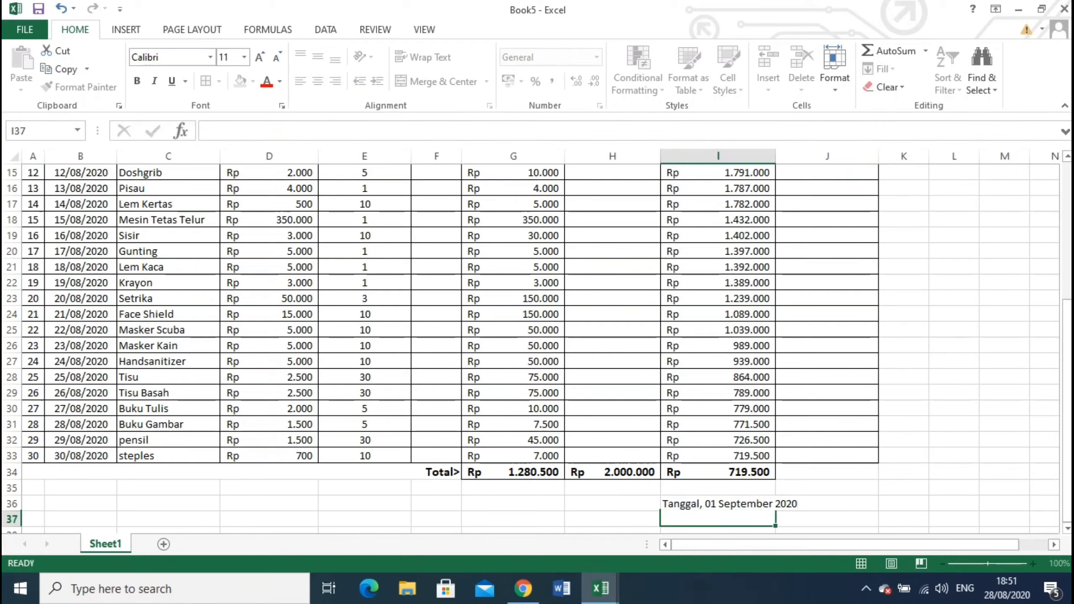
{"action": "type", "text": "P"}
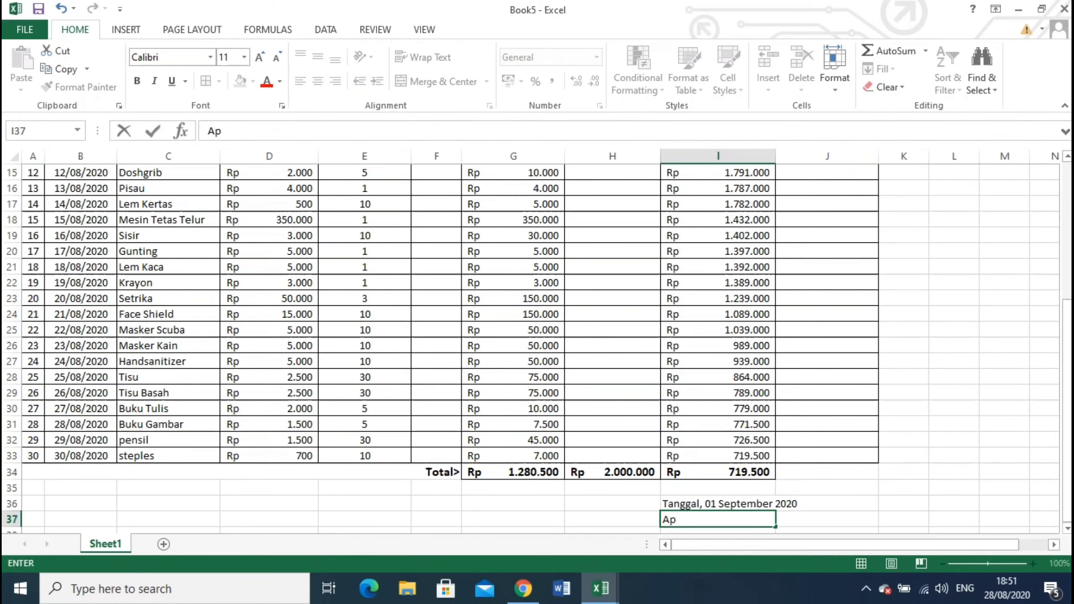
{"action": "key", "text": "BackSpace"}
{"action": "type", "text": "Prepared"}
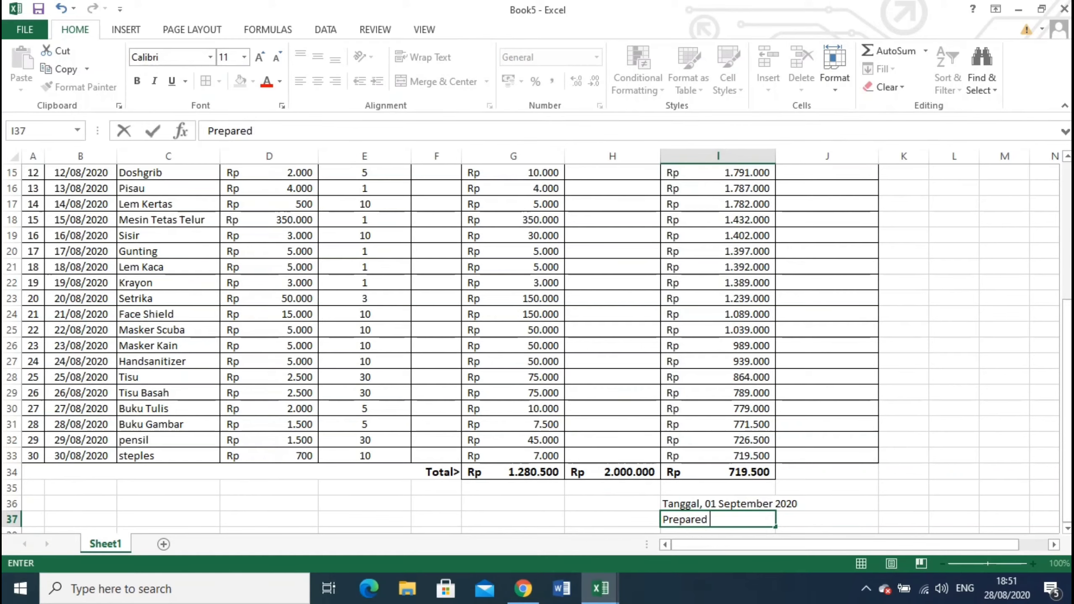
{"action": "type", "text": " By"}
{"action": "key", "text": "Return"}
{"action": "key", "text": "Return"}
{"action": "key", "text": "Return"}
{"action": "key", "text": "Return"}
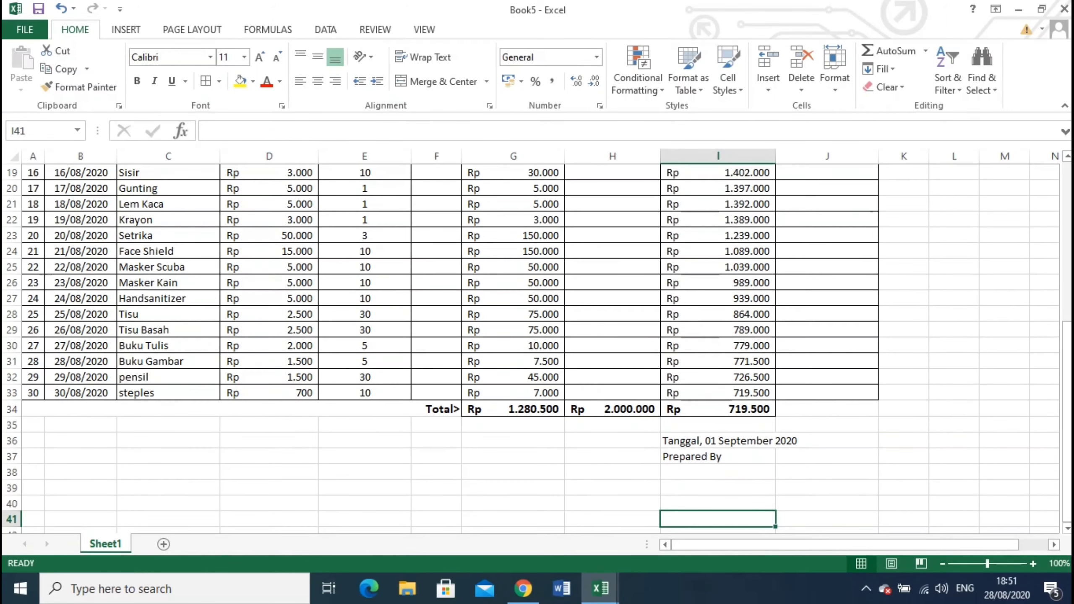
Merge and centre the date line and Prepared By across columns I and J.
{"action": "left_click_drag", "start_coordinate": [719, 441], "coordinate": [829, 440]}
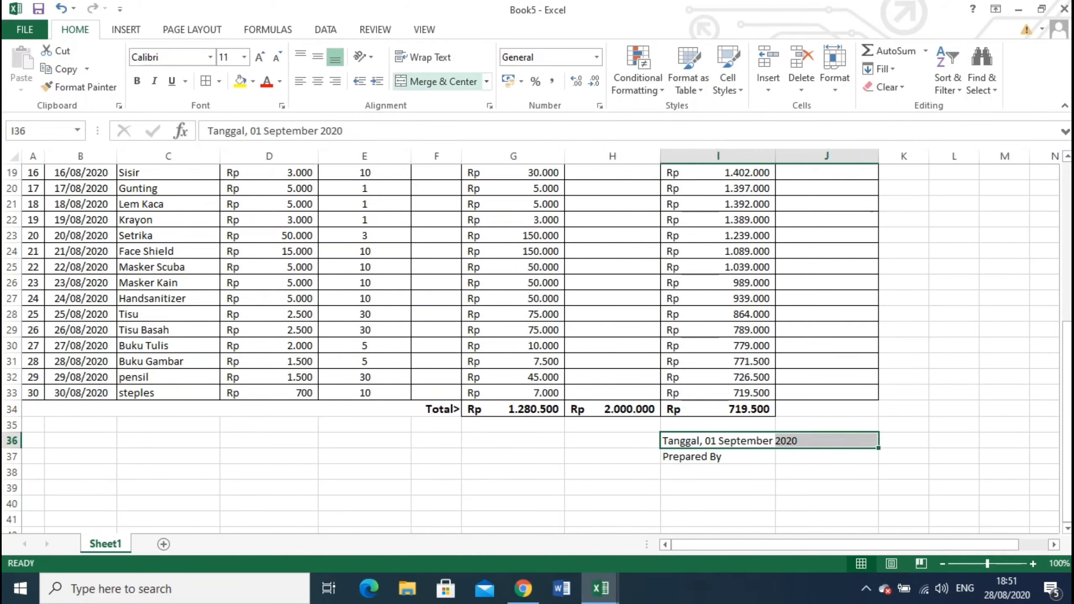
{"action": "left_click", "coordinate": [439, 81]}
{"action": "left_click", "coordinate": [718, 377]}
{"action": "left_click", "coordinate": [718, 457]}
{"action": "left_click_drag", "start_coordinate": [717, 457], "coordinate": [826, 456]}
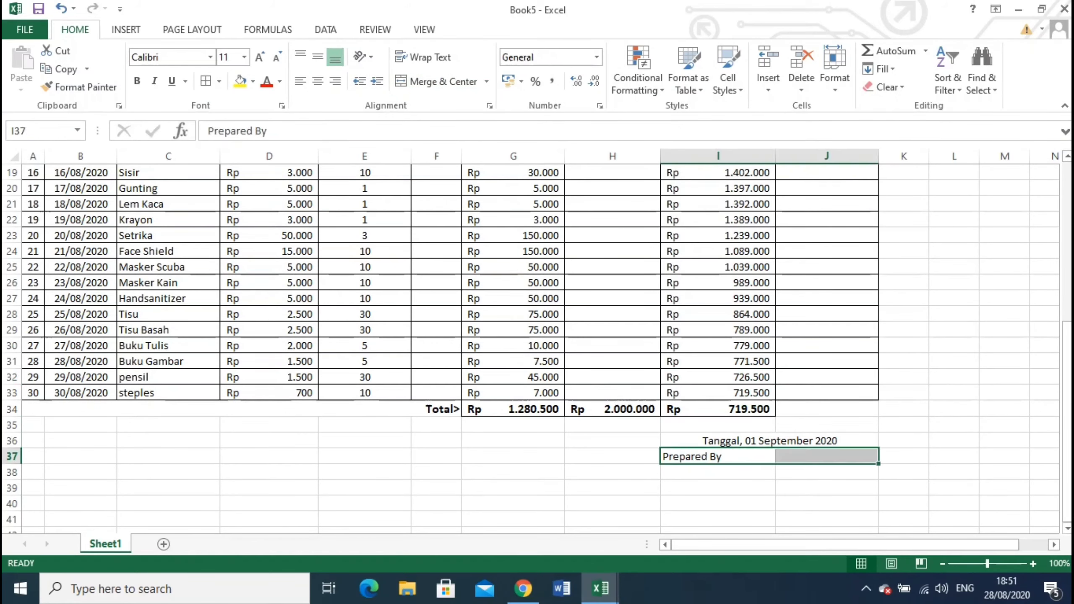
{"action": "left_click", "coordinate": [440, 81]}
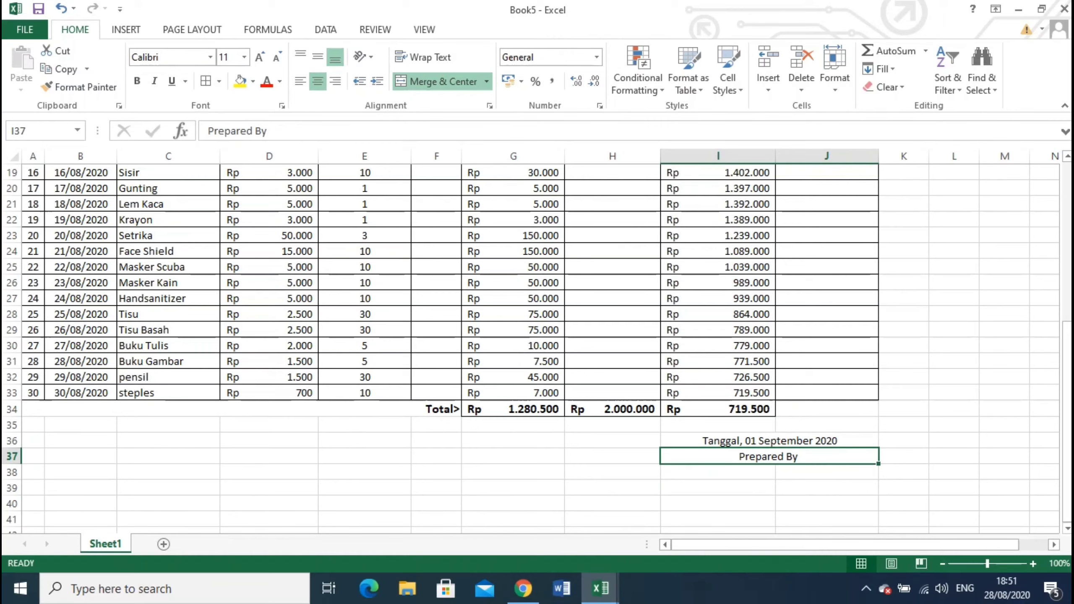
Enter the preparer's name in I40 and merge and centre it across I40:J40.
{"action": "left_click", "coordinate": [718, 503]}
{"action": "type", "text": "Fahmi"}
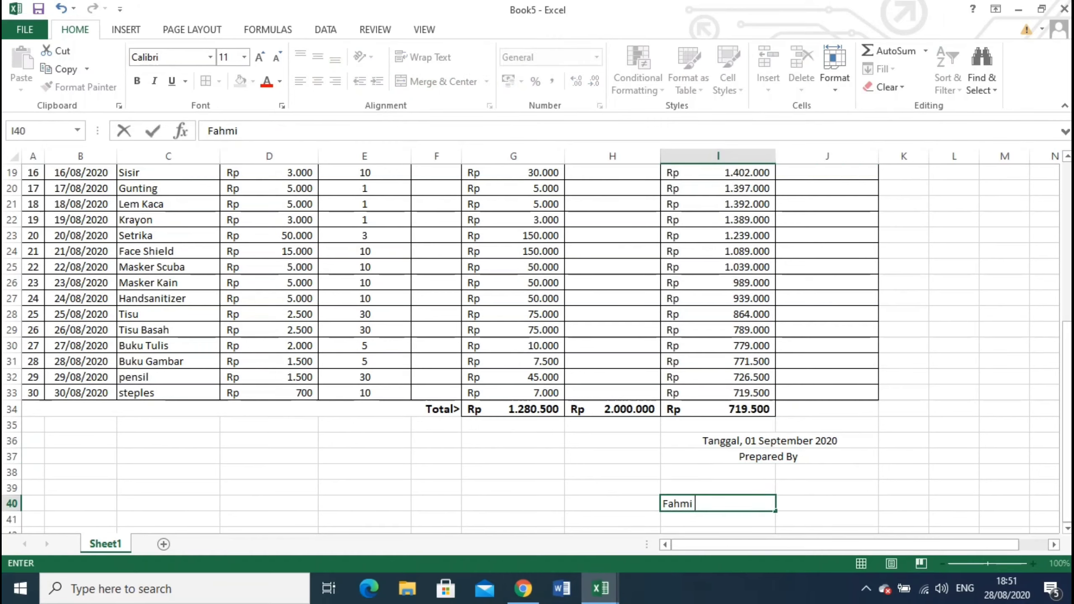
{"action": "type", "text": " Idris"}
{"action": "key", "text": "Return"}
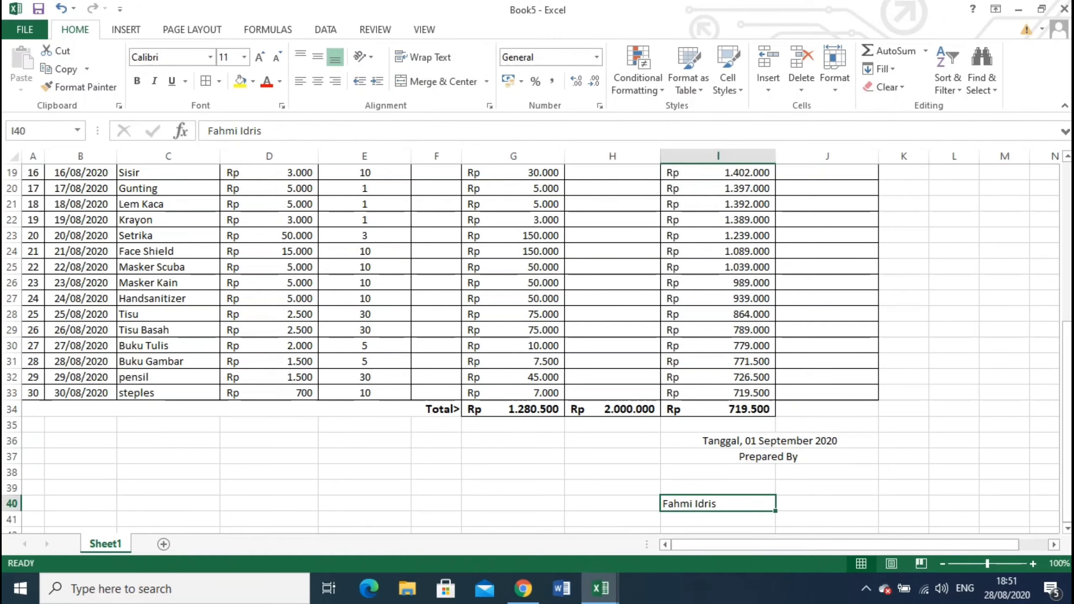
{"action": "left_click_drag", "start_coordinate": [719, 503], "coordinate": [846, 504]}
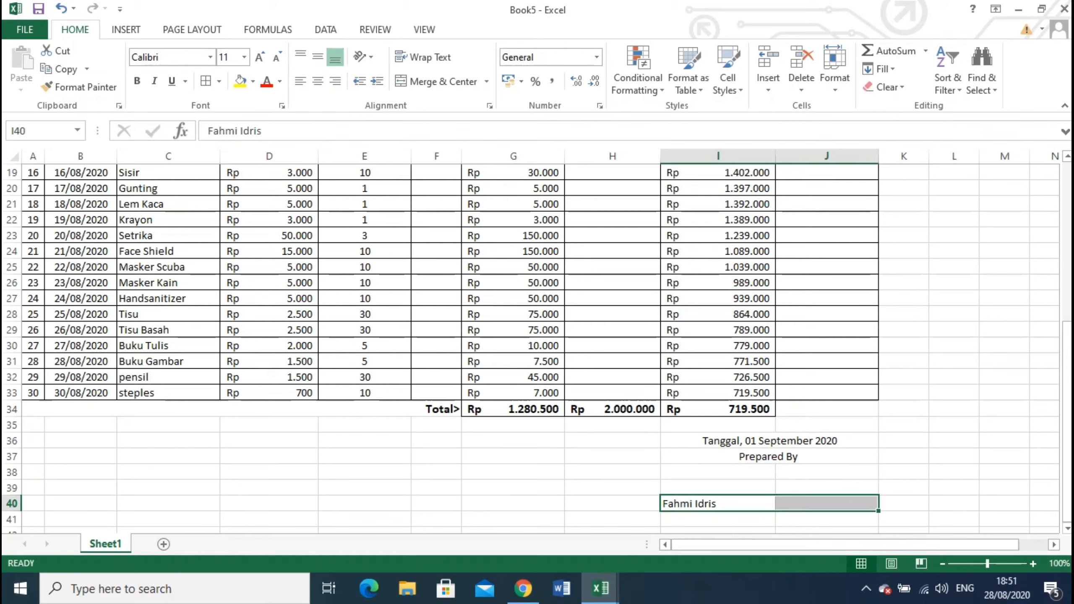
{"action": "left_click", "coordinate": [443, 81]}
{"action": "left_click", "coordinate": [513, 298]}
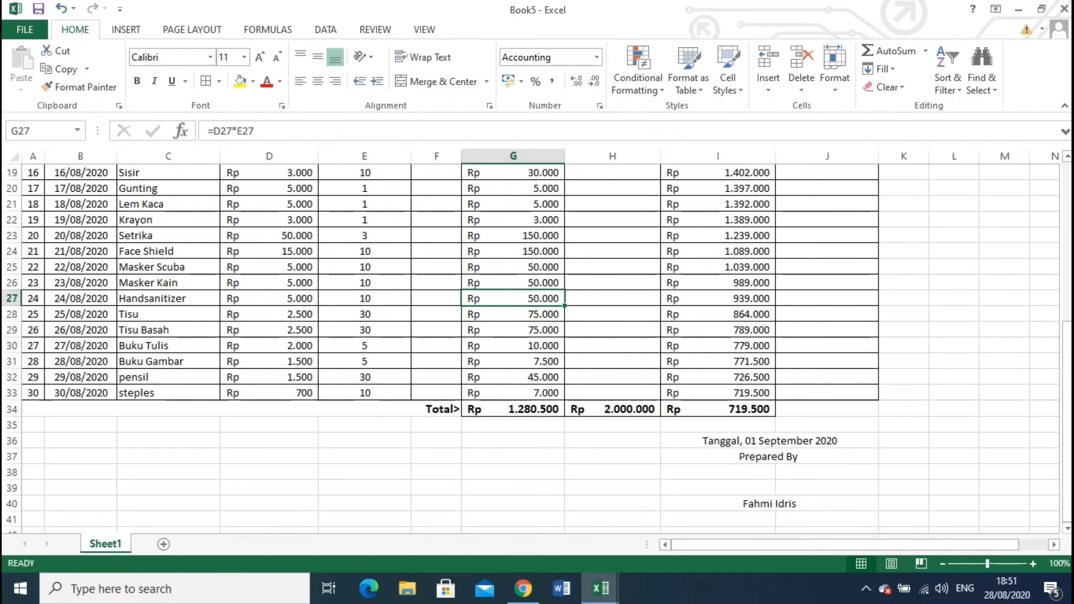
Enter the 'Approver By' label in cell B37.
{"action": "left_click", "coordinate": [80, 441]}
{"action": "type", "text": "a"}
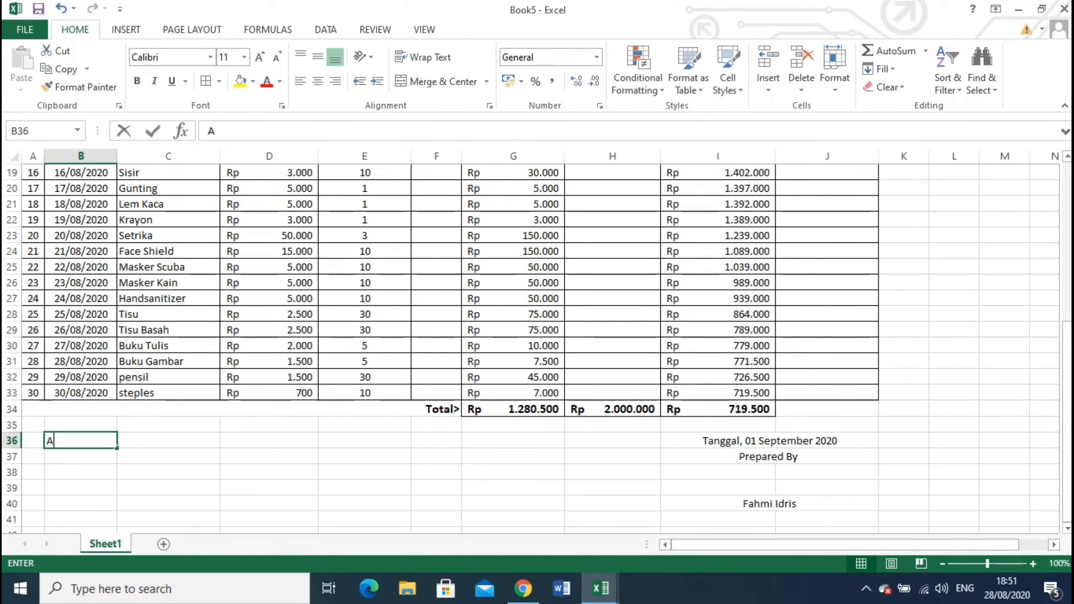
{"action": "key", "text": "BackSpace"}
{"action": "key", "text": "Return"}
{"action": "type", "text": "A"}
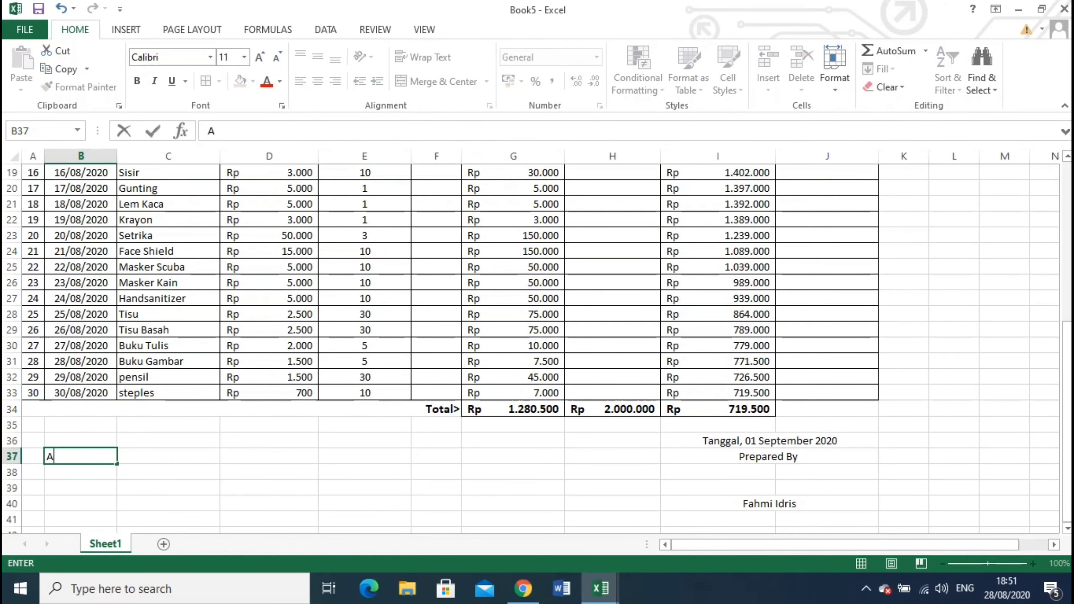
{"action": "type", "text": "pprover"}
{"action": "type", "text": " By"}
{"action": "key", "text": "Return"}
{"action": "key", "text": "Return"}
Type a trial 'Site Manager' title in B38, then clear it.
{"action": "left_click", "coordinate": [80, 472]}
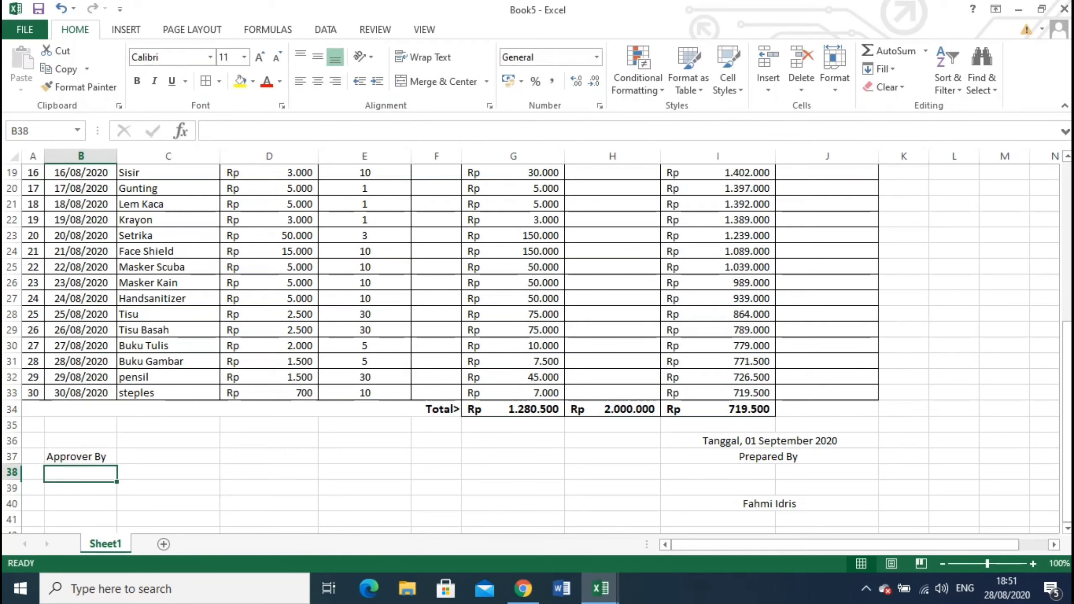
{"action": "type", "text": "Site Manager"}
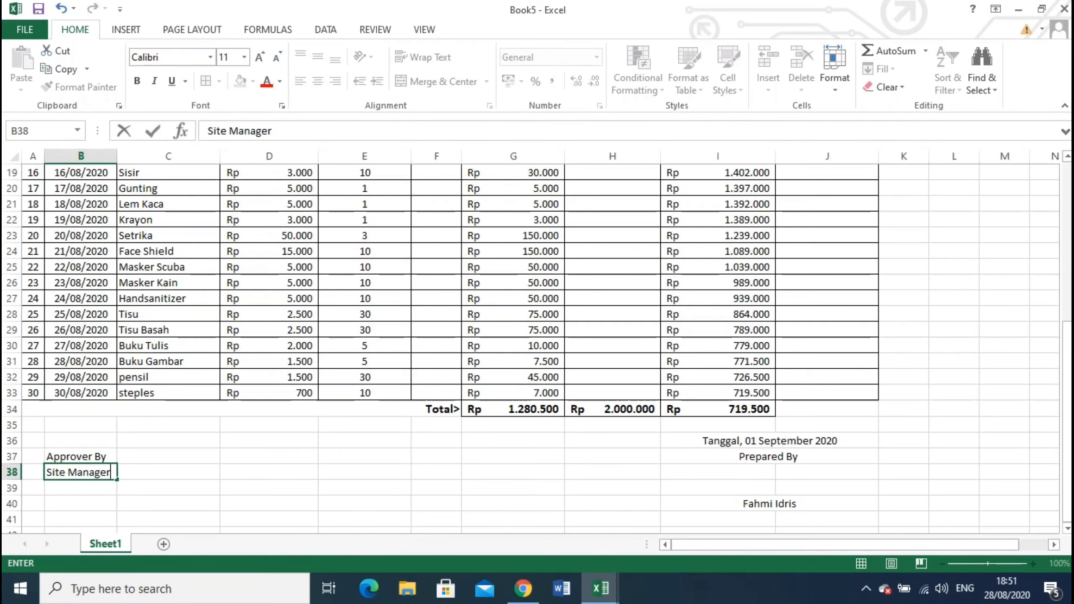
{"action": "key", "text": "Return"}
{"action": "key", "text": "Return"}
{"action": "key", "text": "Return"}
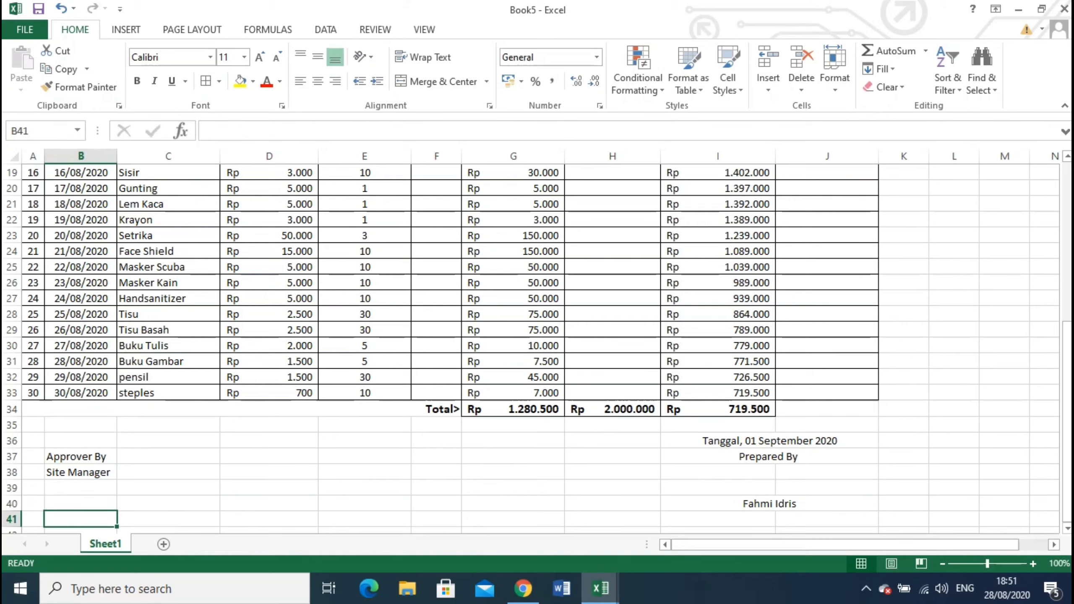
{"action": "key", "text": "Up"}
{"action": "key", "text": "Up"}
{"action": "key", "text": "Up"}
{"action": "key", "text": "Delete"}
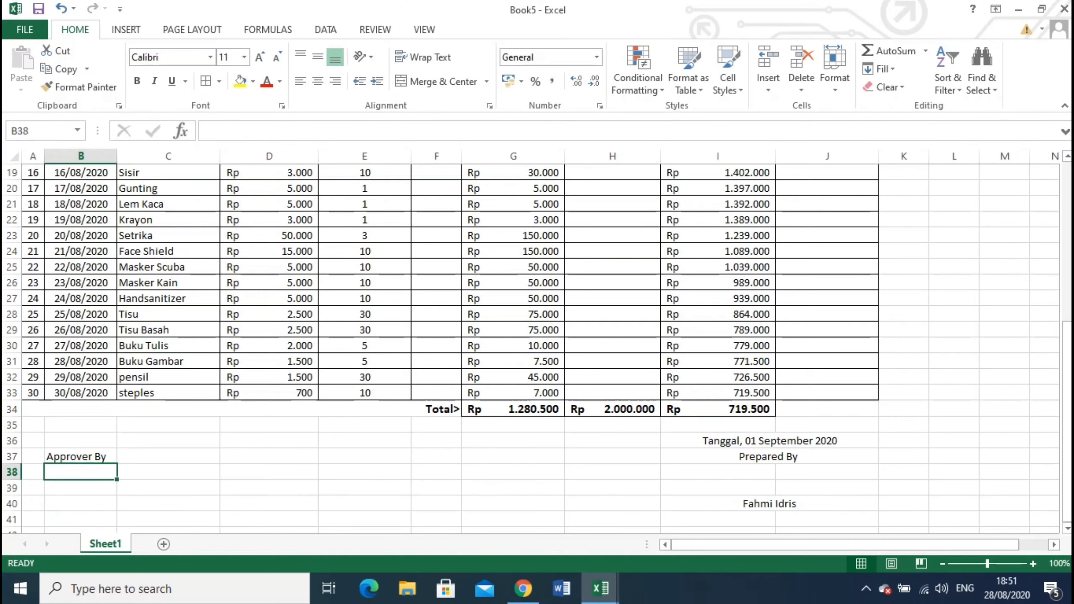
Enter the approver's name in cell B40.
{"action": "key", "text": "Right"}
{"action": "key", "text": "Right"}
{"action": "key", "text": "Down"}
{"action": "key", "text": "Left"}
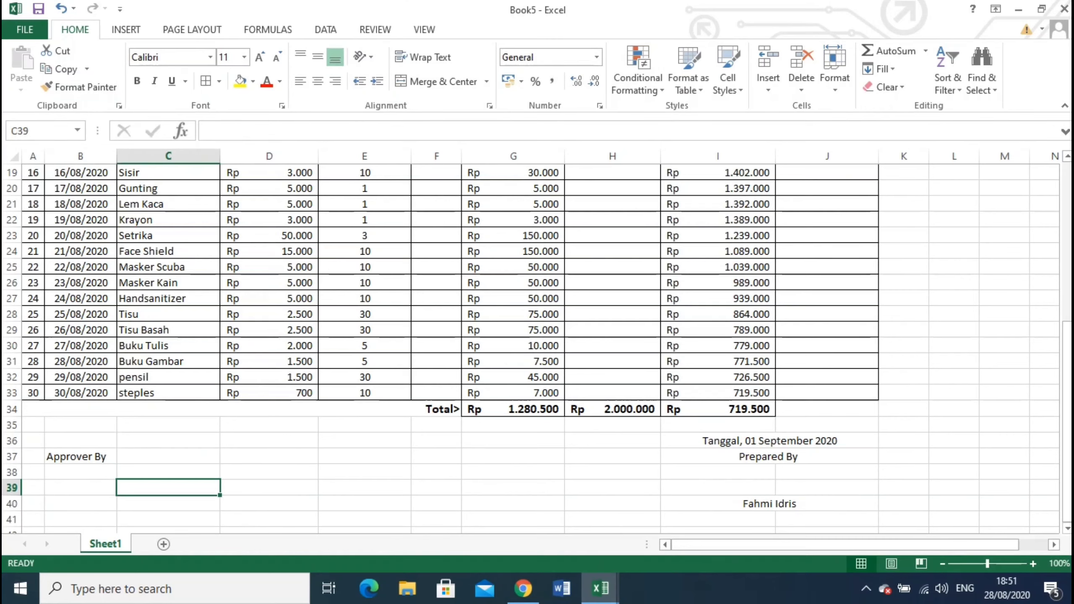
{"action": "key", "text": "Left"}
{"action": "key", "text": "Down"}
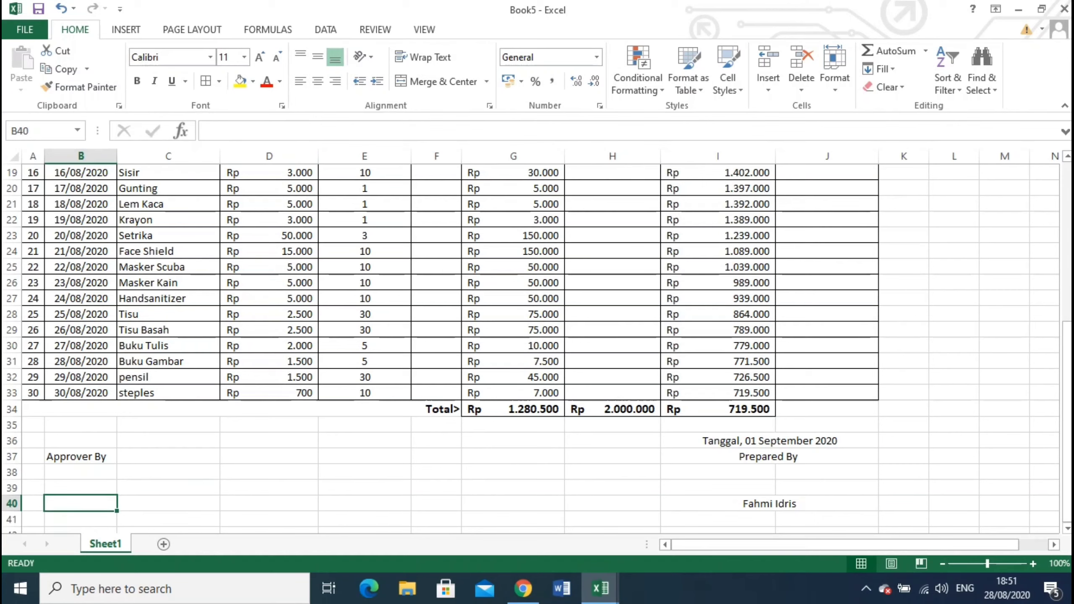
{"action": "type", "text": "Ngatijan"}
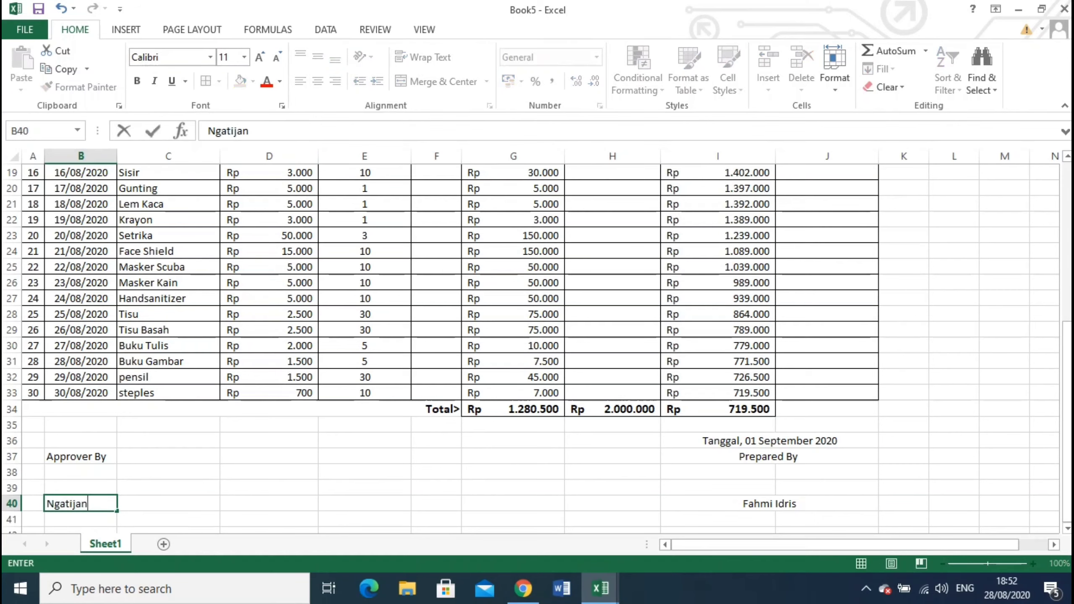
{"action": "key", "text": "shift+Up"}
{"action": "key", "text": "shift+Up"}
Merge and centre 'Approver By' across columns B and C.
{"action": "left_click_drag", "start_coordinate": [170, 510], "coordinate": [217, 507]}
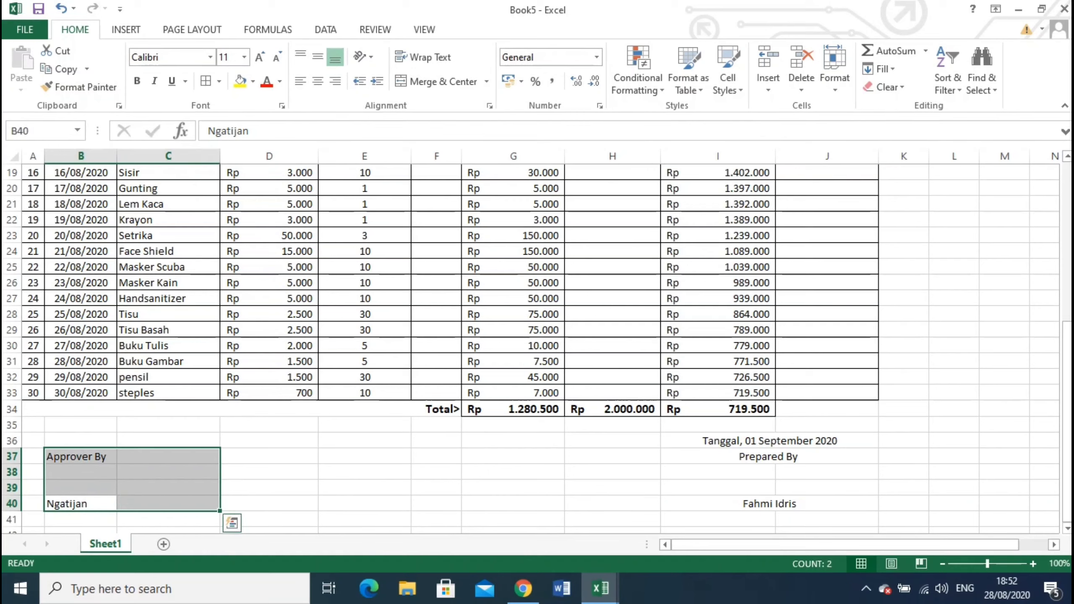
{"action": "left_click", "coordinate": [168, 377]}
{"action": "left_click", "coordinate": [80, 457]}
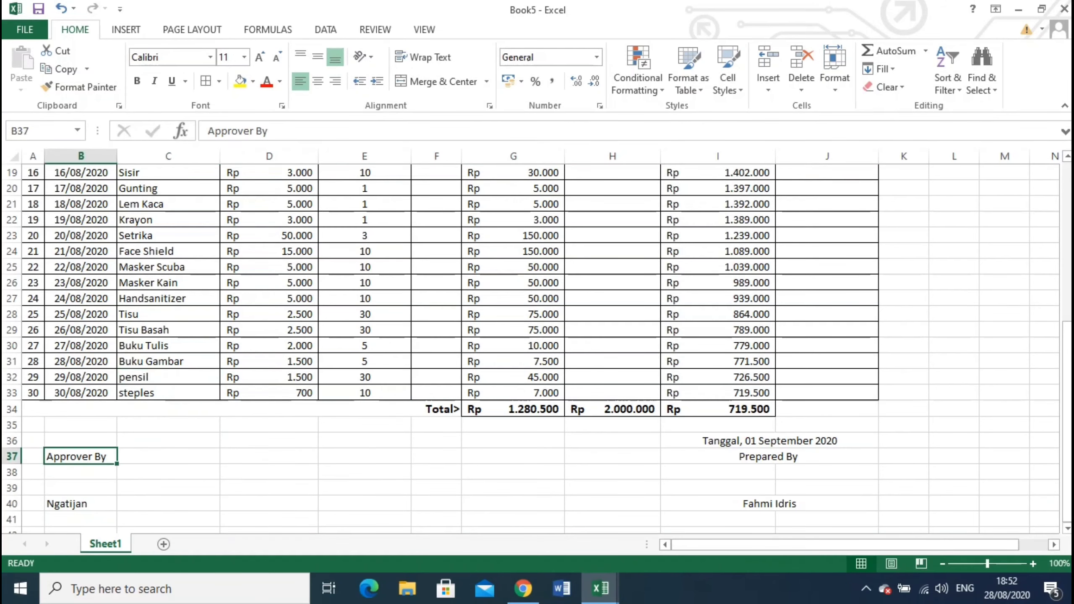
{"action": "left_click", "coordinate": [364, 346]}
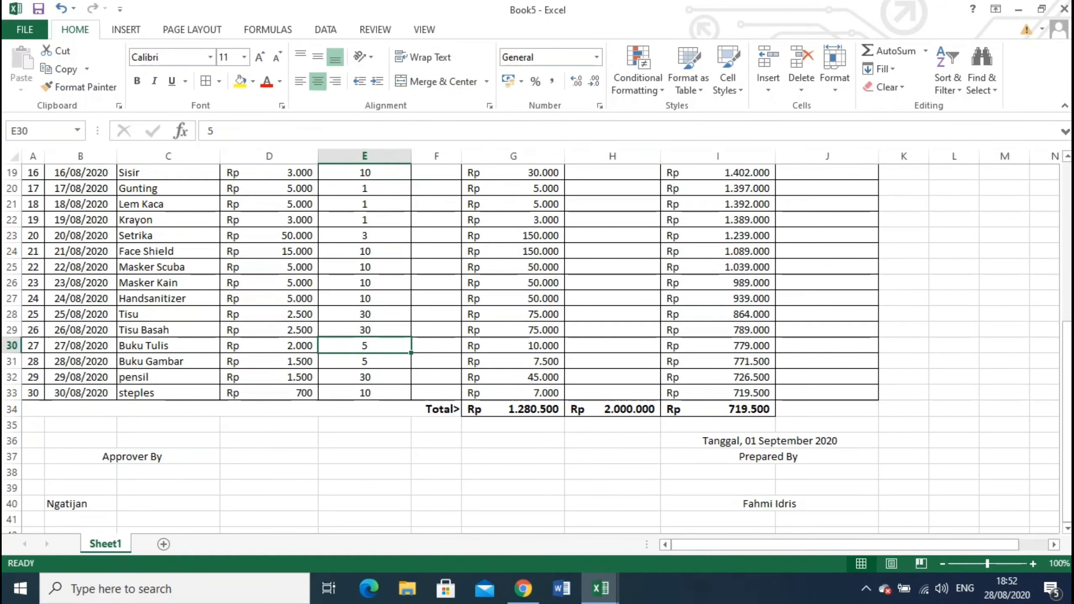
{"action": "left_click", "coordinate": [81, 504]}
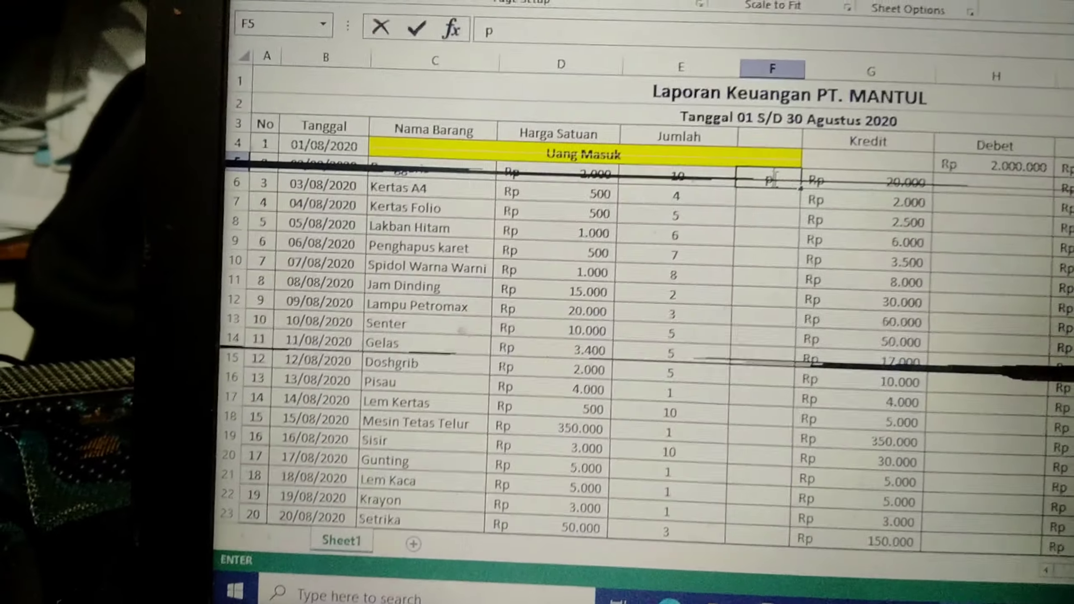
Complete the F5 entry as the unit 'pcs' and commit it.
{"action": "type", "text": "cs"}
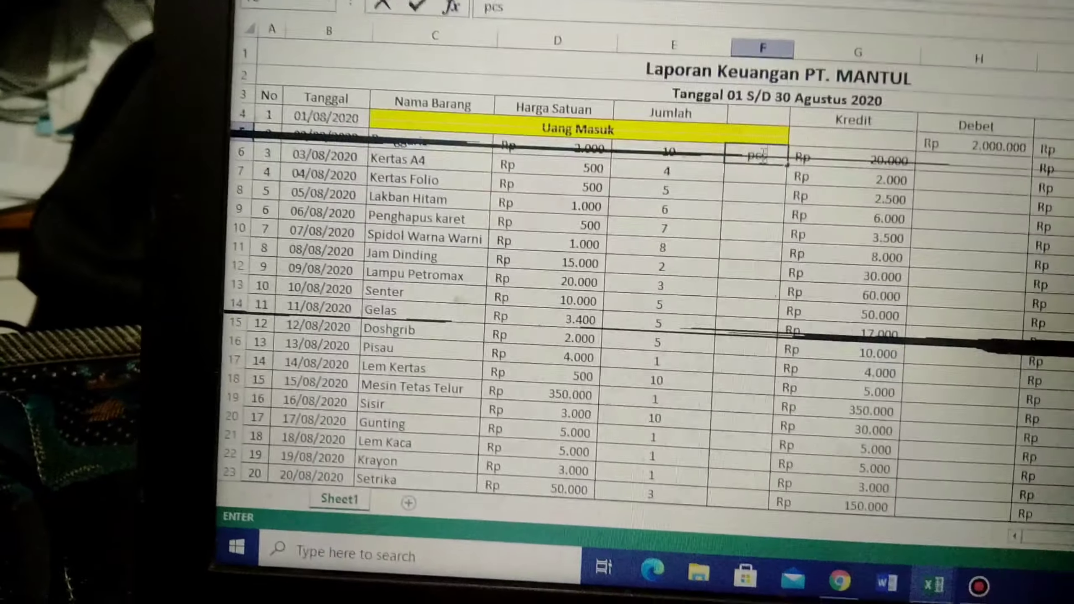
{"action": "key", "text": "Down"}
{"action": "key", "text": "Down"}
{"action": "key", "text": "Down"}
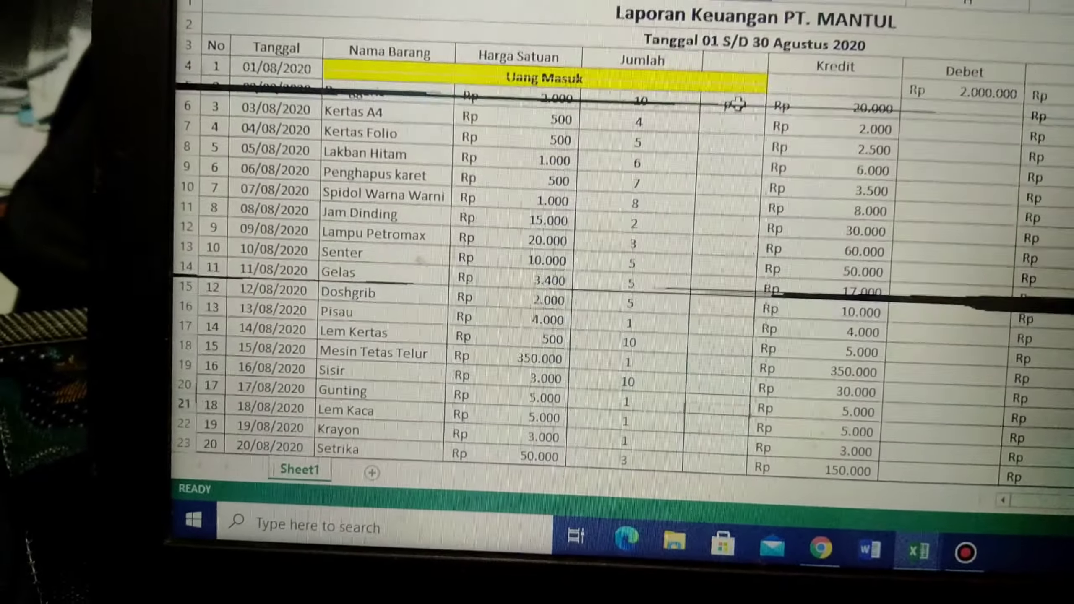